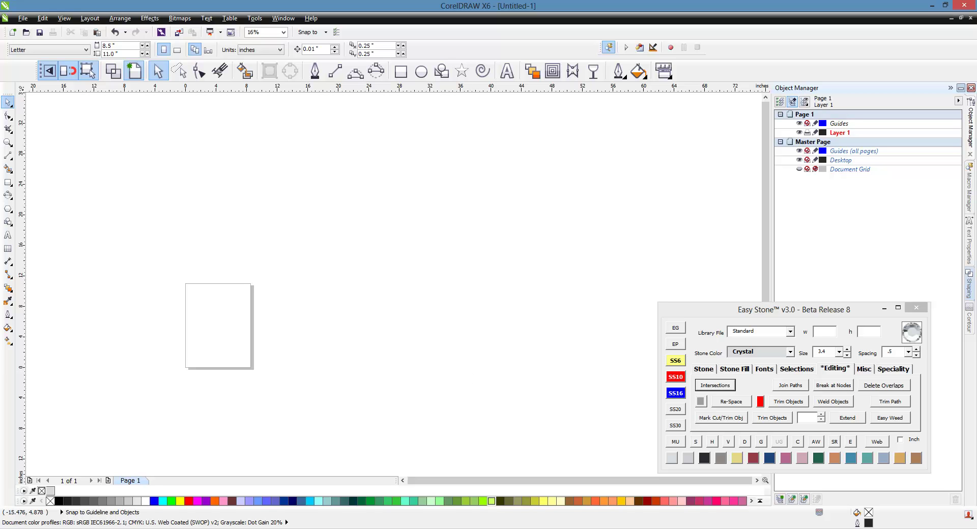
Step: Import the Eagle Ridge Gymnastics logo bitmap into the empty desktop area beside the page
left_click_drag(0, 293, 475, 303)
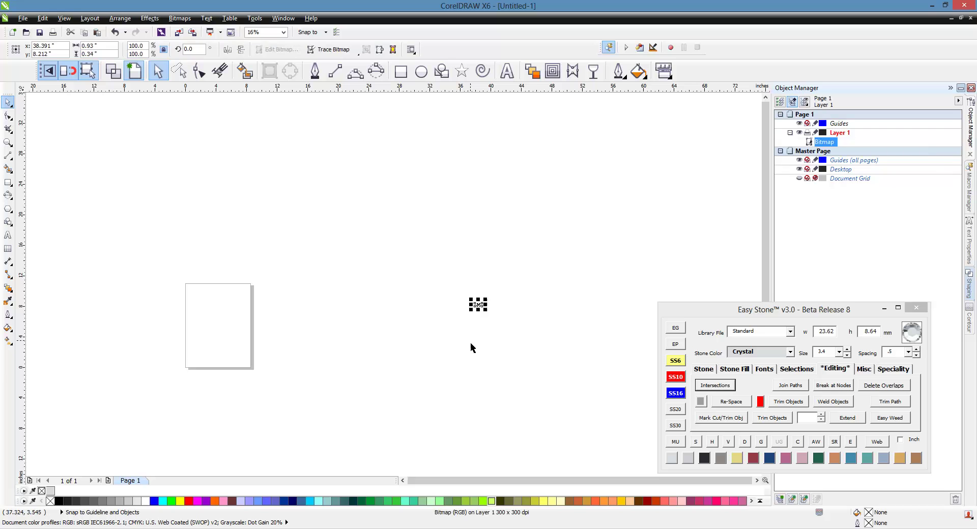
left_click(471, 343)
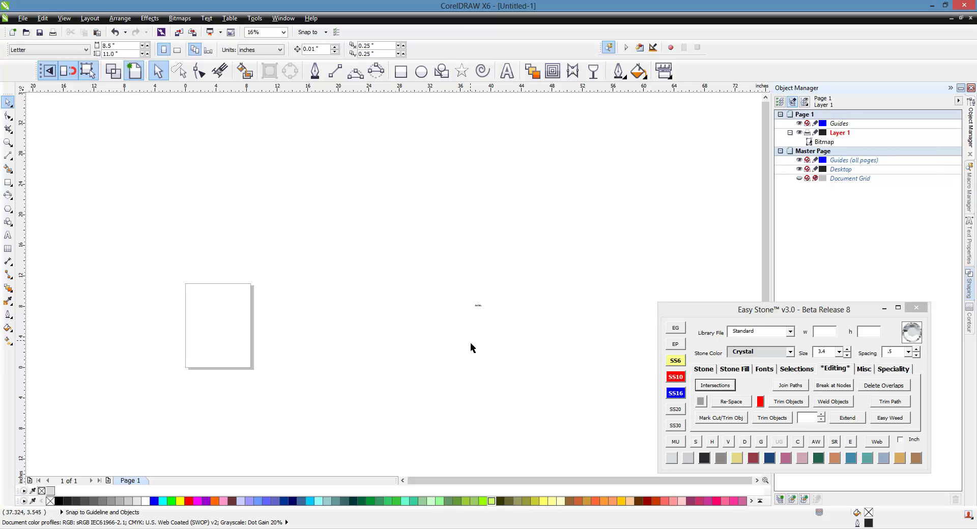
left_click(480, 307)
left_click(480, 307)
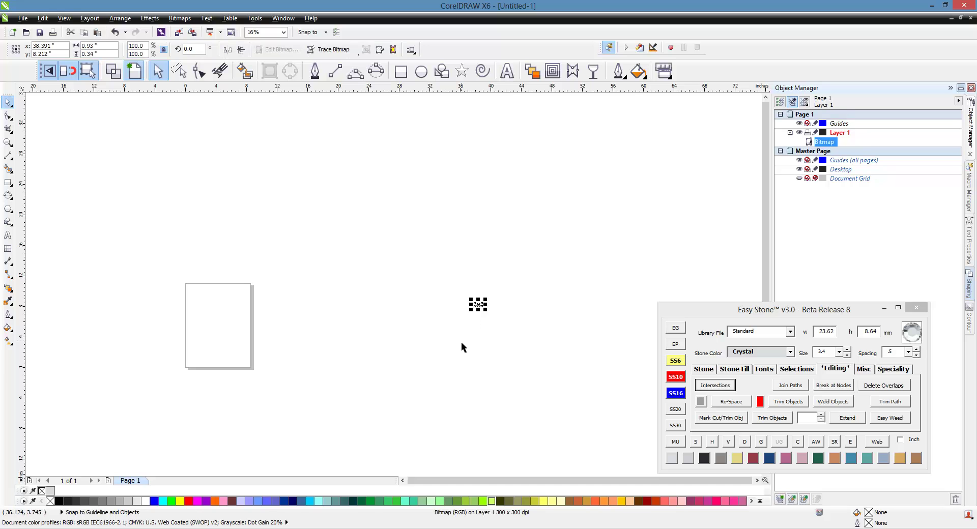
key("Escape")
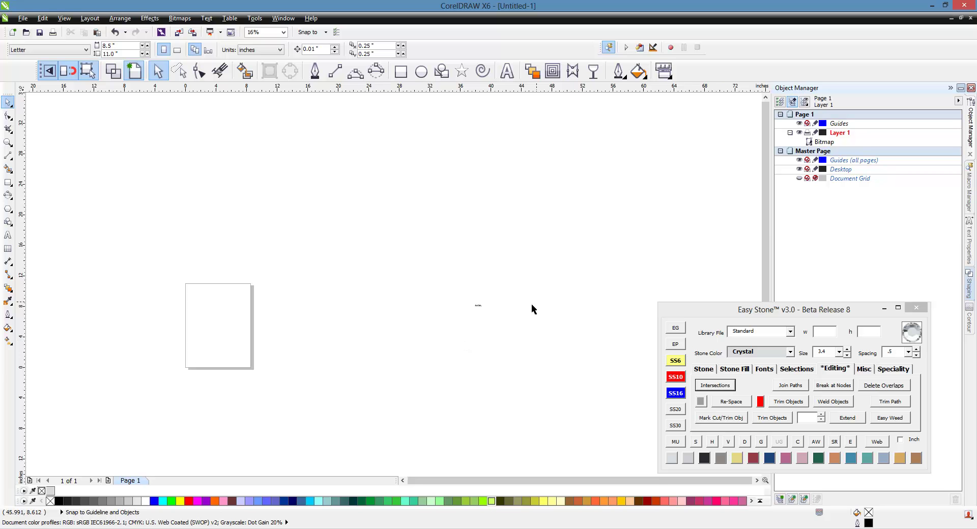
Step: Shift the logo bitmap slightly up and to the left of where it was placed
scroll(484, 308, "up", 5)
scroll(381, 322, "up", 5)
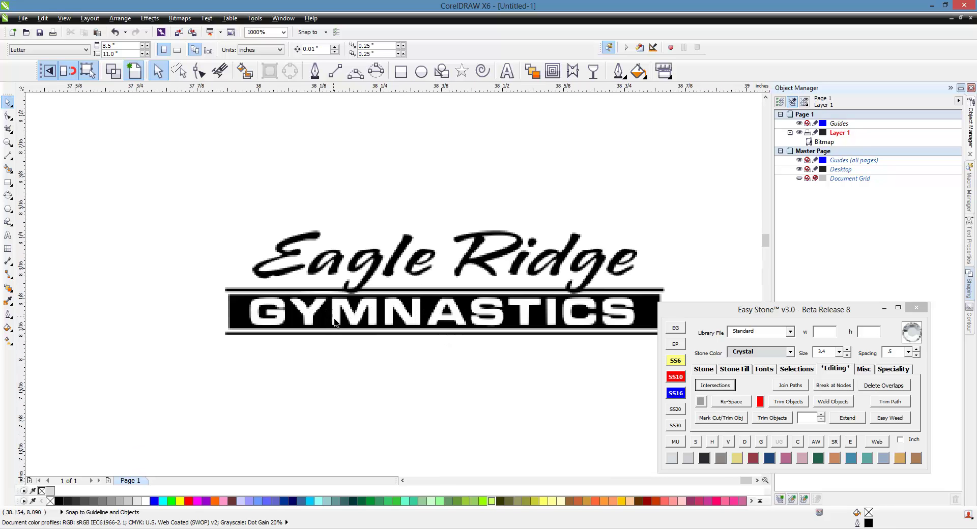
left_click(322, 320)
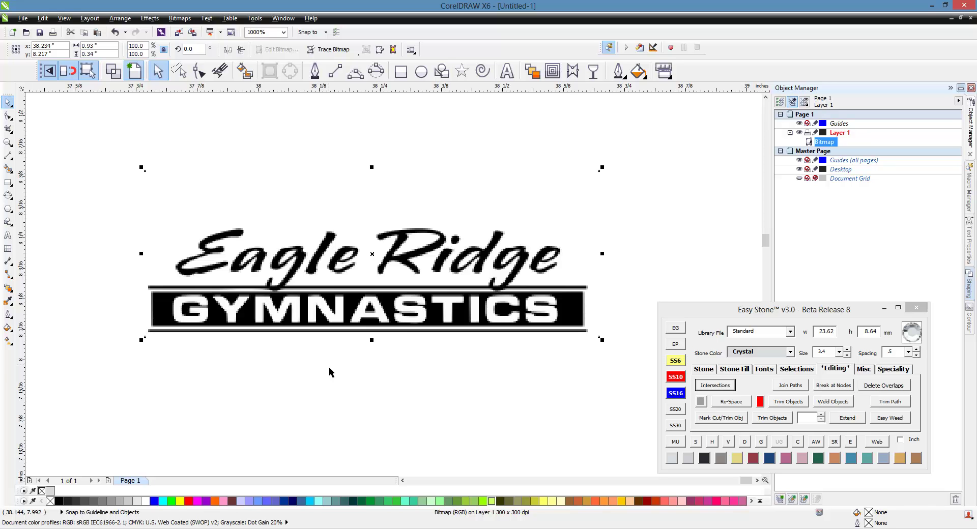
left_click_drag(394, 318, 370, 301)
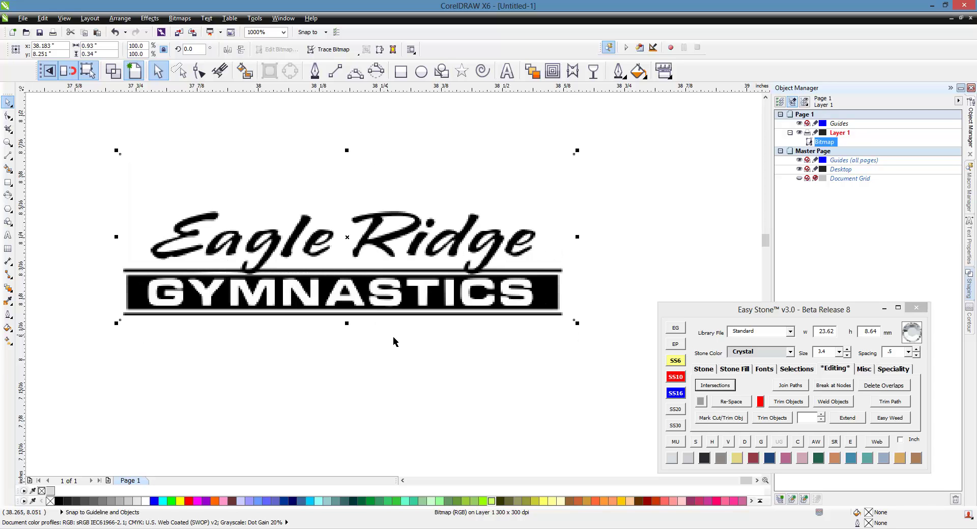
Step: Resize the logo with Set Size by marking both ends of its upper bar and setting that width to 9 inches
left_click(898, 371)
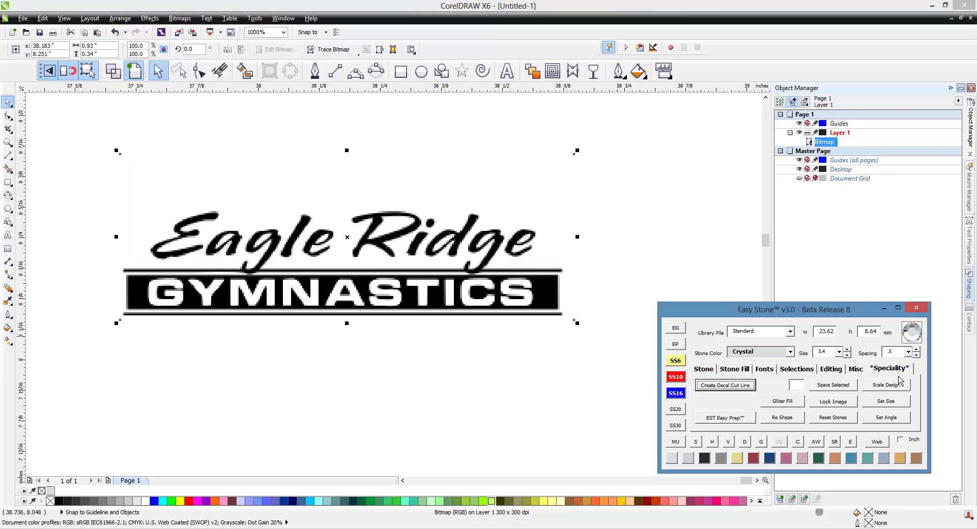
left_click(894, 405)
left_click(124, 270)
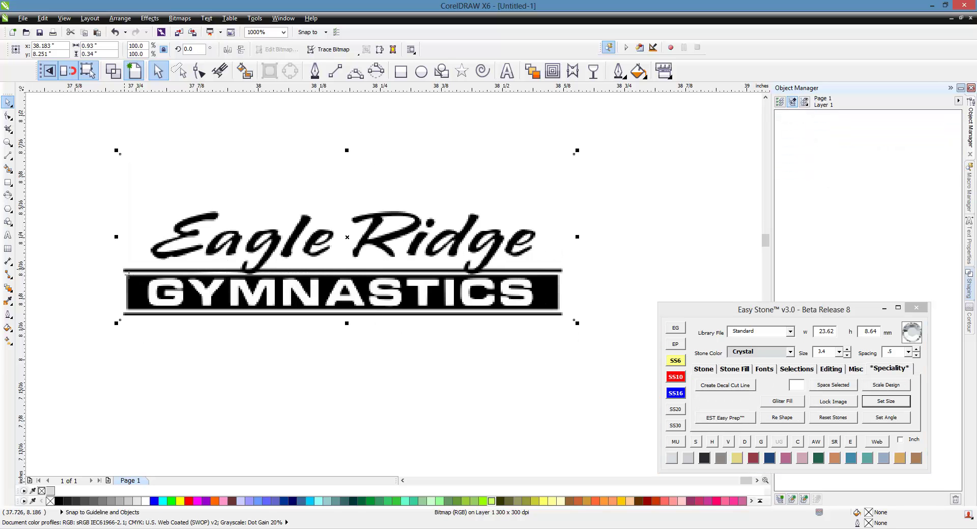
left_click(563, 269)
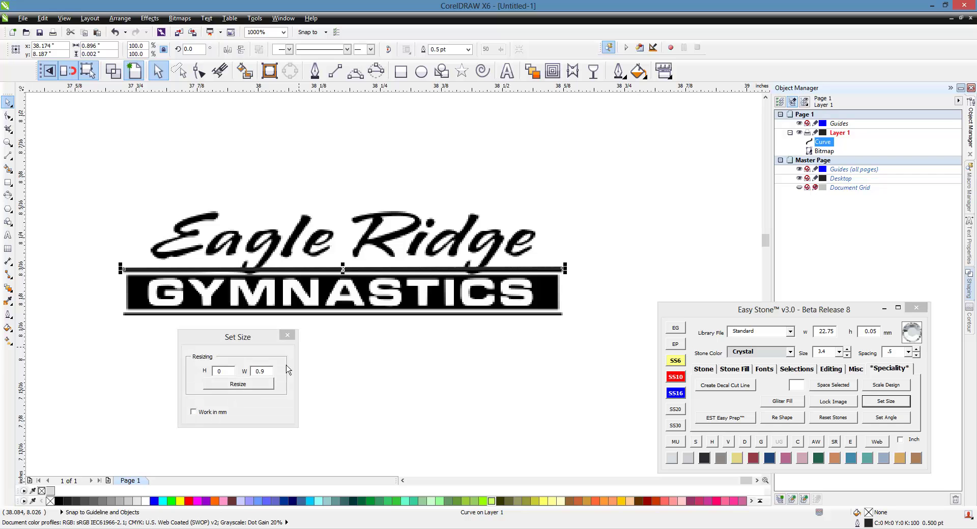
left_click(270, 371)
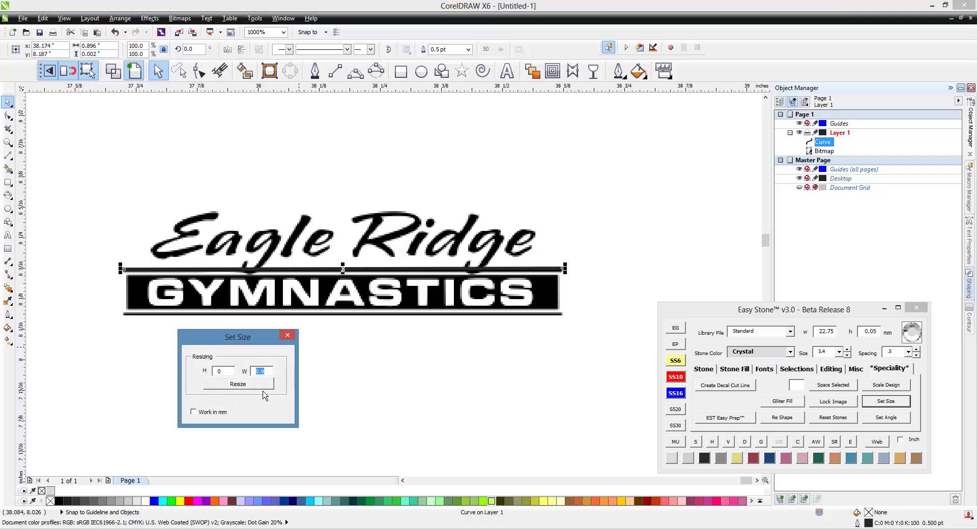
type("9.3")
left_click(264, 384)
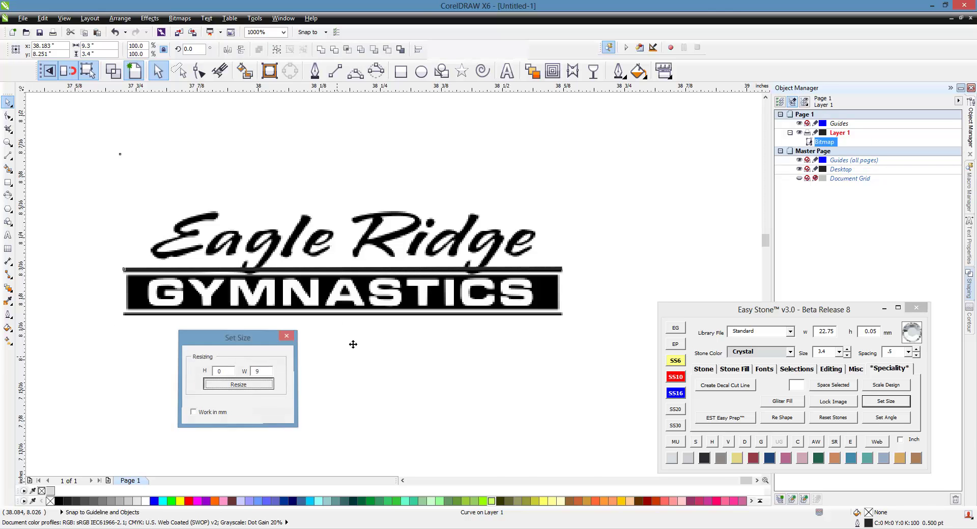
Step: Move the resized logo upward and place a duplicate of it beside the original
scroll(360, 340, "down", 2)
left_click_drag(372, 363, 373, 318)
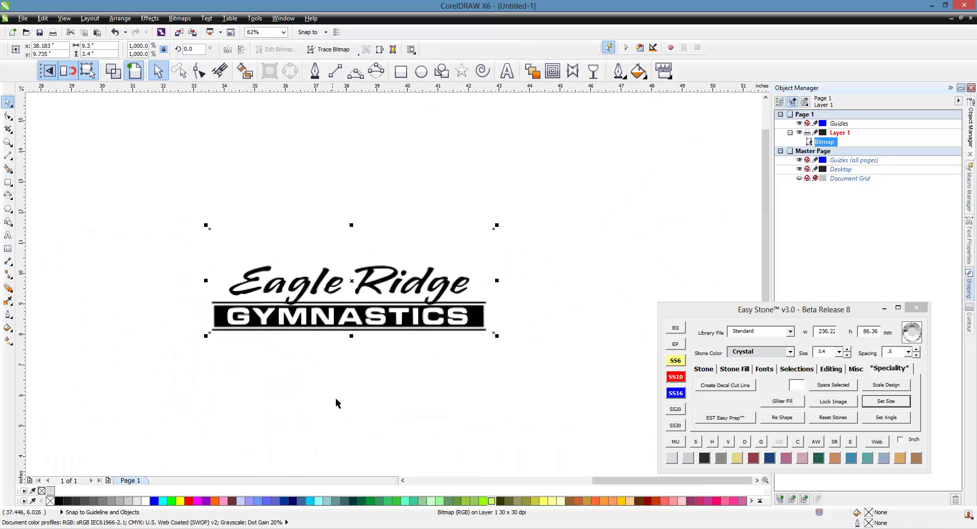
scroll(160, 226, "down", 1)
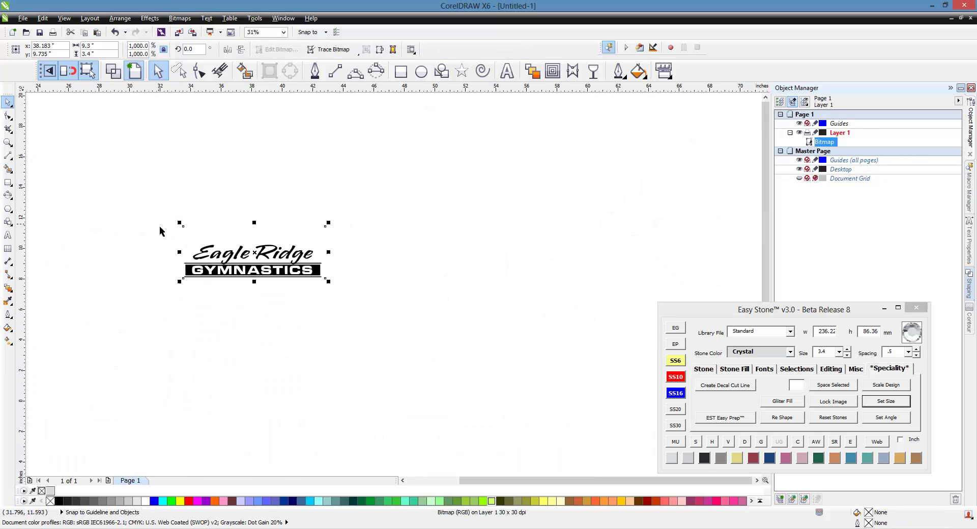
scroll(177, 245, "down", 1)
scroll(244, 262, "up", 1)
left_click_drag(214, 261, 377, 262)
right_click(379, 258)
Step: Crop the duplicate logo to the Eagle Ridge script lettering, removing the bars and the GYMNASTICS banner
scroll(372, 261, "up", 2)
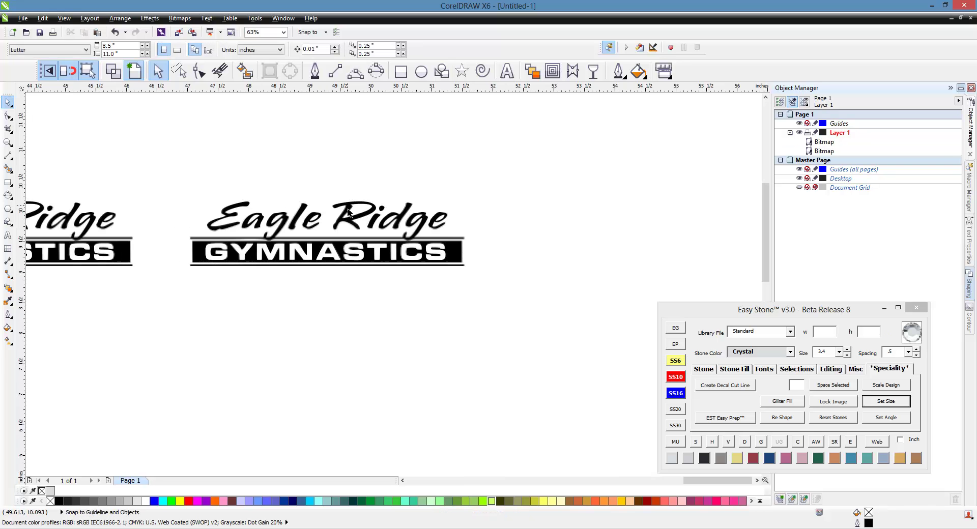
scroll(279, 215, "up", 1)
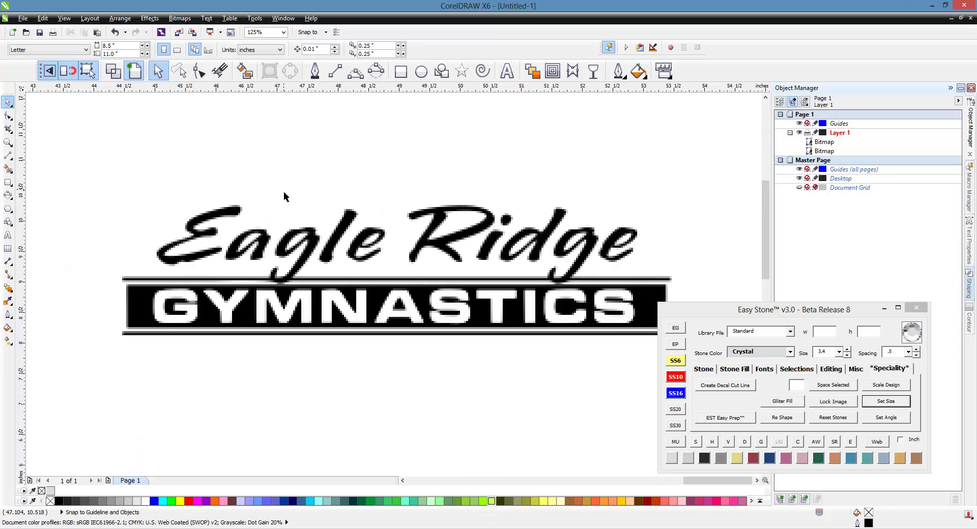
left_click(261, 258)
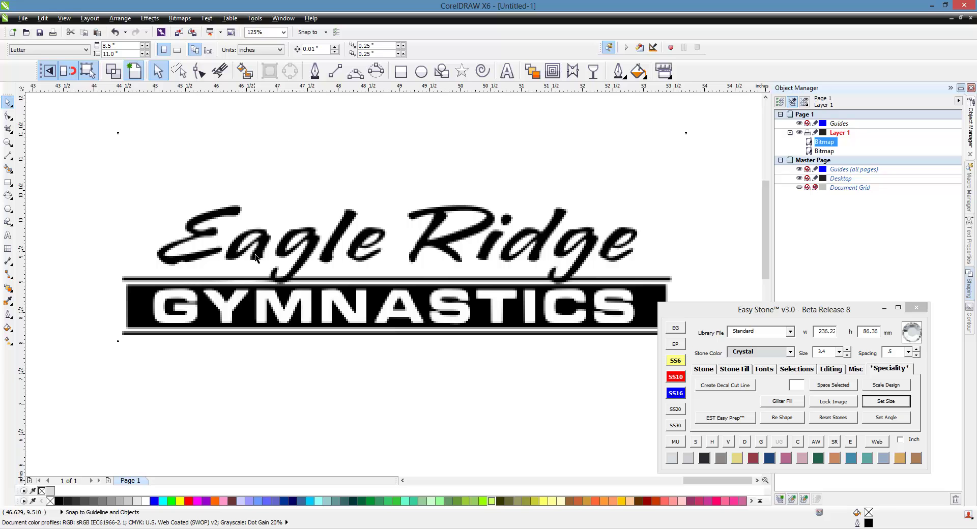
left_click(8, 128)
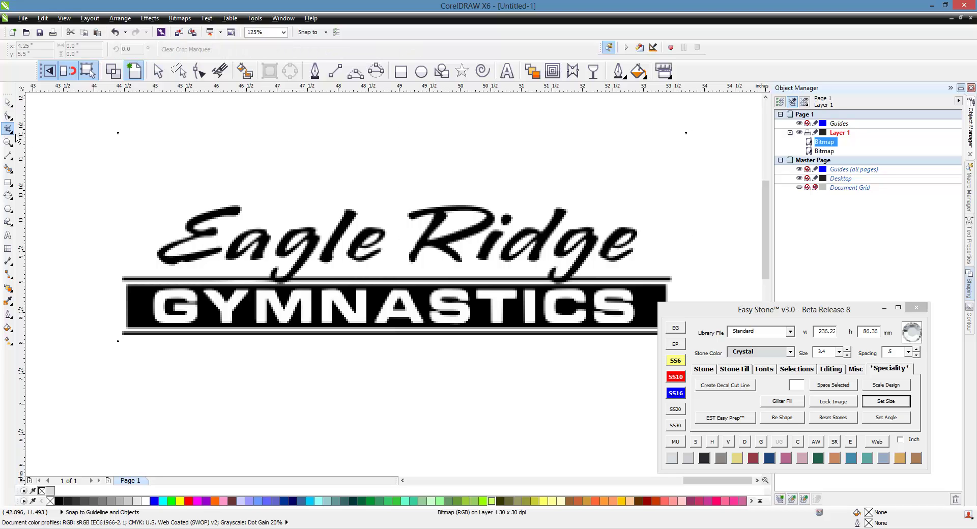
left_click_drag(107, 170, 535, 262)
left_click_drag(609, 276, 686, 280)
double_click(492, 239)
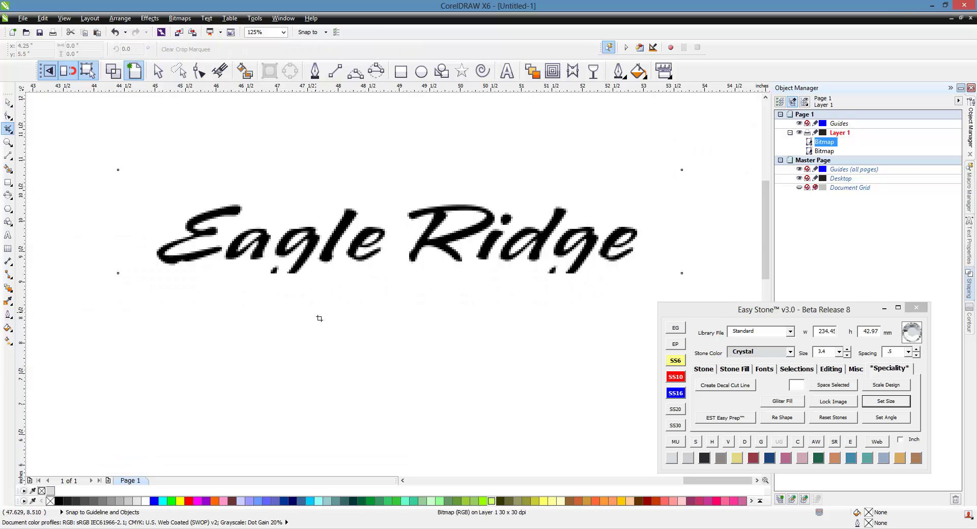
Step: Convert the cropped Eagle Ridge bitmap to single-line rhinestone lettering with Convert to Single Line Font
left_click(766, 370)
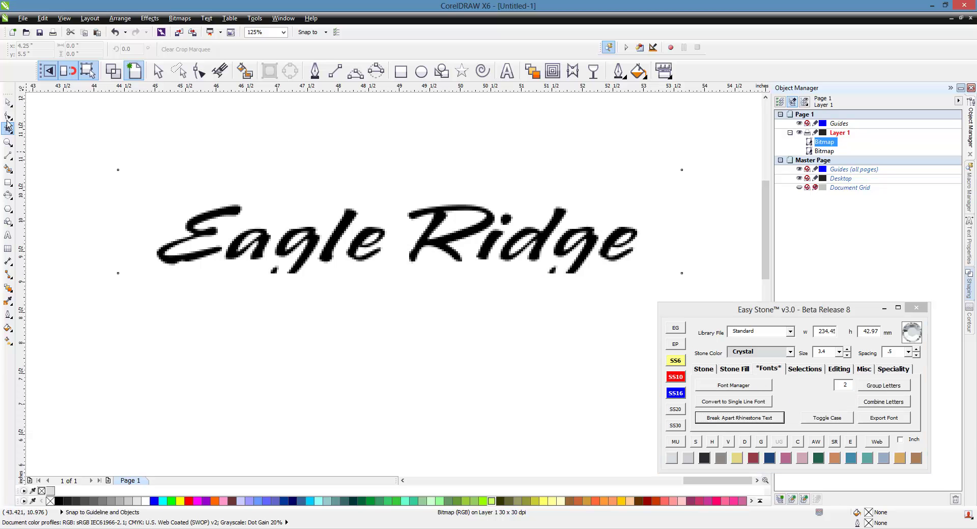
left_click(8, 103)
left_click(229, 325)
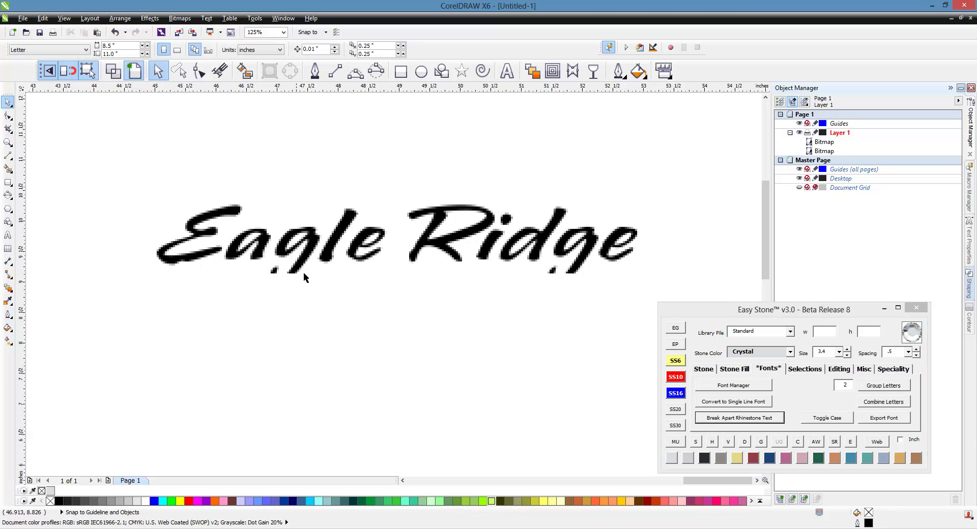
left_click(340, 260)
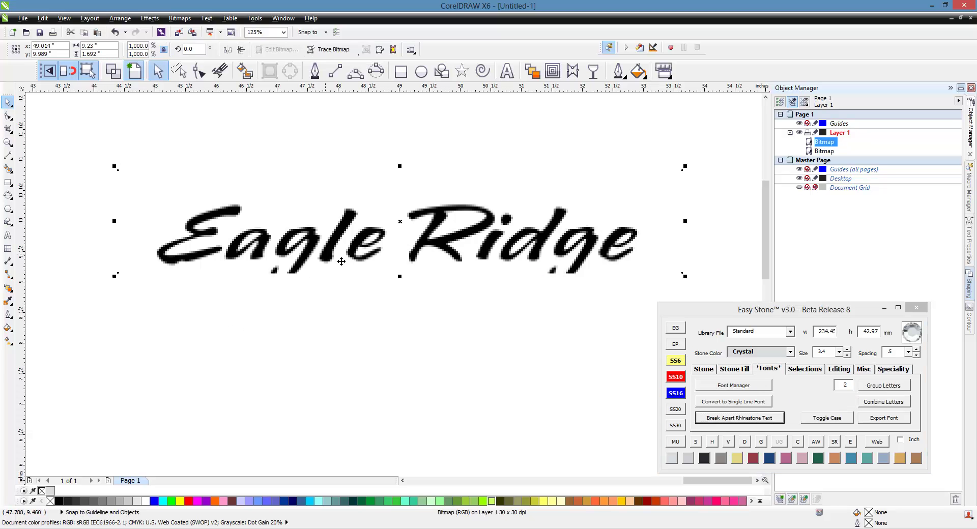
left_click(728, 405)
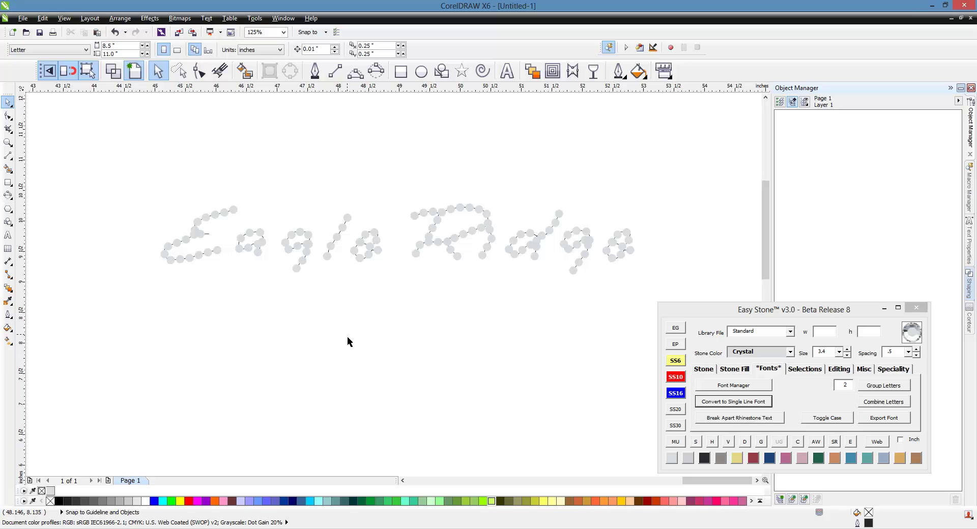
Step: Delete the defined paths from the Eagle Ridge rhinestone lettering, keeping only the stones
scroll(347, 337, "down", 2)
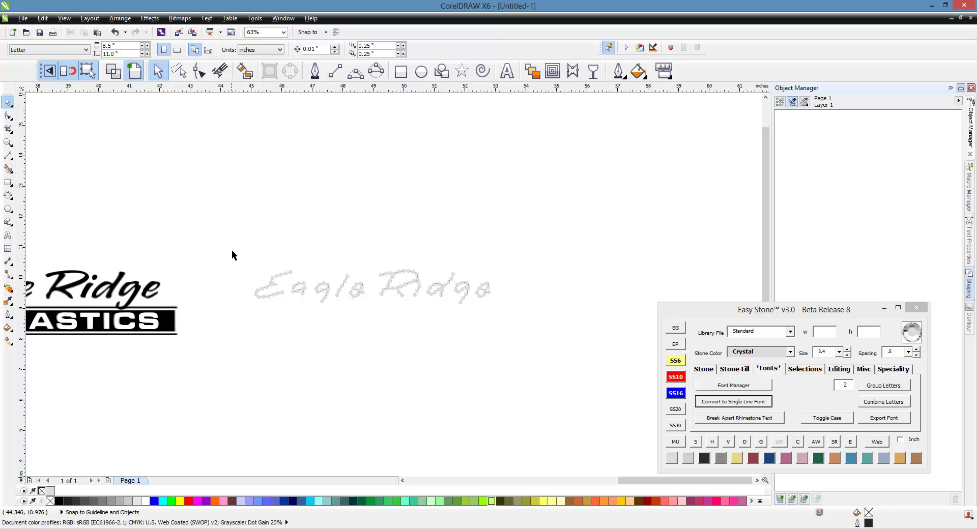
left_click_drag(231, 249, 534, 329)
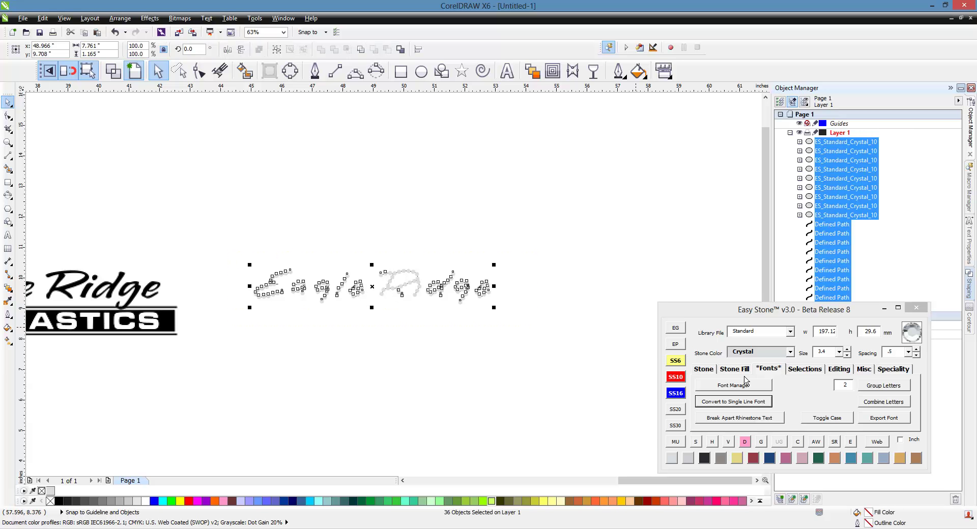
left_click(751, 446)
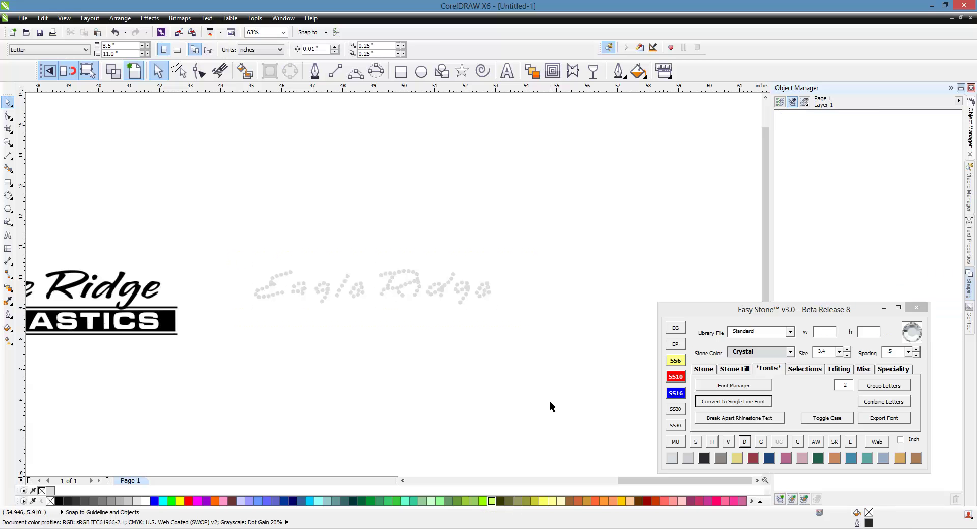
Step: Check all Eagle Ridge stones for overlaps and remove the overlapping ones
left_click_drag(554, 242, 201, 323)
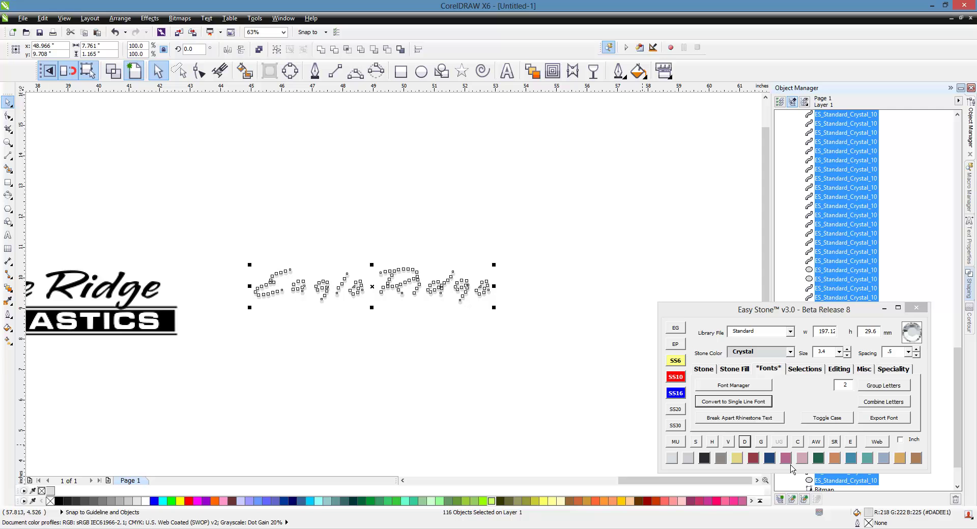
left_click(801, 445)
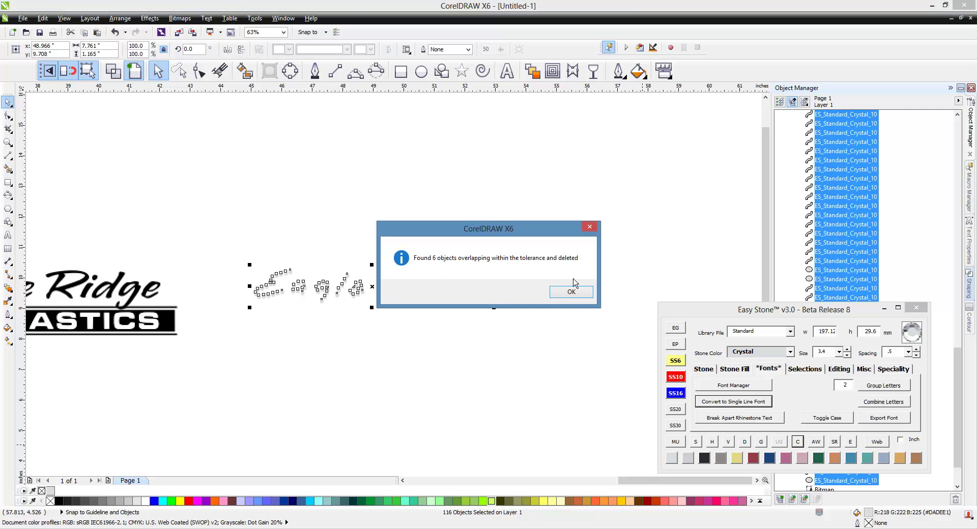
left_click(568, 292)
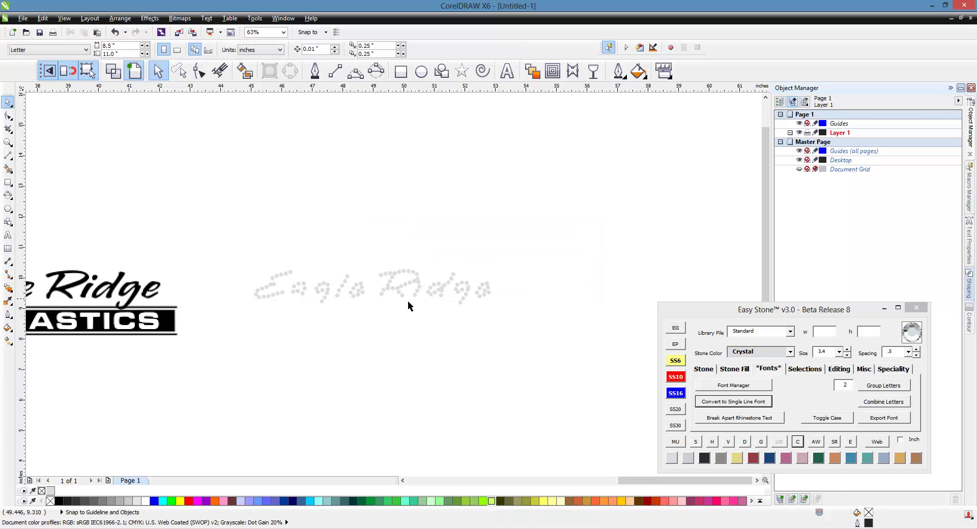
Step: Place a copy of the full logo bitmap over the rhinestone lettering and send it behind the stones
left_click(166, 330)
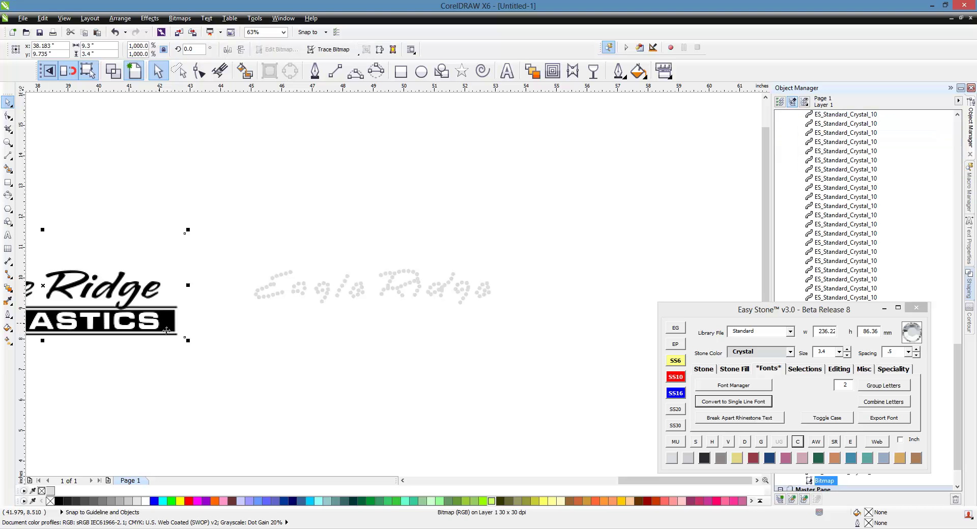
left_click_drag(137, 330, 450, 381)
key("shift+Page_Down")
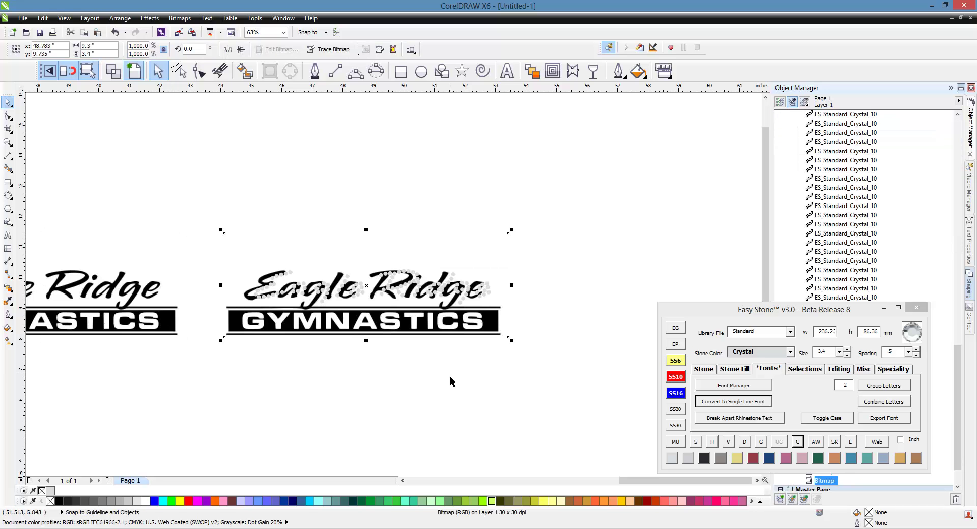
Step: Shift the background logo sideways so its Eagle Ridge script lines up with the rhinestones
left_click(450, 377)
scroll(210, 265, "up", 1)
scroll(327, 363, "up", 1)
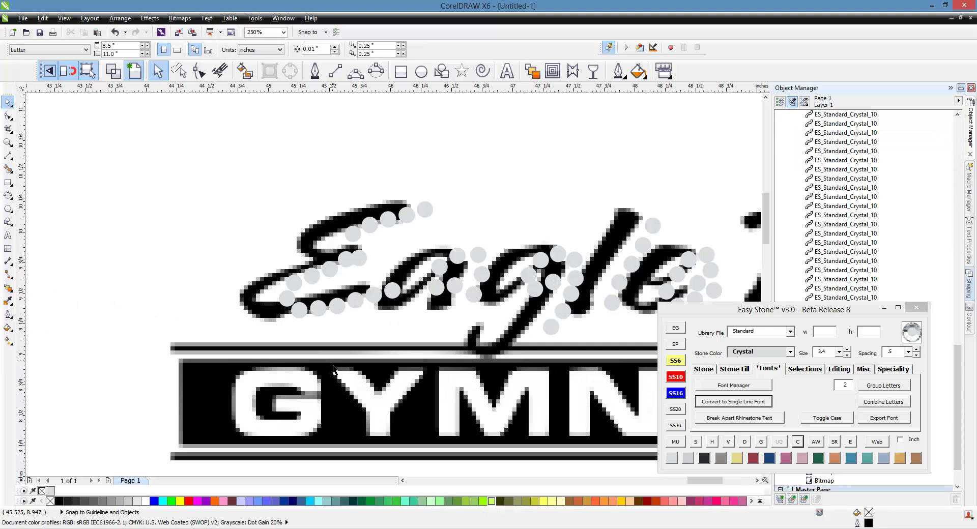
left_click_drag(330, 361, 365, 361)
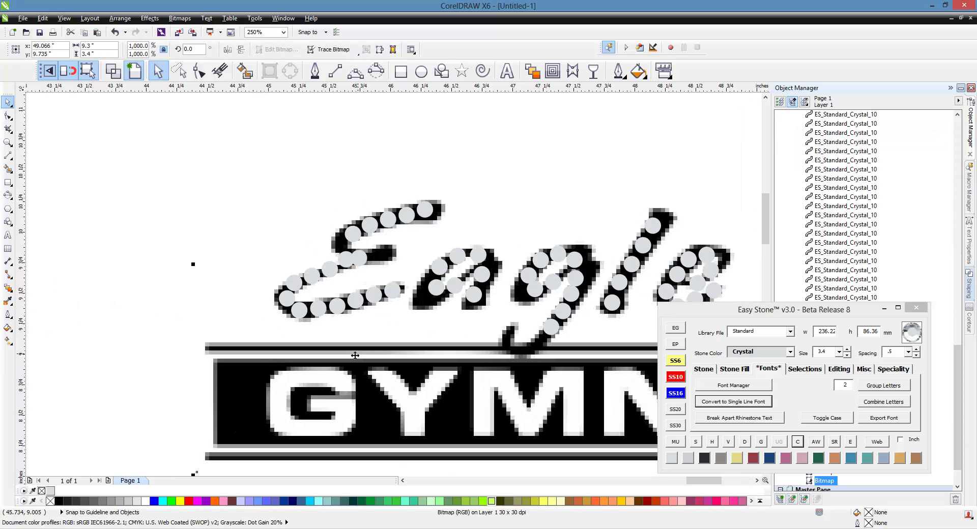
left_click(172, 341)
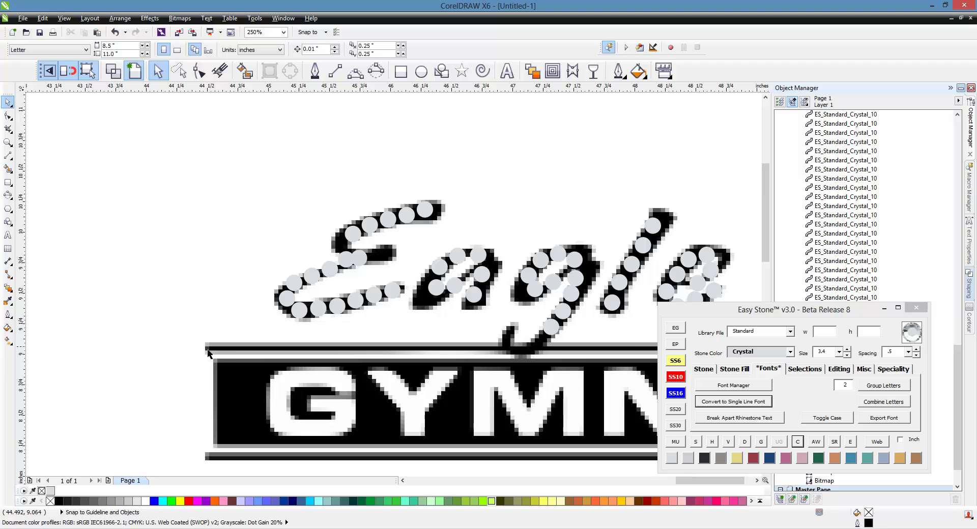
Step: Lock the logo bitmap behind the Eagle Ridge rhinestones so it cannot be selected
scroll(208, 350, "down", 1)
scroll(293, 351, "up", 1)
right_click(334, 368)
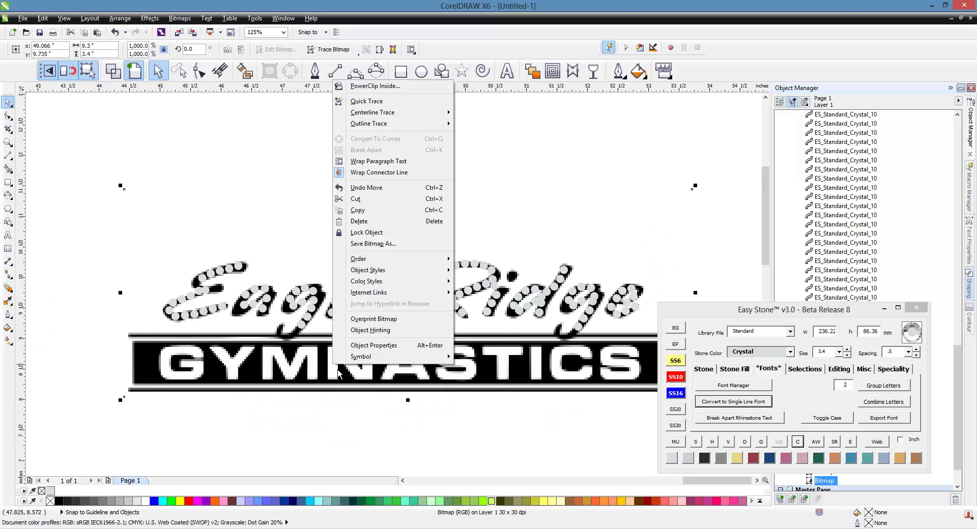
left_click(367, 233)
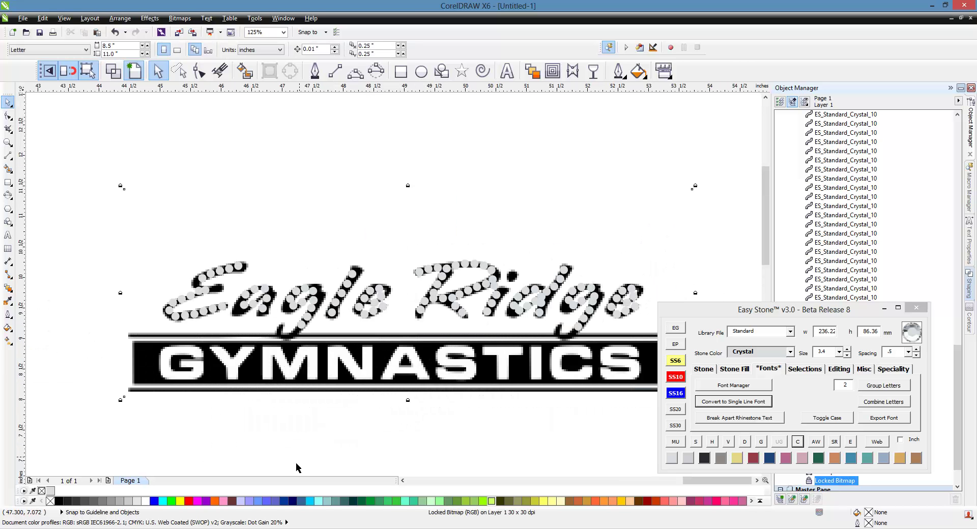
Step: Nudge the individual stones around the lower loop of the E so they sit centred on the bitmap's black stroke
scroll(221, 302, "up", 1)
scroll(148, 258, "up", 1)
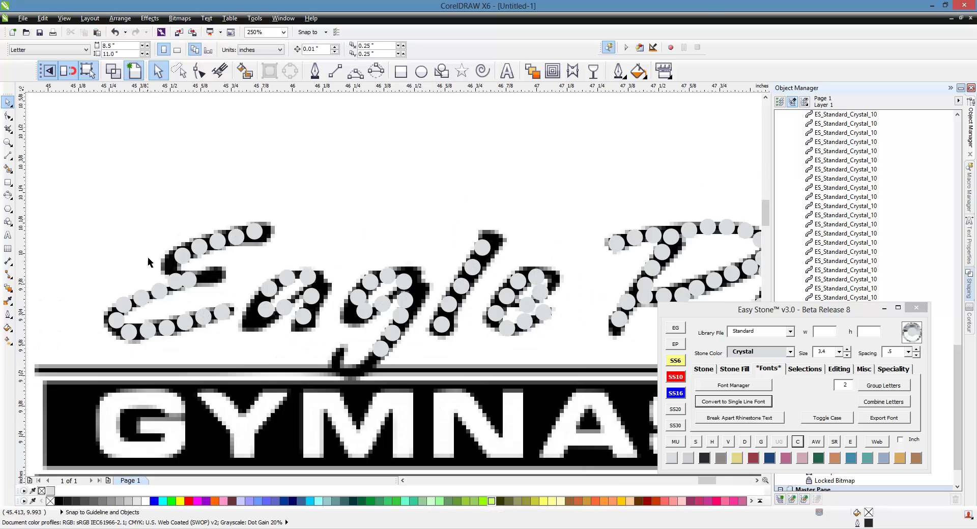
scroll(479, 302, "down", 1)
scroll(293, 335, "up", 2)
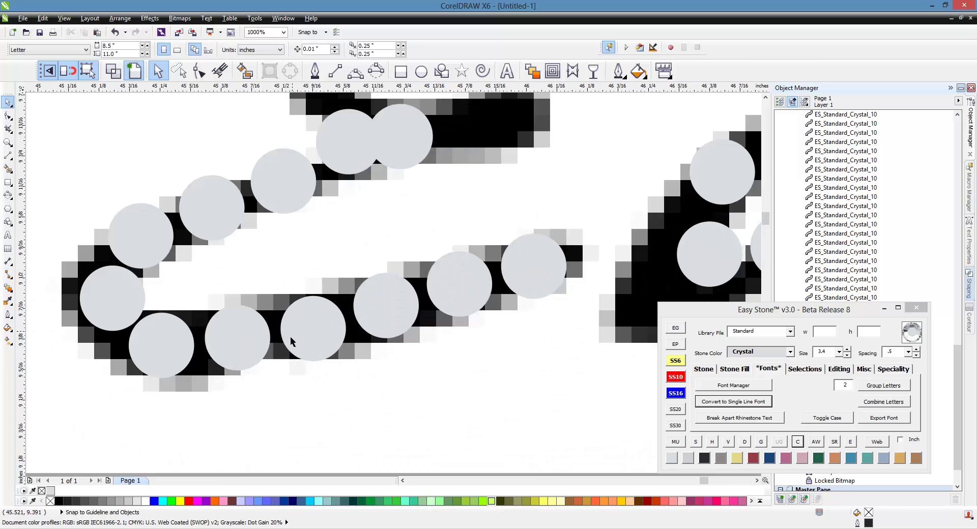
left_click_drag(274, 340, 279, 349)
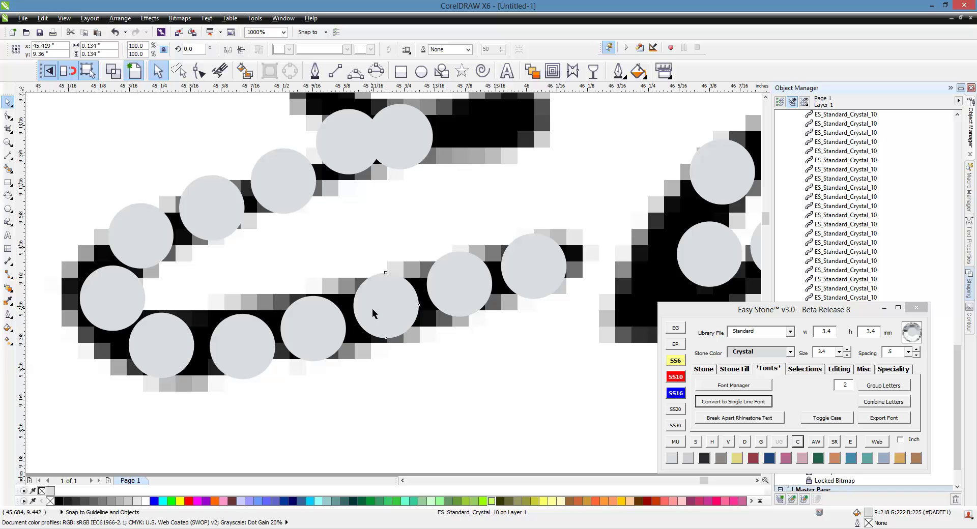
left_click_drag(373, 313, 374, 318)
left_click_drag(137, 309, 122, 308)
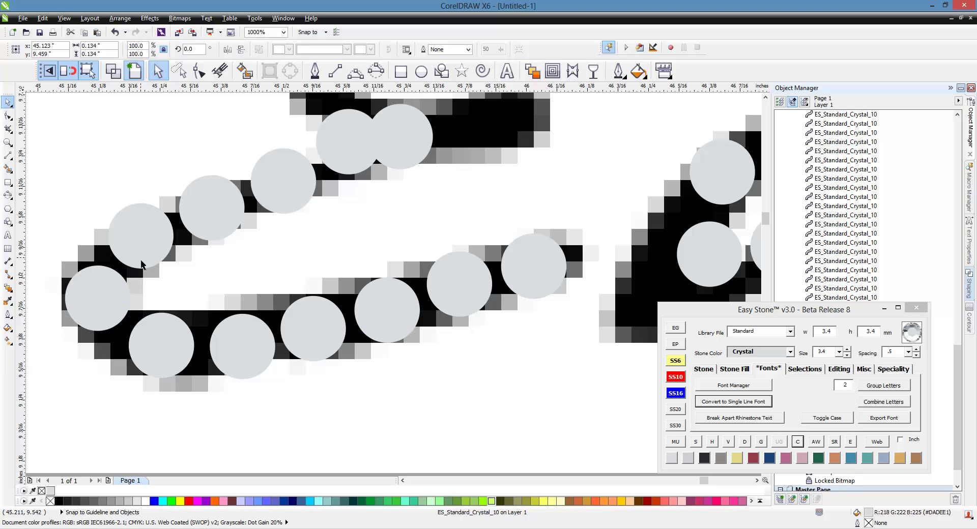
left_click_drag(144, 261, 140, 261)
left_click_drag(236, 371, 231, 371)
left_click(242, 410)
Step: Separate the overlapping stones in the E's middle bar and extend the bar to its tip with a copied stone
scroll(234, 375, "down", 1)
scroll(314, 271, "up", 1)
left_click_drag(316, 271, 363, 257)
right_click(363, 257)
left_click_drag(294, 260, 300, 267)
left_click_drag(307, 174, 234, 229)
Step: Spread the stones along the E's upper stroke out to its tip and fill the remaining gap with a copied stone
scroll(231, 286, "down", 1)
scroll(299, 180, "up", 1)
left_click_drag(375, 211, 322, 202)
left_click_drag(500, 177, 542, 169)
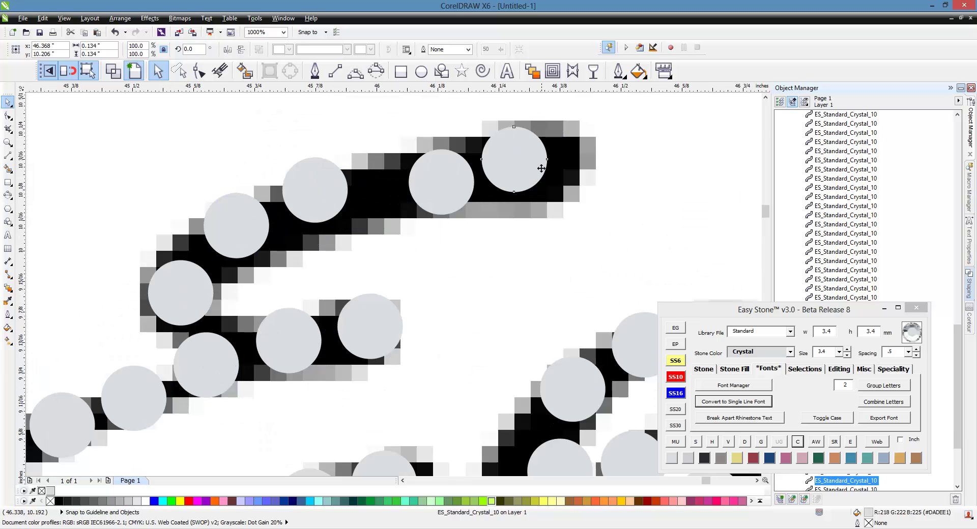
left_click_drag(450, 195, 399, 178)
right_click(399, 178)
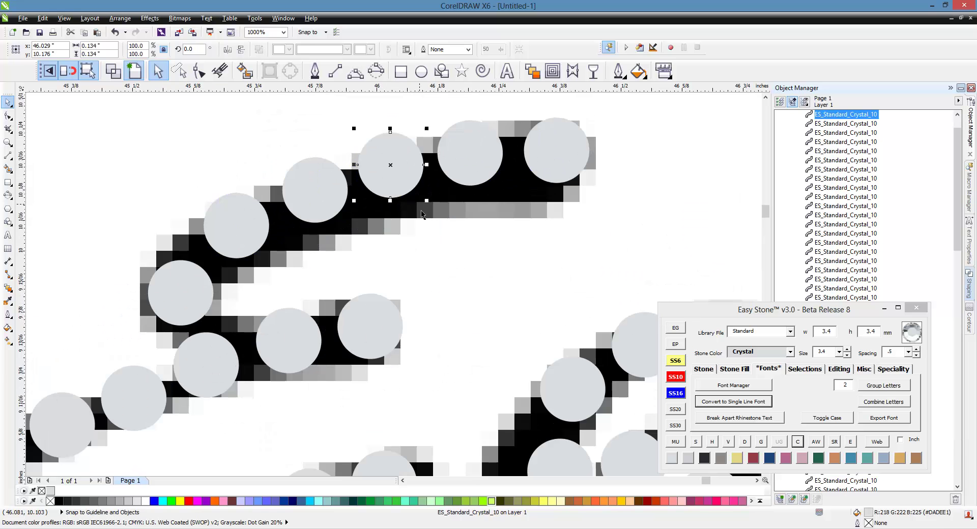
key("Escape")
scroll(308, 212, "down", 2)
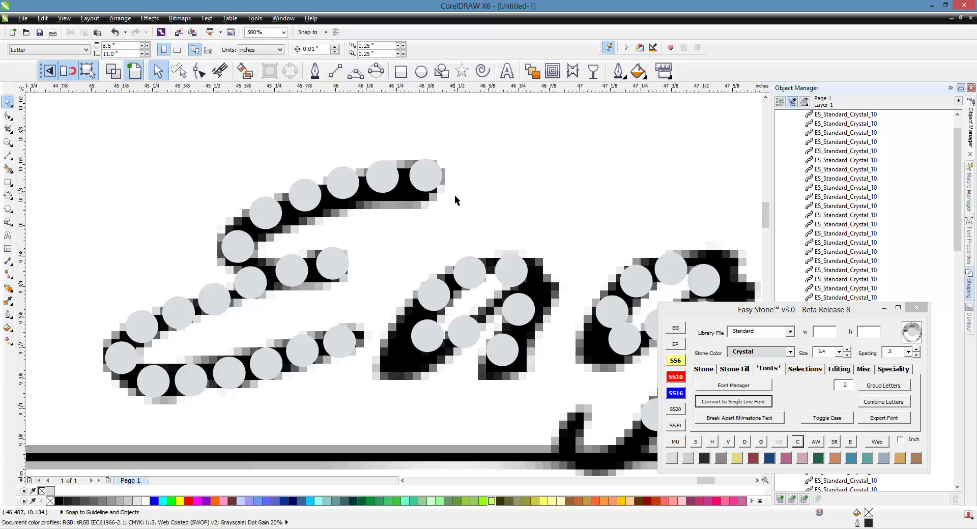
Step: Re-space the seven stones of the E's upper stroke evenly and finalize the blend without its defined path
left_click(423, 175)
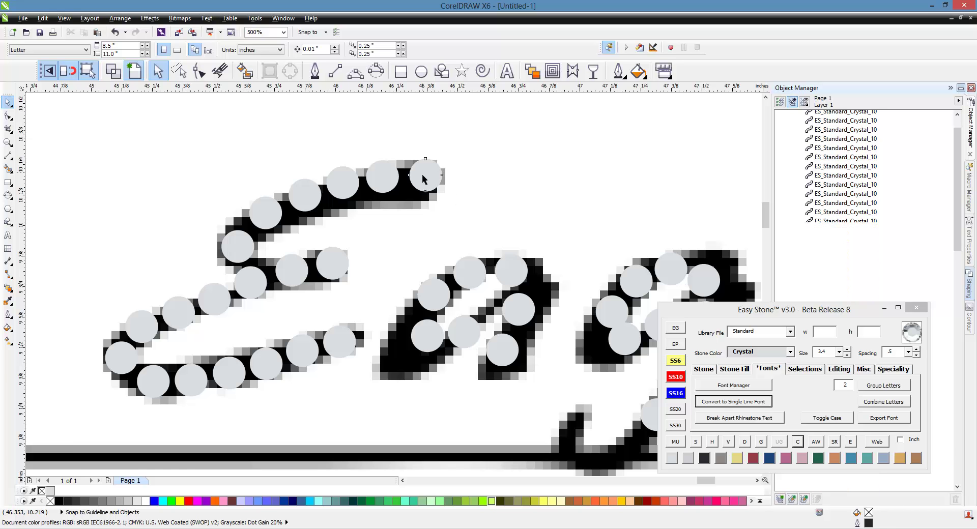
left_click(386, 177, "shift")
left_click(337, 185, "shift")
left_click(305, 199, "shift")
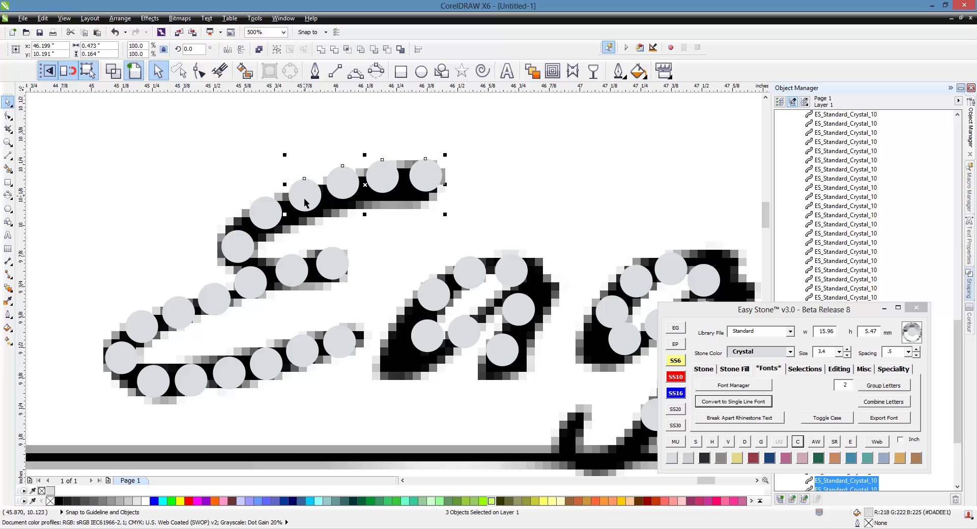
left_click(274, 222, "shift")
left_click(250, 253, "shift")
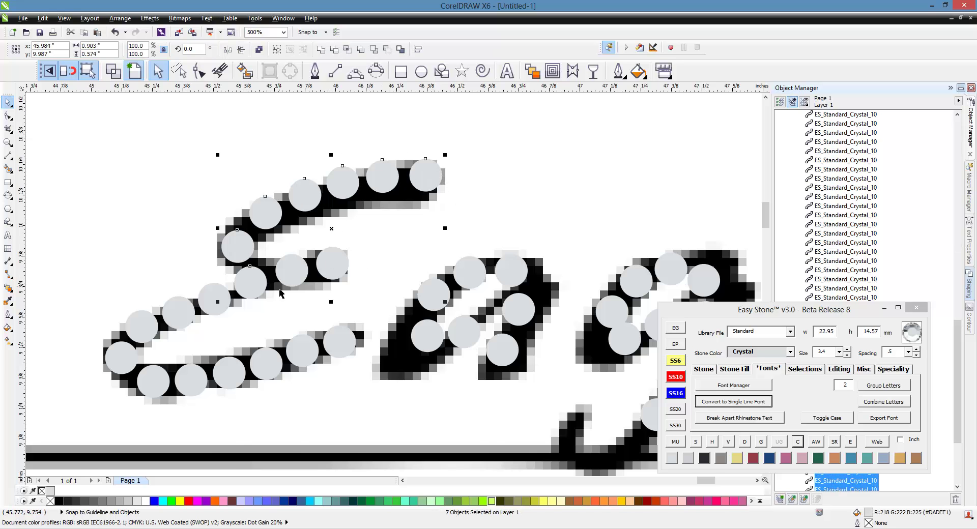
scroll(279, 293, "down", 4)
scroll(374, 267, "up", 4)
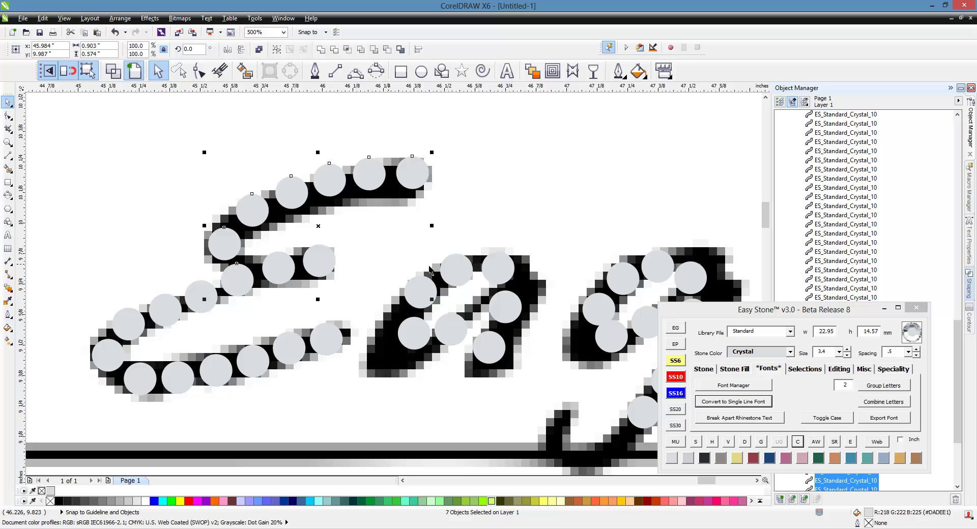
left_click(837, 370)
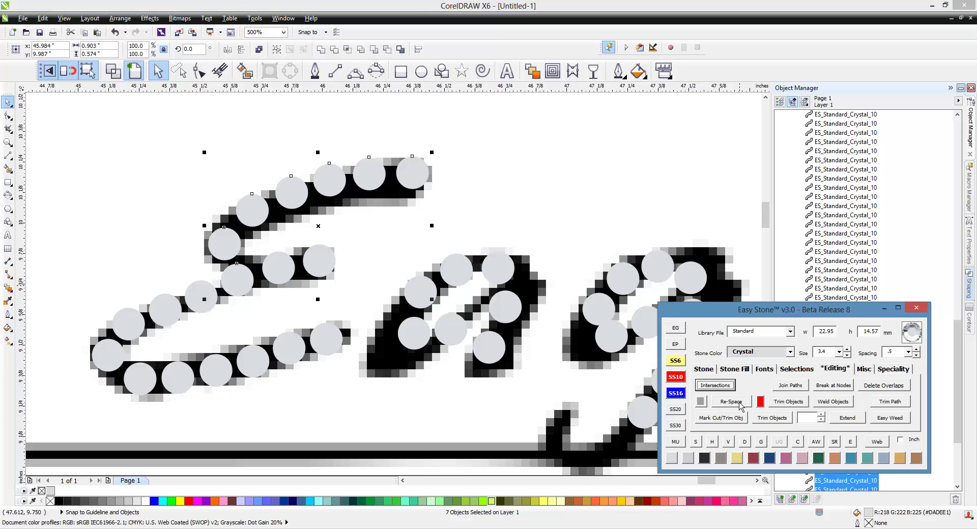
left_click(733, 403)
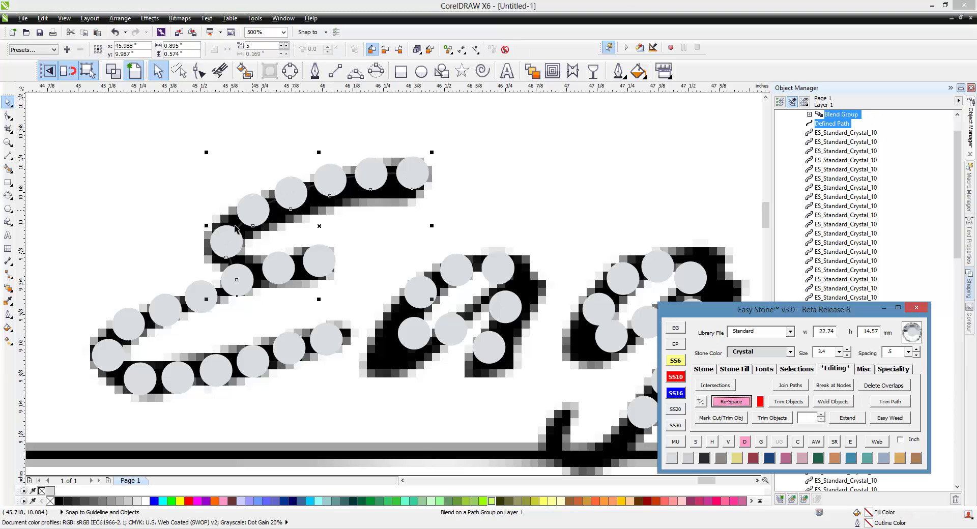
left_click(741, 443)
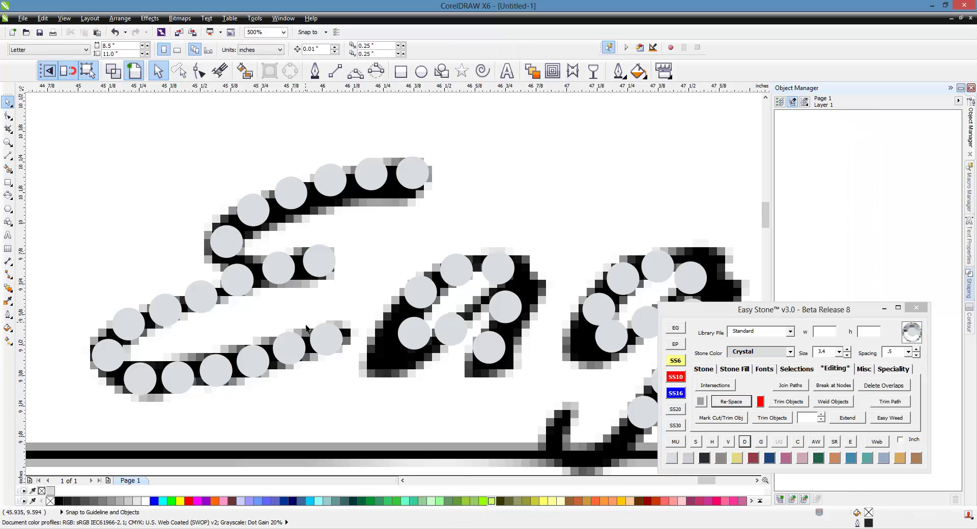
Step: Re-space all stones from the E's middle bar around its lower loop evenly and finalize the result
left_click(317, 268)
left_click(279, 273, "shift")
left_click(237, 286, "shift")
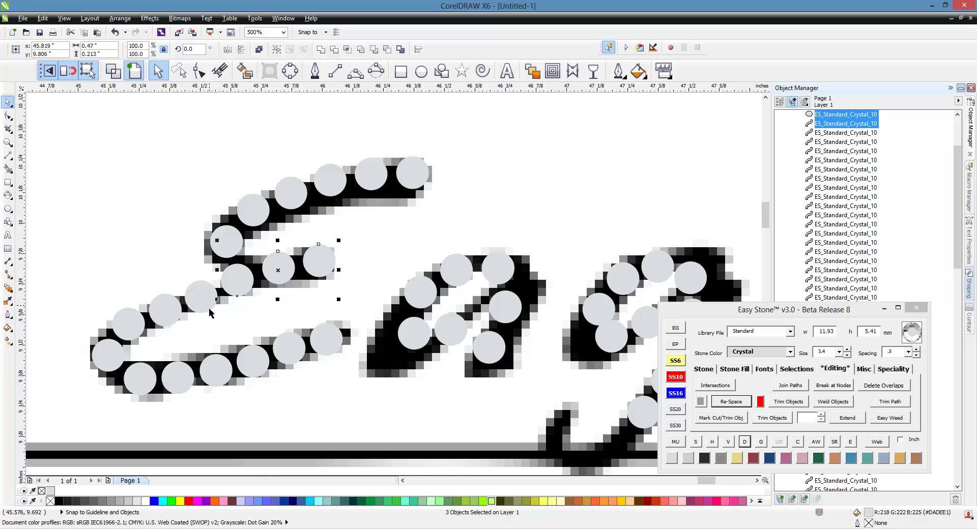
left_click(205, 304, "shift")
left_click(166, 320, "shift")
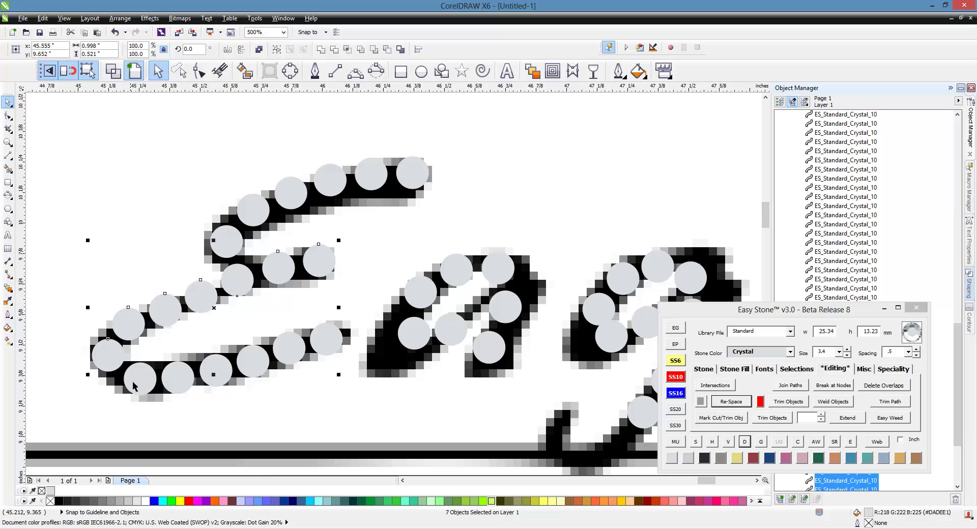
left_click(251, 369, "shift")
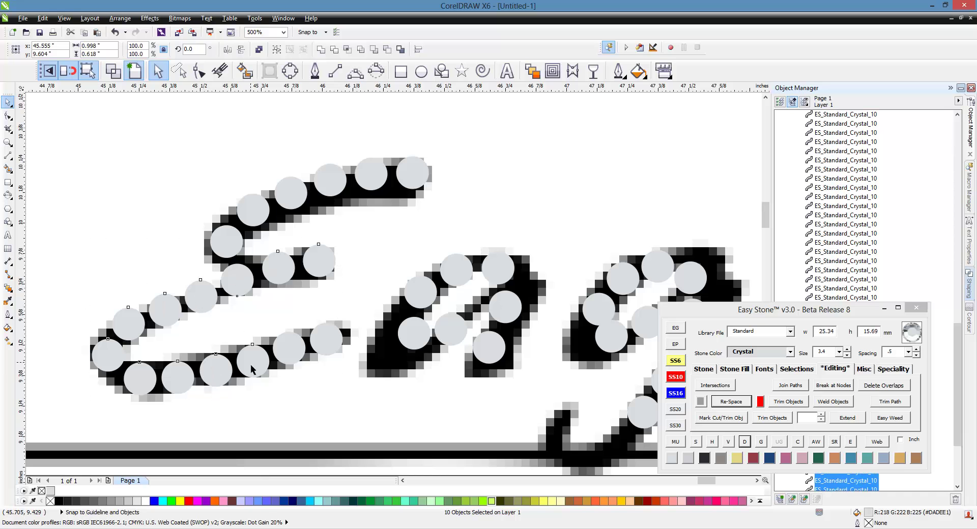
left_click(297, 355, "shift")
left_click(332, 351, "shift")
left_click(732, 406)
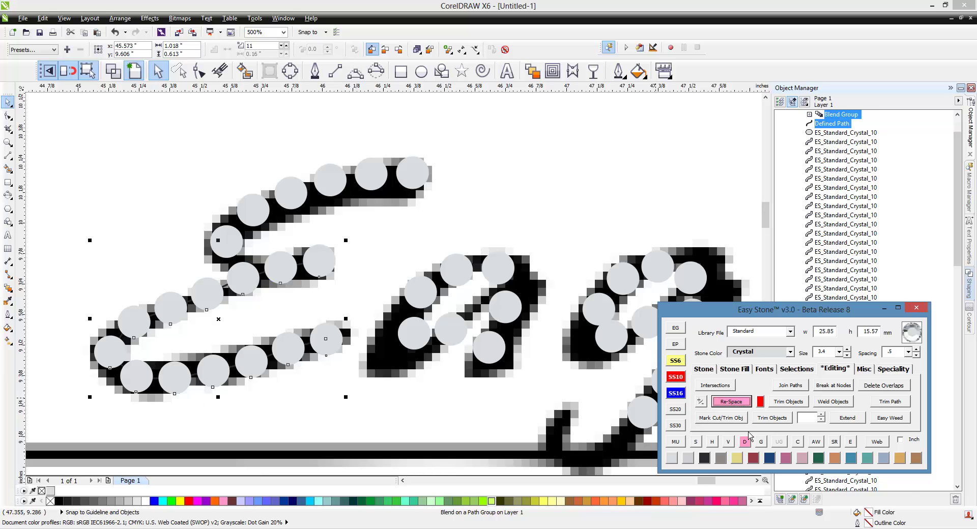
left_click(447, 414)
Step: Fine-tune the re-spaced stones on the upper side of the E's lower loop to follow the bitmap
scroll(203, 333, "up", 1)
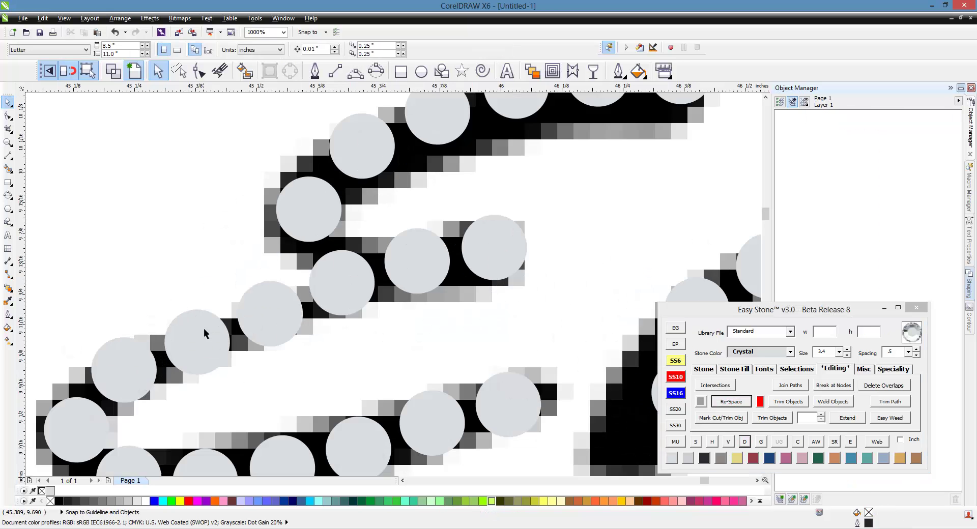
scroll(204, 333, "up", 1)
left_click(244, 341)
left_click(346, 318)
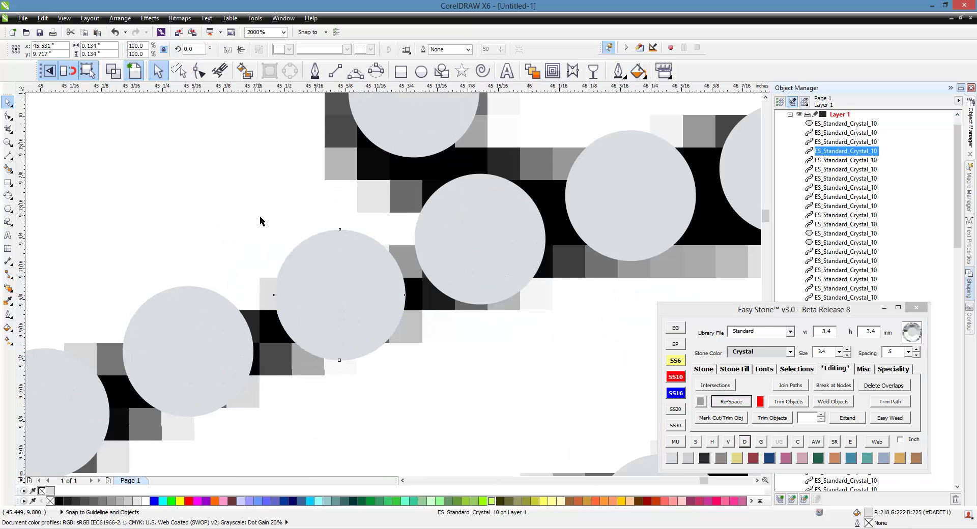
scroll(261, 218, "down", 2)
left_click(190, 199)
scroll(109, 207, "down", 1)
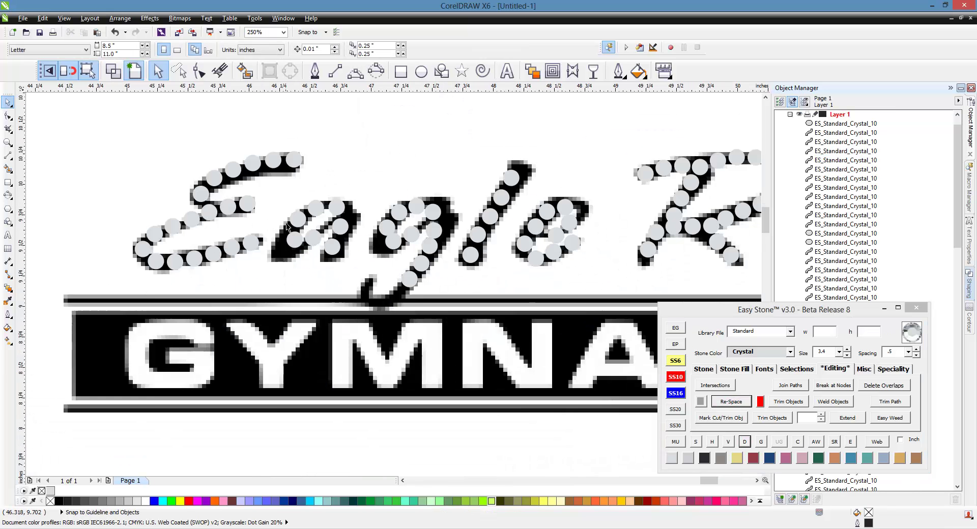
Step: Fill the right leg of the a with a copied stone and shift its lower-left stone up along the left side
scroll(288, 228, "up", 2)
left_click(430, 237)
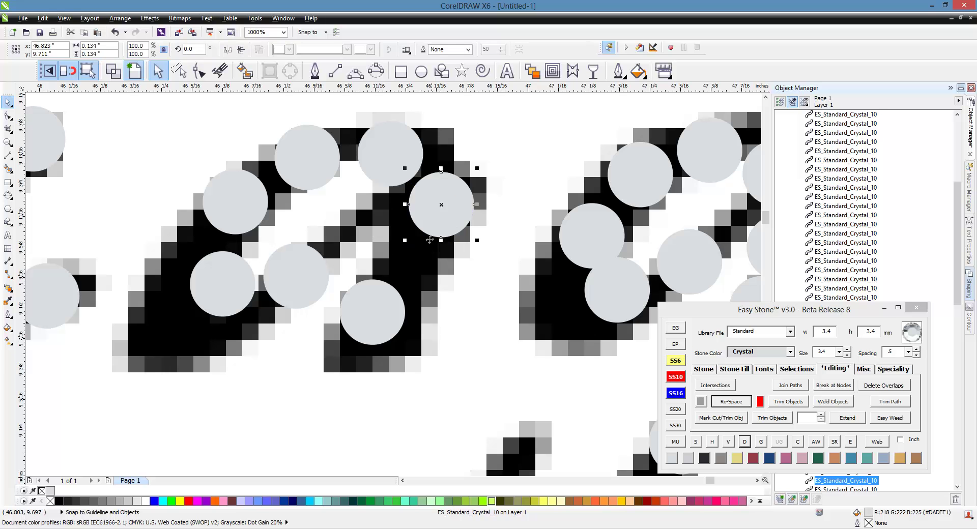
left_click_drag(378, 306, 370, 332)
right_click(417, 271)
left_click_drag(456, 214, 415, 284)
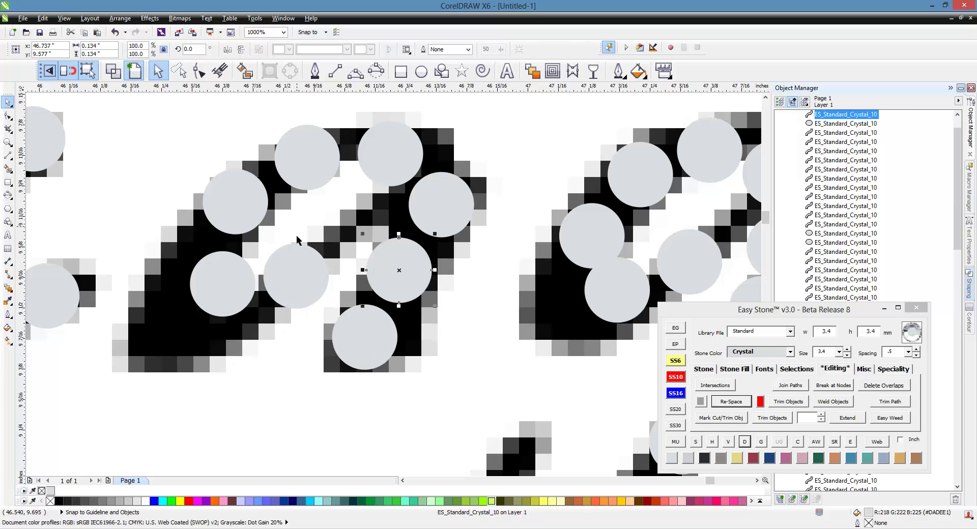
left_click(298, 274)
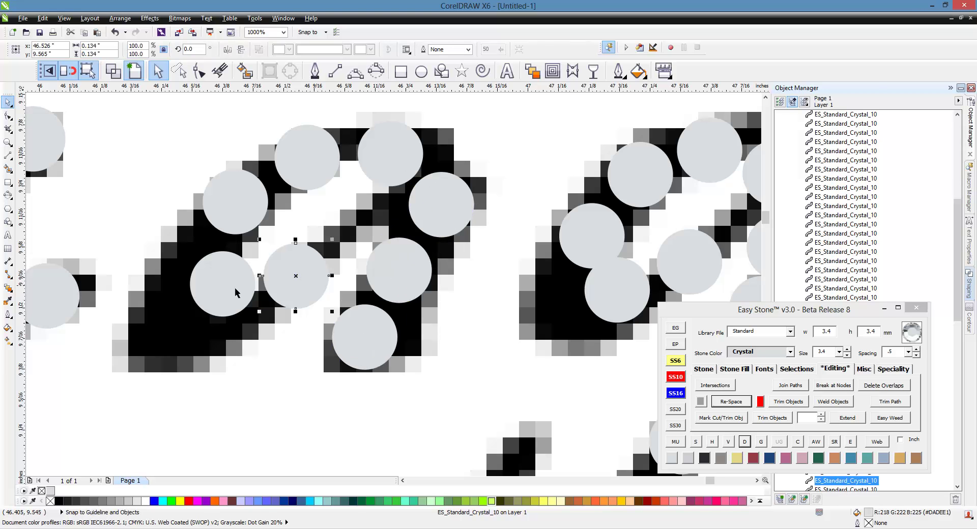
left_click_drag(235, 293, 199, 273)
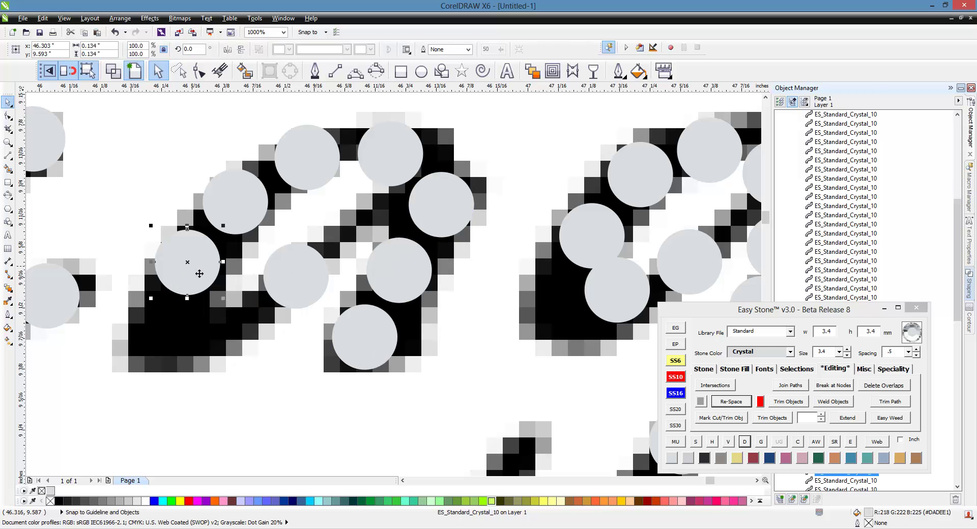
Step: Replace the a's inner stone with SS6 stones and arrange four of them along the bottom of its bowl
left_click(316, 290)
left_click(678, 363)
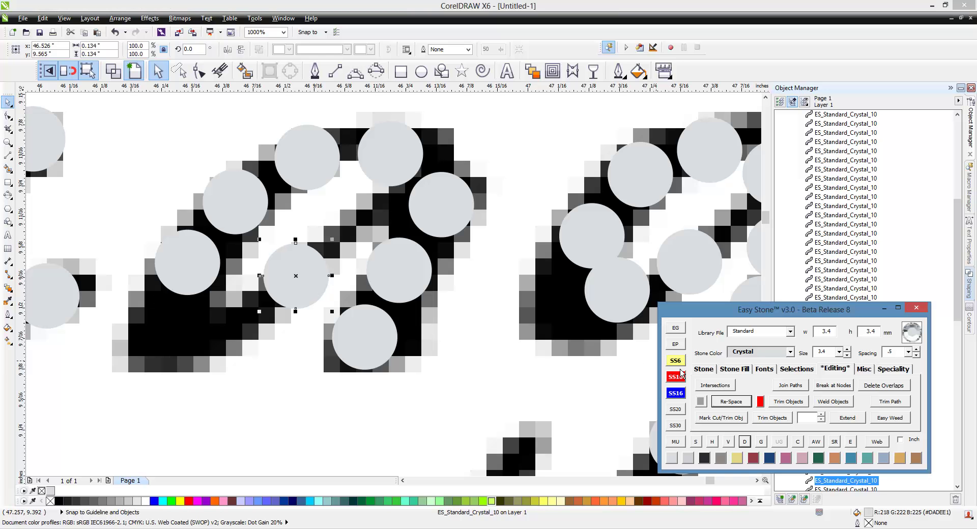
scroll(289, 305, "up", 1)
left_click_drag(305, 277, 187, 397)
scroll(347, 320, "down", 1)
scroll(225, 350, "up", 1)
left_click_drag(311, 357, 173, 341)
right_click(172, 340)
left_click_drag(295, 365, 275, 371)
left_click_drag(407, 298, 406, 303)
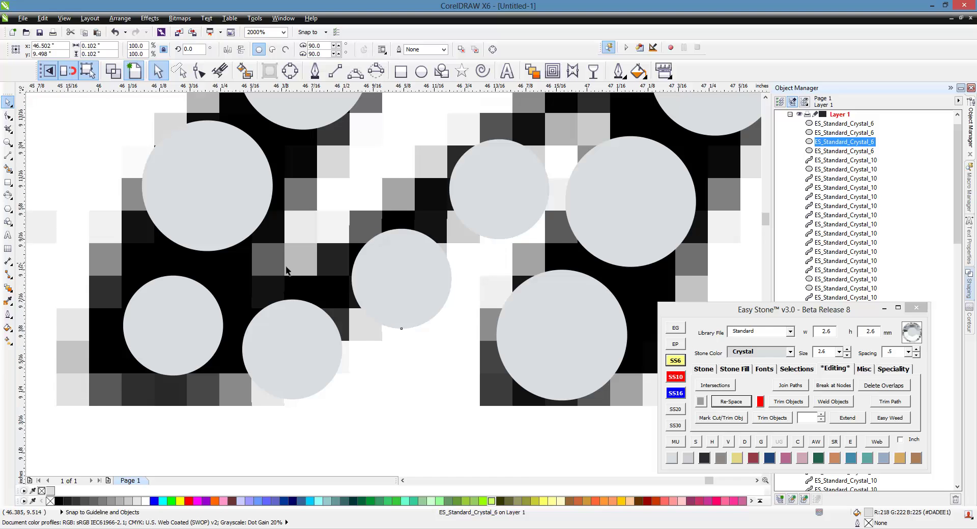
scroll(286, 264, "down", 1)
left_click_drag(237, 301, 241, 294)
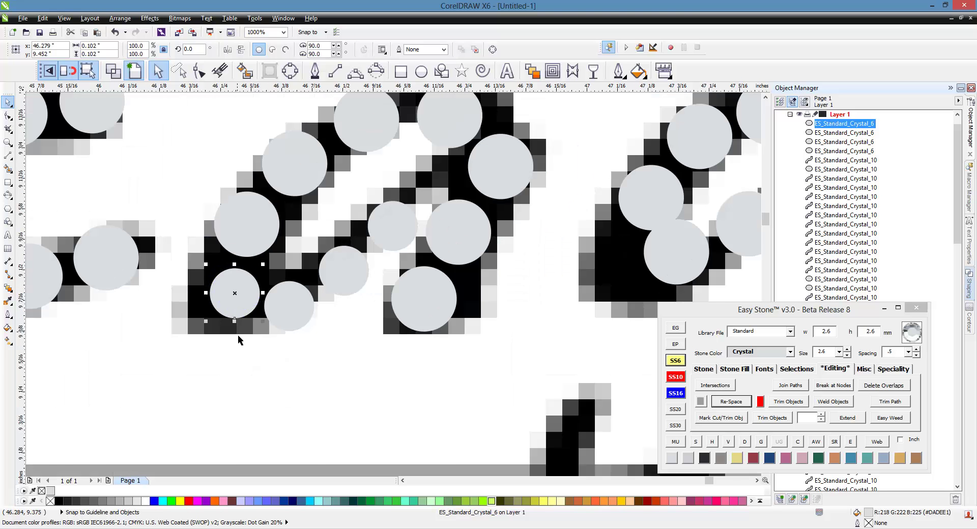
key("Escape")
Step: Delete the existing stones of the g and place a copy of the a's stones over its bowl
scroll(152, 277, "down", 1)
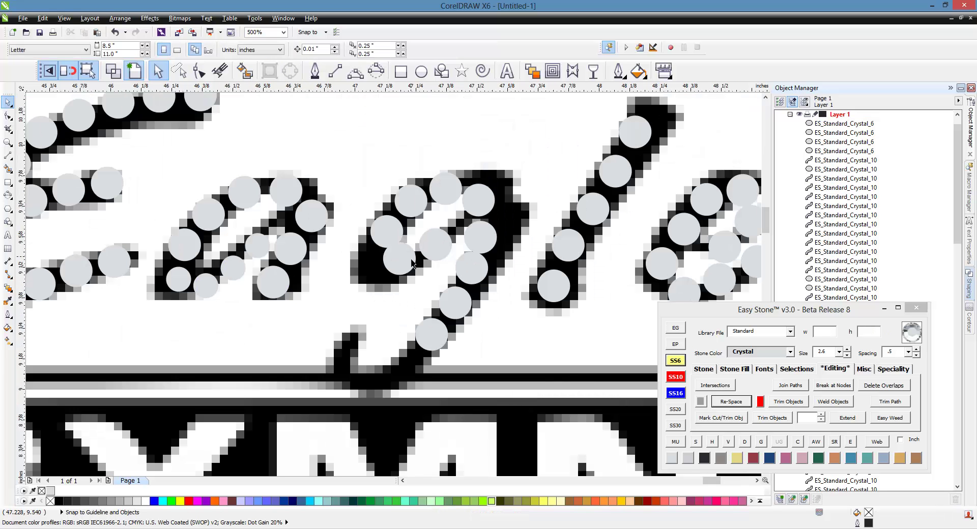
left_click_drag(503, 223, 349, 356)
key("Delete")
left_click_drag(386, 152, 156, 330)
left_click_drag(200, 251, 384, 297)
left_click(464, 322)
Step: Fill the g's descender and hook with copies of the larger stone placed along the bitmap stroke
scroll(466, 310, "up", 1)
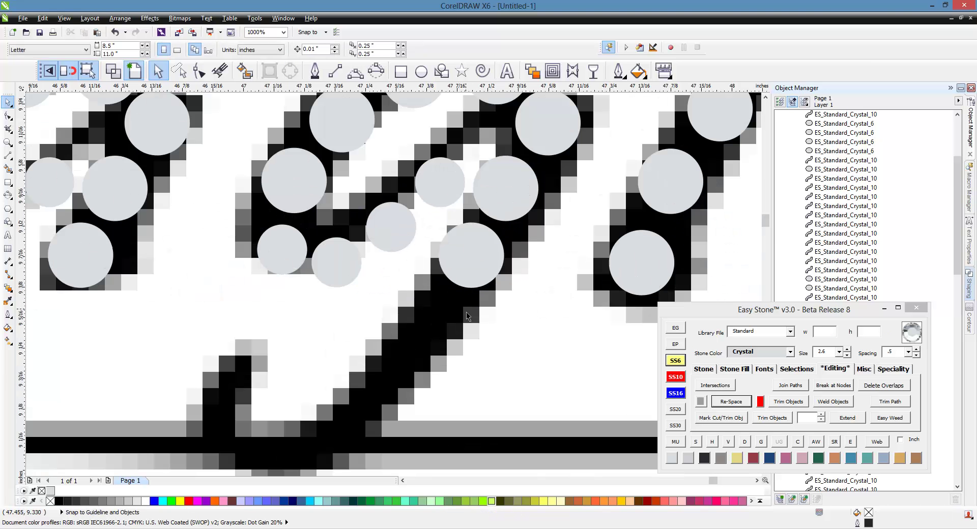
left_click_drag(482, 267, 333, 443)
scroll(315, 352, "down", 1)
scroll(305, 434, "up", 1)
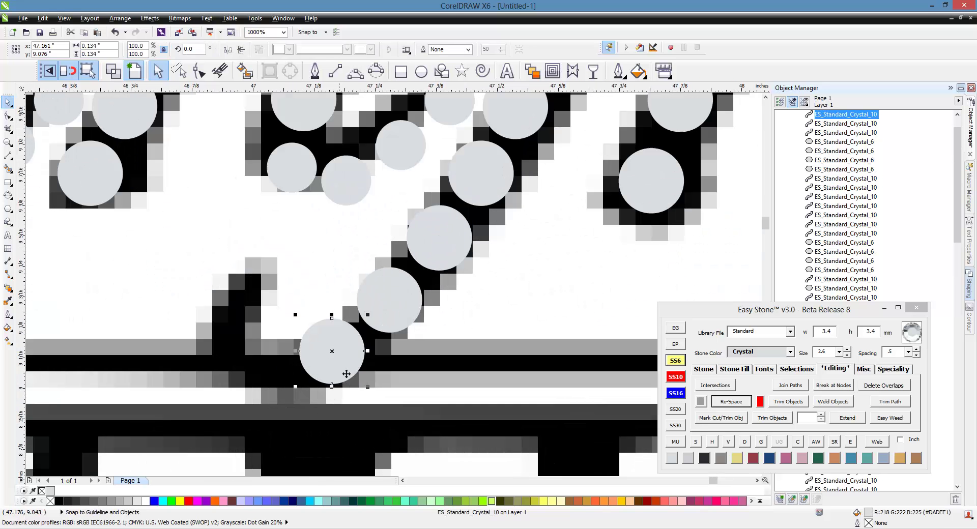
left_click_drag(340, 367, 254, 374)
mouse_move(254, 375)
left_mouse_down()
mouse_move(238, 305)
mouse_move(268, 384)
left_mouse_up()
scroll(335, 340, "down", 2)
left_click(344, 332)
Step: Move the l's top stone up to the tip of its stroke and place a copied stone near its foot
scroll(400, 177, "up", 2)
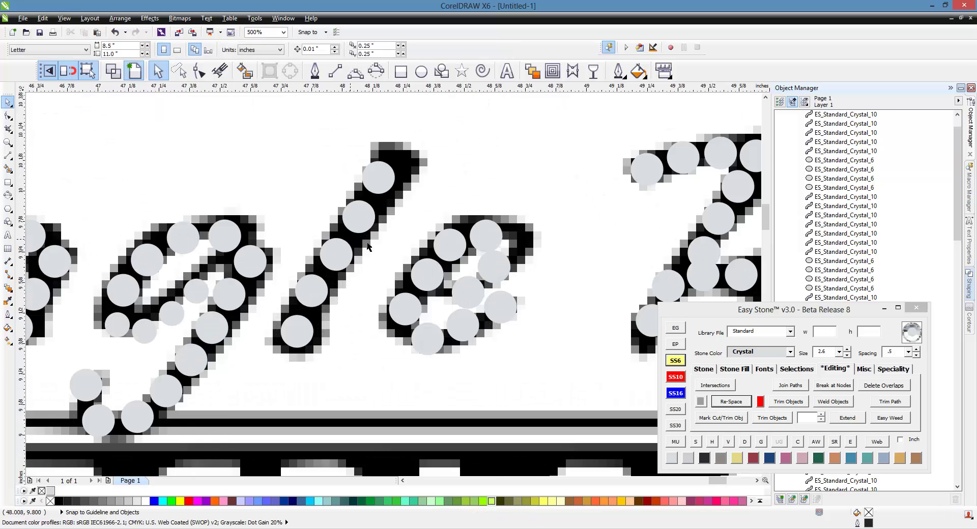
left_click_drag(359, 176, 392, 136)
scroll(391, 136, "down", 1)
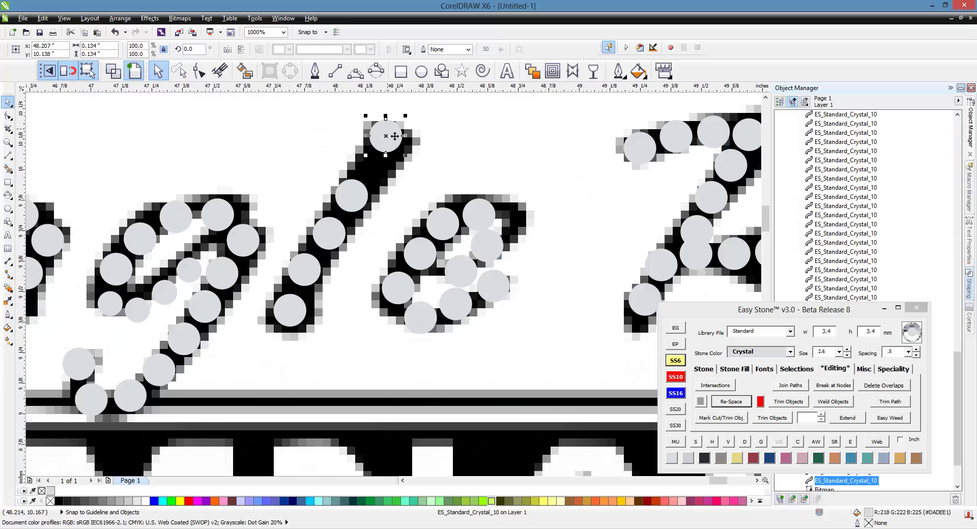
scroll(287, 310, "up", 1)
mouse_move(293, 320)
left_mouse_down()
mouse_move(291, 340)
mouse_move(298, 310)
left_mouse_up()
scroll(296, 338, "down", 1)
Step: Re-space the l's six stones evenly from its tip to its foot and break the resulting blend into separate stones
left_click(390, 154)
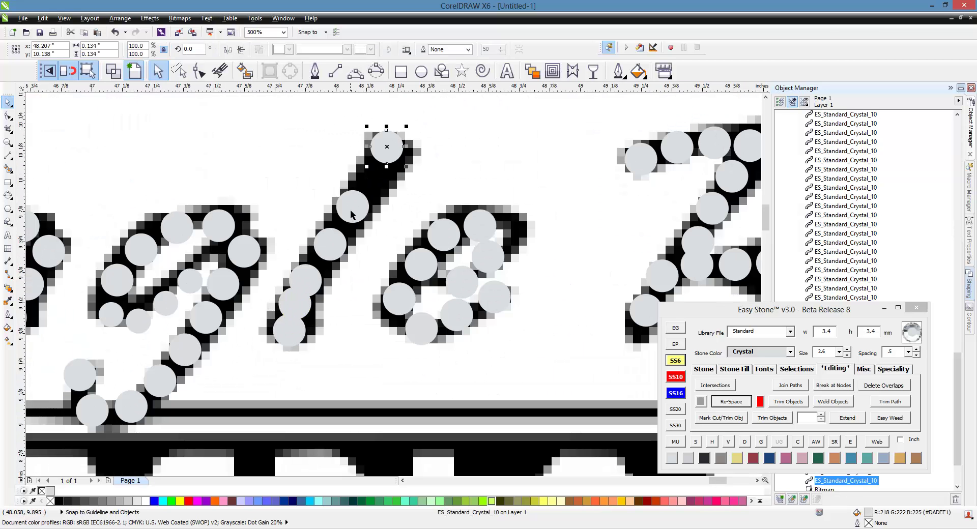
left_click(351, 214, "shift")
left_click(333, 257, "shift")
left_click(309, 283, "shift")
left_click(296, 305, "shift")
left_click(296, 339, "shift")
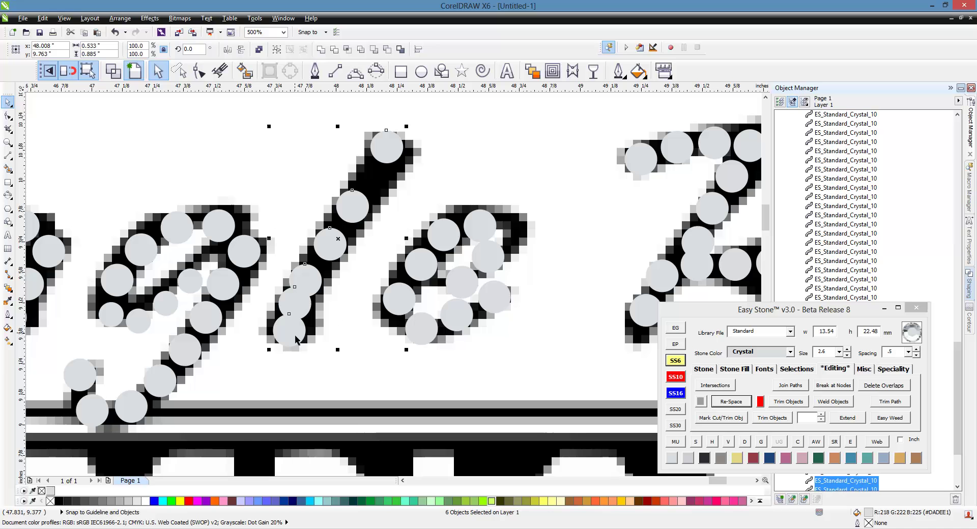
left_click(735, 403)
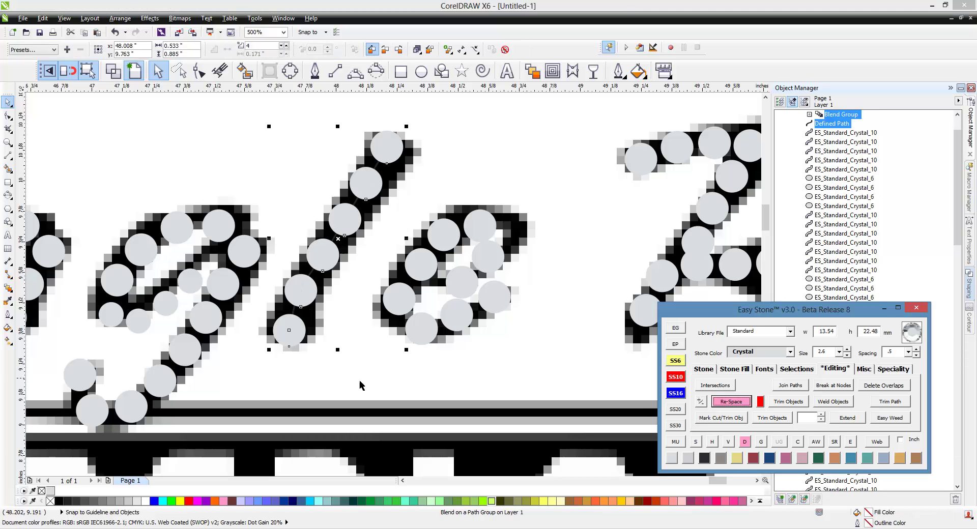
left_click(365, 208)
left_click(744, 442)
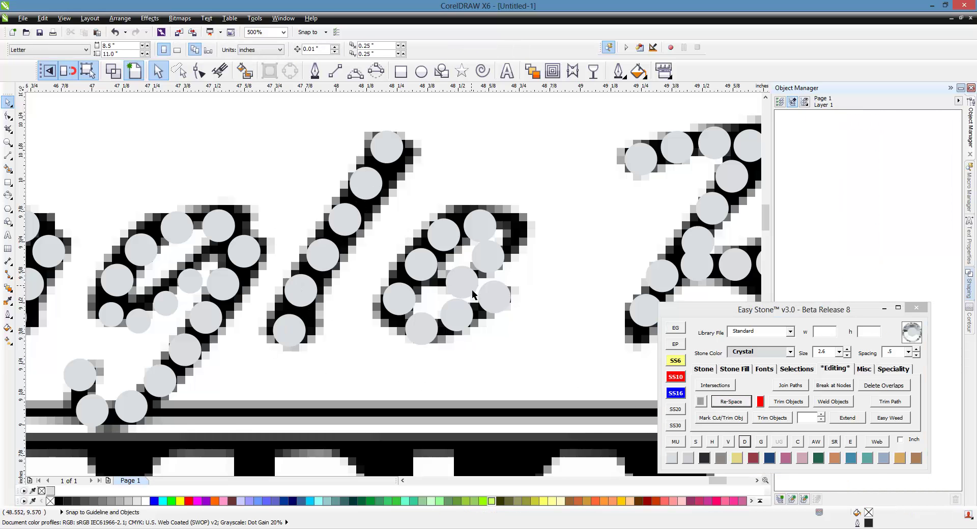
Step: Shift the stones on the e's upper-left curve outward over the stroke and place a copied stone at its upper-right corner
scroll(473, 295, "up", 2)
left_click(440, 331)
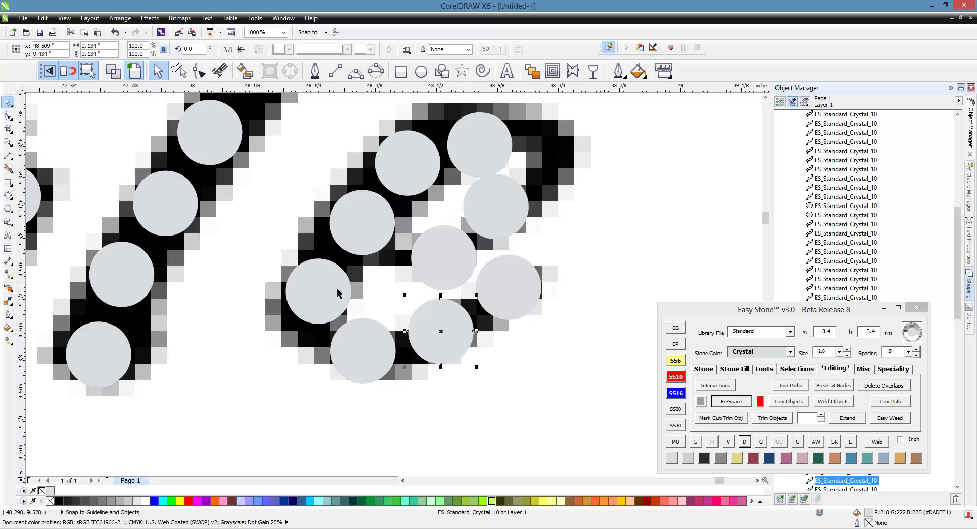
left_click_drag(366, 239, 355, 234)
left_click_drag(406, 187, 400, 182)
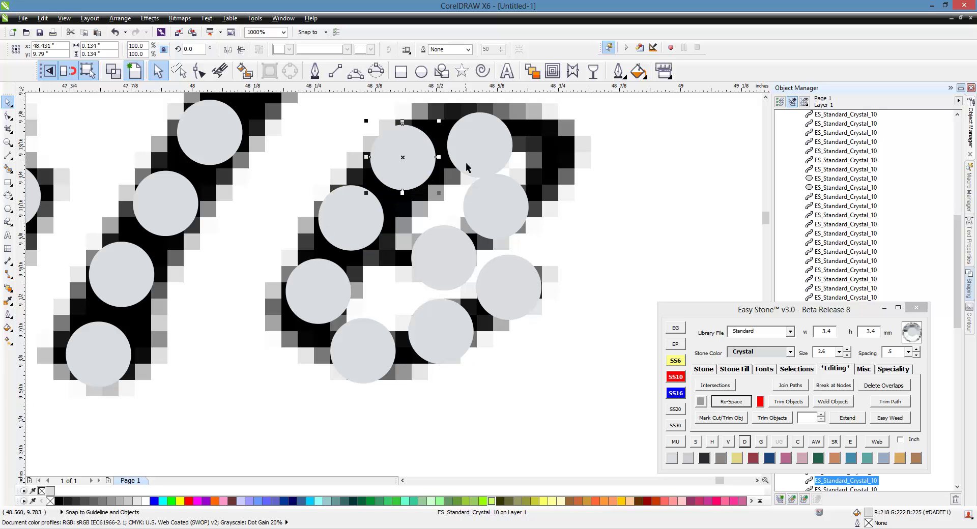
left_click_drag(468, 168, 462, 148)
left_click_drag(491, 200, 539, 141)
Step: Change the e's two inner stones to SS6 and move them along the black crossbar of the bitmap
left_click(452, 260)
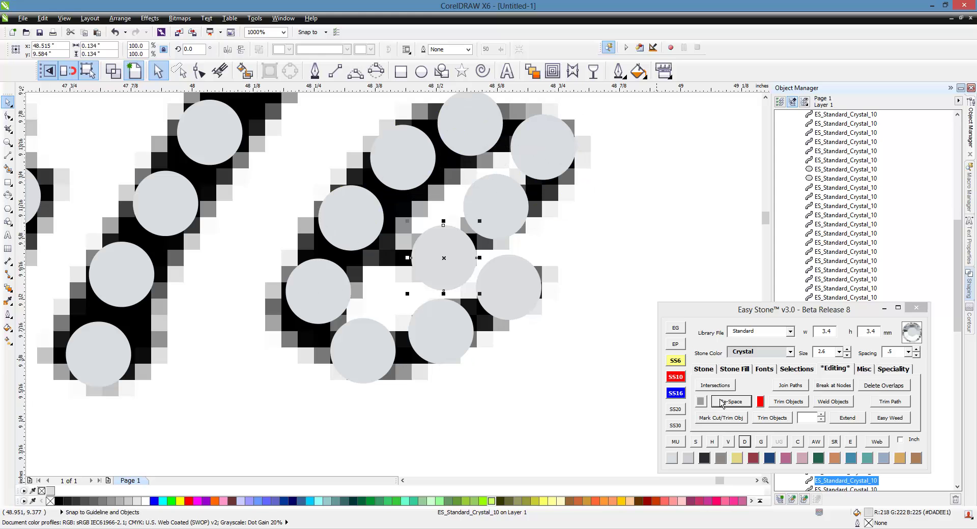
left_click(675, 360)
scroll(443, 257, "up", 2)
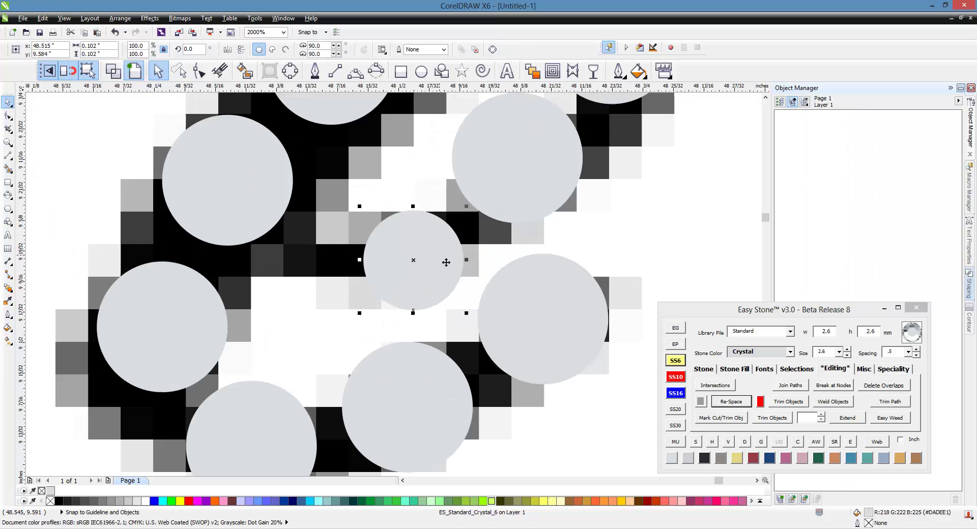
left_click_drag(446, 261, 379, 252)
left_click(504, 192)
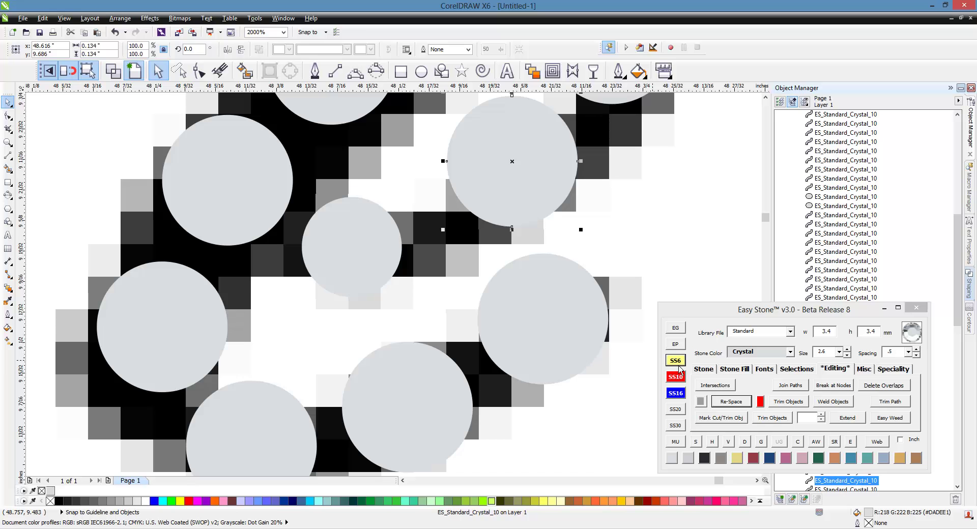
left_click(678, 363)
left_click_drag(507, 191, 460, 241)
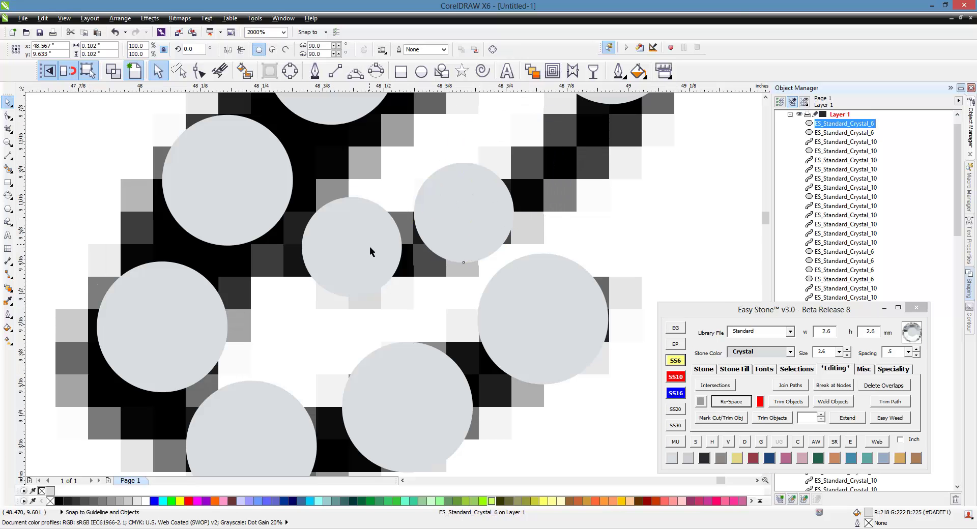
Step: Reduce the e's upper-right stone to SS6 and place a copy of it below, on the right side of the loop
scroll(370, 248, "down", 1)
scroll(504, 181, "up", 1)
left_click(493, 145)
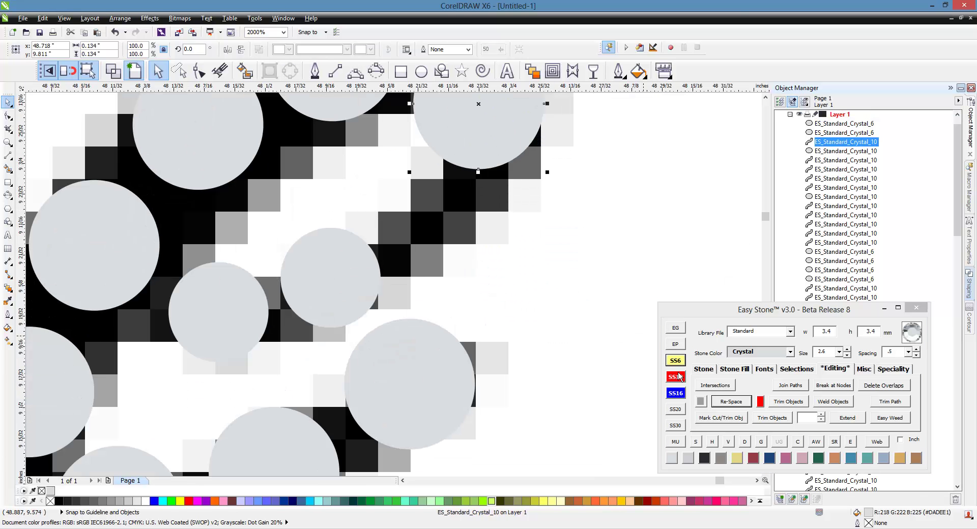
left_click(679, 376)
left_click(500, 280)
scroll(495, 261, "down", 1)
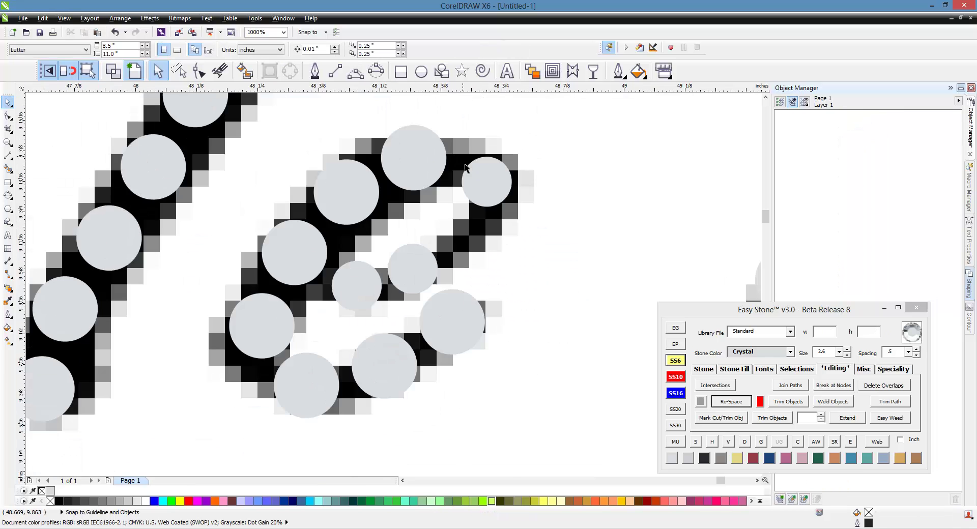
scroll(487, 190, "up", 1)
left_click_drag(486, 190, 447, 290)
Step: Move the two stones at the e's lower right down so they follow the bottom curve with even gaps
scroll(461, 231, "down", 1)
left_click_drag(453, 349, 458, 359)
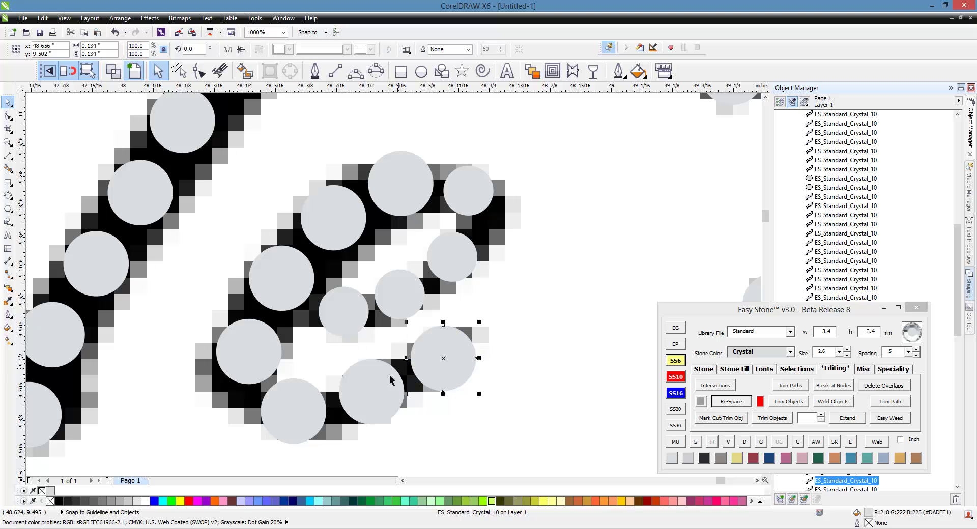
left_click_drag(384, 388, 386, 400)
left_click_drag(438, 378, 442, 390)
left_click_drag(377, 396, 378, 401)
left_click_drag(445, 389, 440, 395)
left_click(394, 401)
left_click(547, 346)
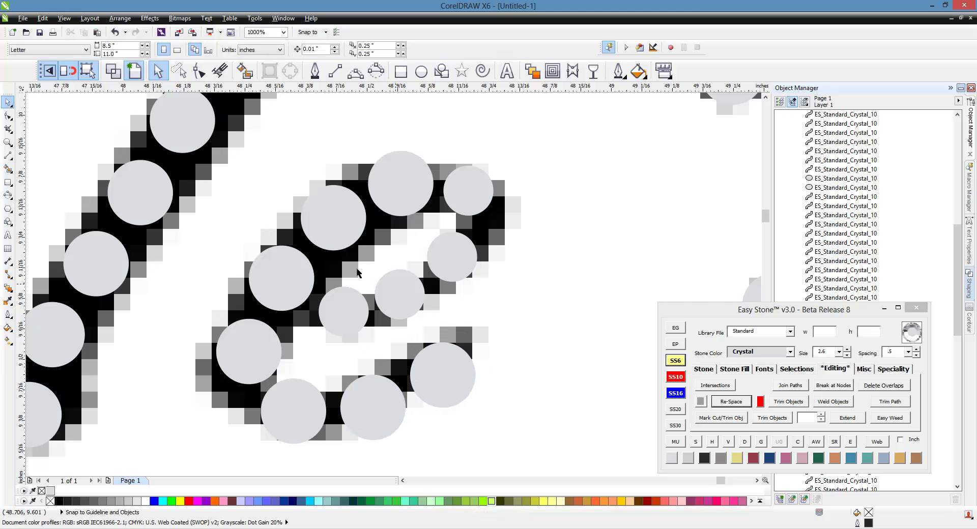
Step: Move the stone near the R down onto the top of Ridge's i and adjust the i's lower stones along its stem
scroll(358, 273, "down", 2)
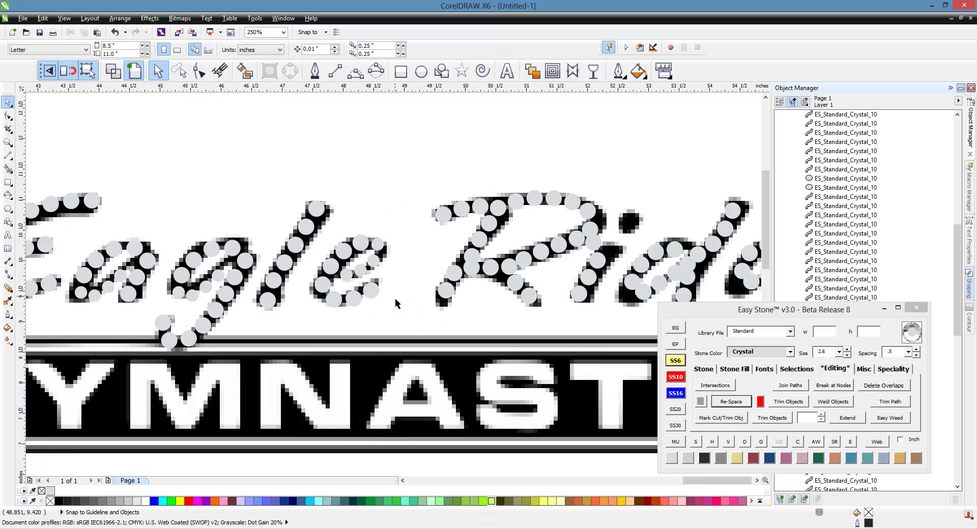
scroll(395, 299, "down", 1)
scroll(322, 301, "up", 1)
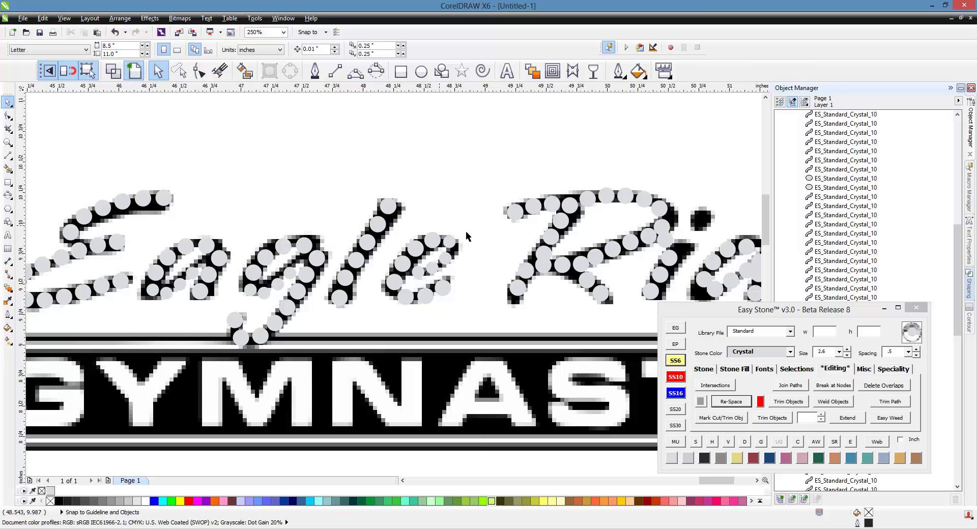
scroll(636, 263, "down", 1)
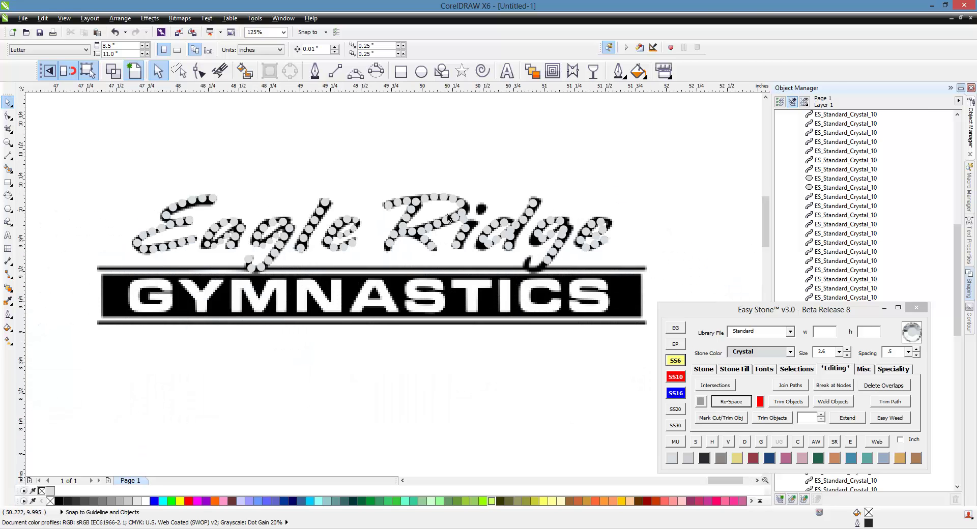
scroll(610, 264, "up", 3)
scroll(506, 240, "down", 1)
left_click_drag(473, 230, 508, 240)
scroll(488, 288, "up", 1)
left_click_drag(410, 381, 412, 389)
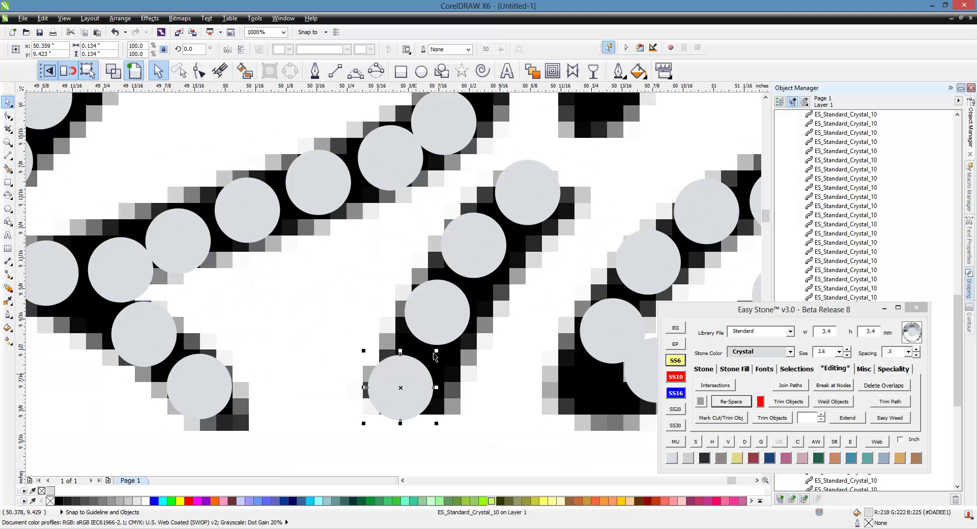
left_click_drag(449, 316, 449, 320)
Step: Place a copy of one of the i's stem stones on the dot of the i
left_click_drag(469, 263, 539, 135)
scroll(383, 306, "down", 1)
scroll(471, 239, "up", 1)
scroll(478, 183, "down", 2)
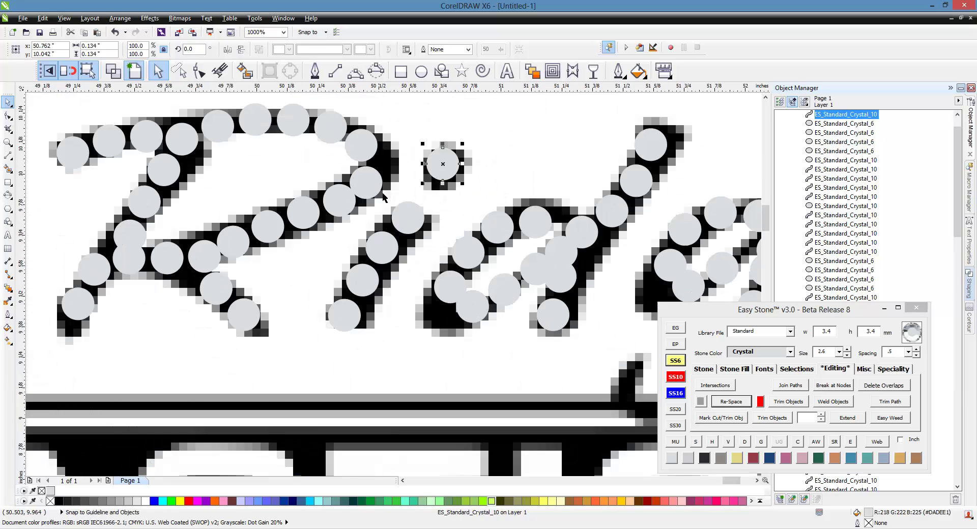
left_click(475, 176)
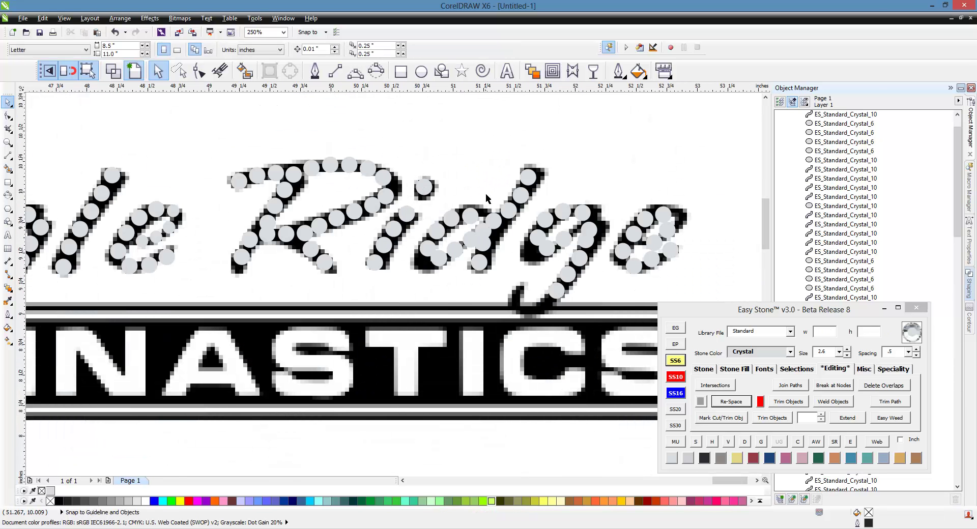
Step: Delete the existing stones of the d, g and e in Ridge
left_click_drag(707, 203, 534, 302)
key("Delete")
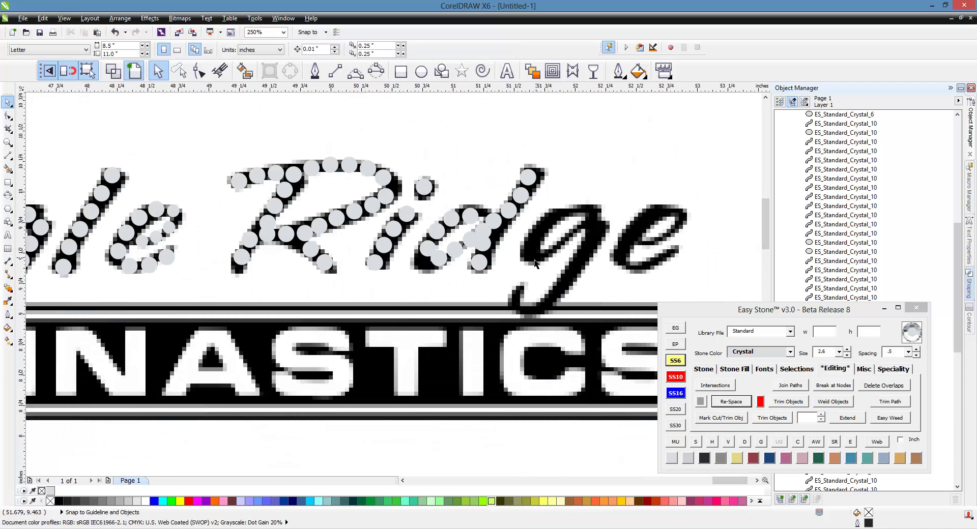
left_click_drag(561, 176, 432, 280)
key("Delete")
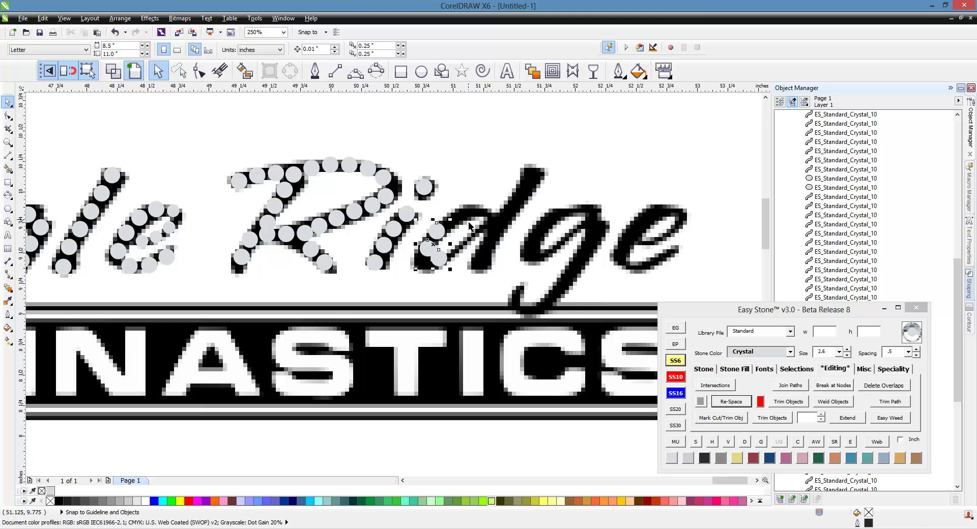
Step: Place a copy of all the stones of Eagle's a over the bowl of the d in Ridge
scroll(469, 226, "down", 2)
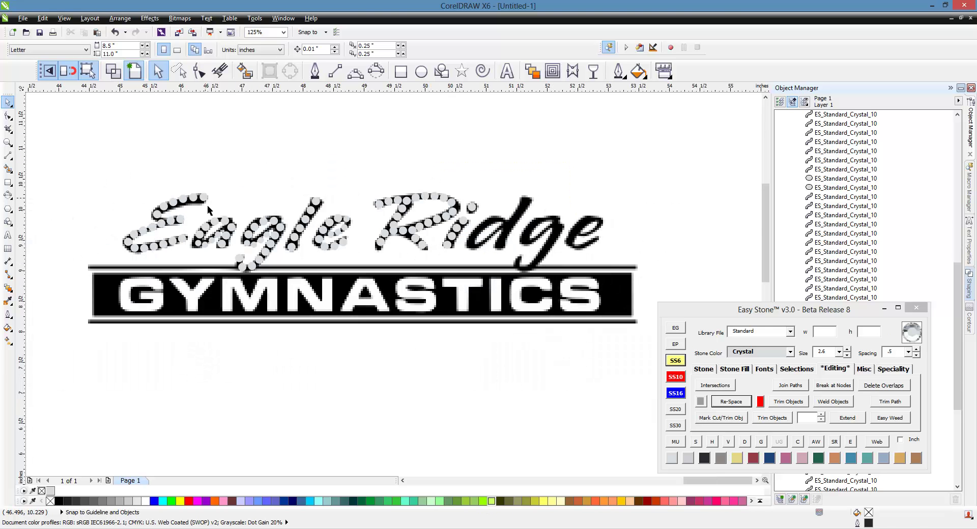
scroll(221, 208, "up", 2)
left_click_drag(251, 216, 159, 284)
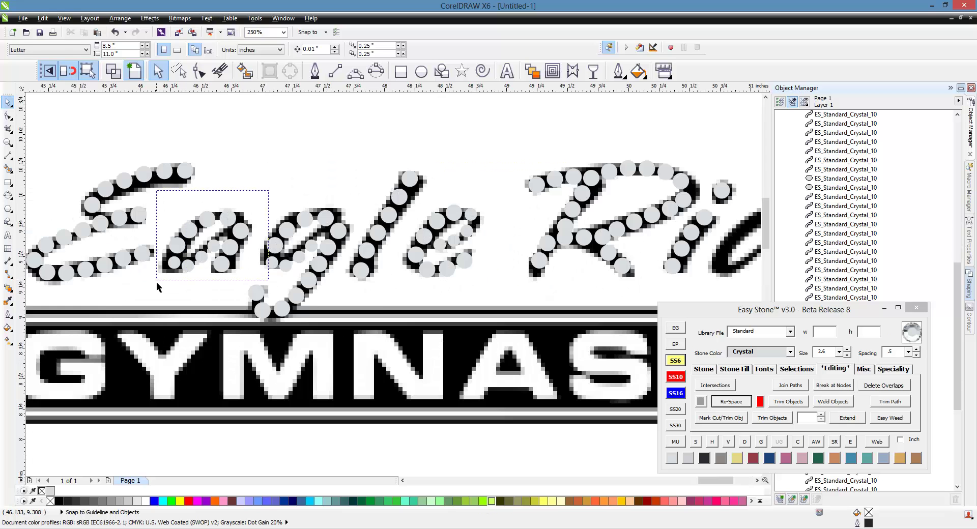
scroll(193, 218, "down", 2)
left_click_drag(209, 223, 484, 237)
Step: Extend the d's stem up to its tip with copied stones placed along the bitmap stroke
scroll(488, 262, "up", 5)
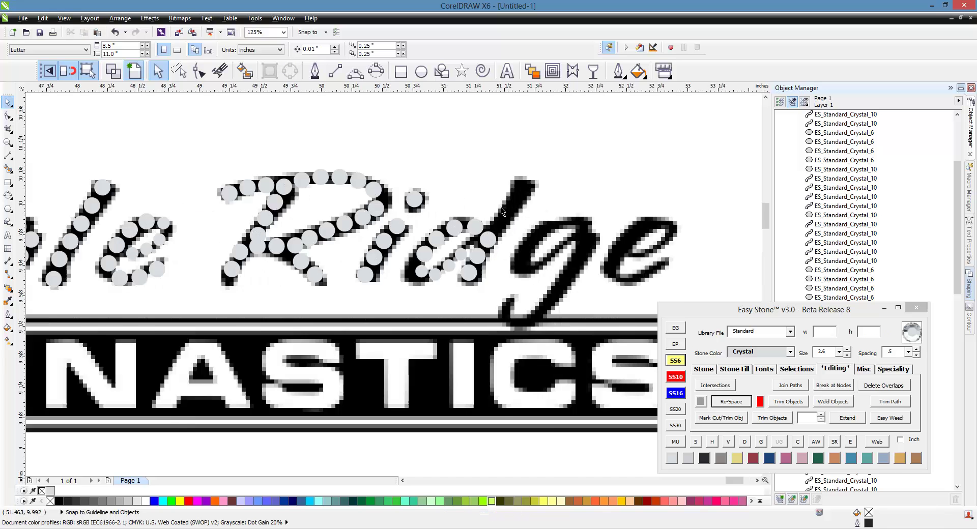
left_click(495, 262)
left_click_drag(498, 269, 539, 201)
scroll(535, 203, "down", 3)
scroll(524, 231, "up", 3)
left_click_drag(524, 231, 580, 149)
Step: Re-space the six stones of the d's stem evenly and break the resulting blend into separate stones
scroll(527, 146, "down", 2)
left_click(514, 189, "shift")
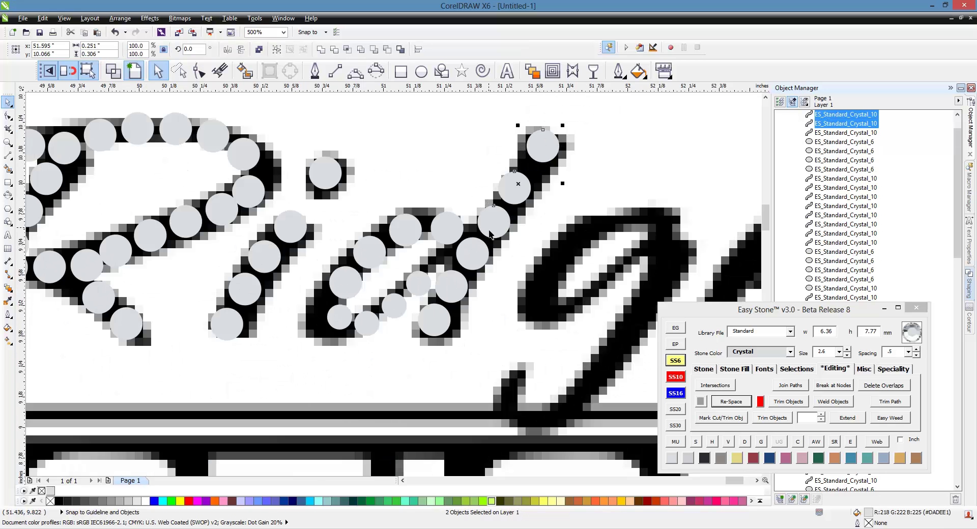
left_click(493, 223, "shift")
left_click(471, 255, "shift")
left_click(452, 288, "shift")
left_click(435, 320, "shift")
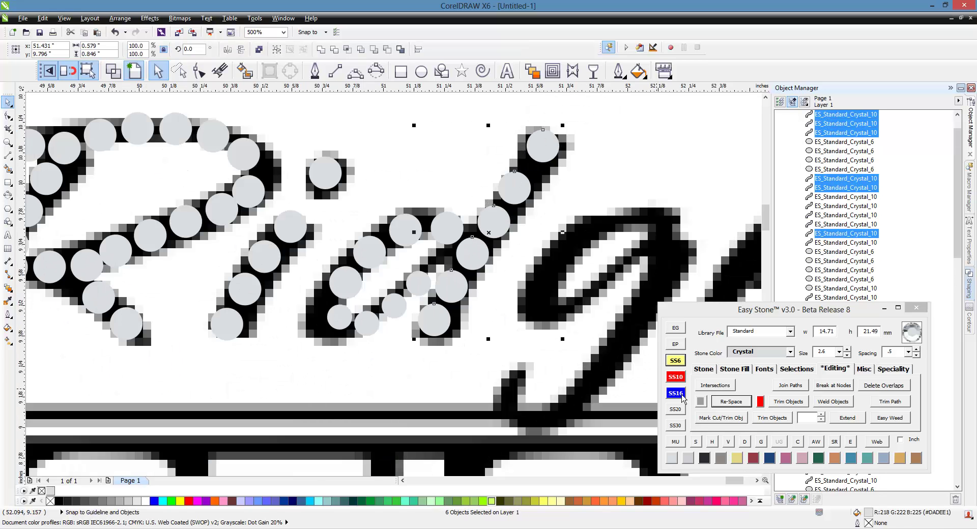
left_click(733, 406)
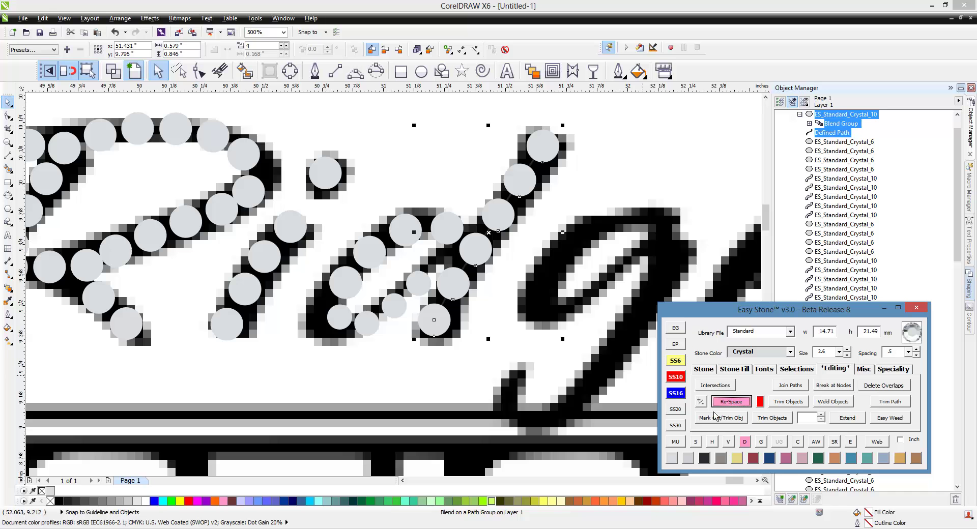
left_click(745, 446)
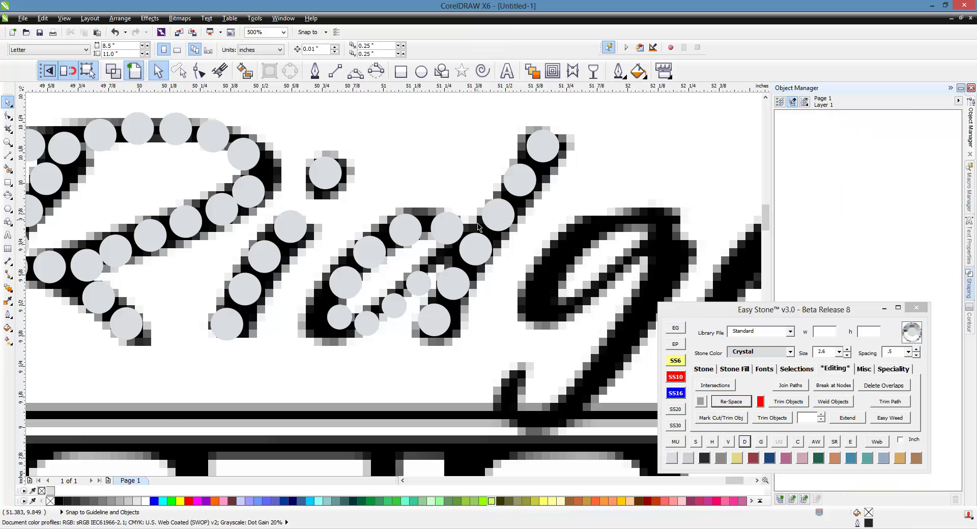
Step: Select the 16 stones of Eagle's g with the freehand pick tool and place a copy over Ridge's g
scroll(480, 224, "down", 2)
scroll(331, 264, "up", 1)
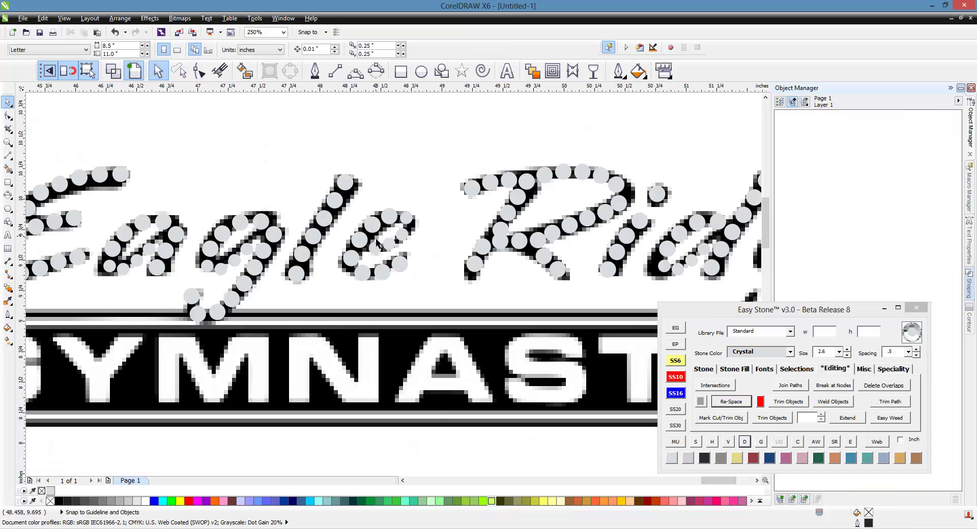
left_click(179, 72)
mouse_move(199, 191)
left_mouse_down()
mouse_move(286, 206)
mouse_move(292, 254)
mouse_move(209, 318)
mouse_move(153, 306)
mouse_move(146, 289)
left_mouse_up()
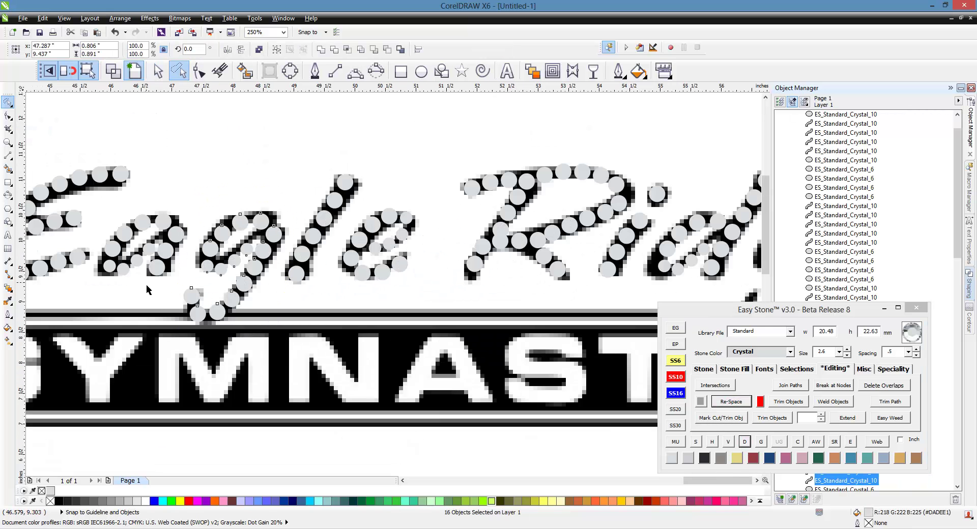
scroll(146, 289, "down", 1)
left_click_drag(206, 280, 464, 304)
left_click(289, 243)
Step: Place a copy of the stones of Eagle's e over the final e of Ridge
scroll(254, 247, "up", 1)
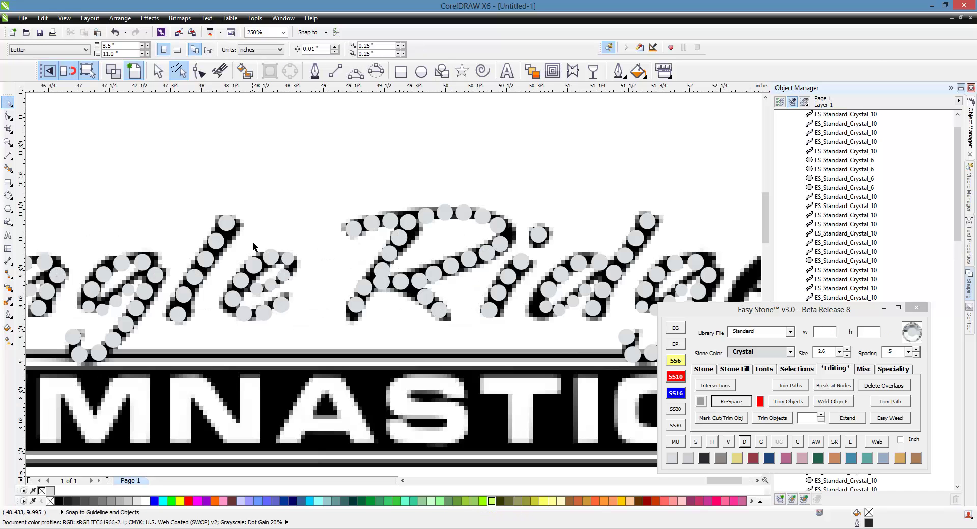
mouse_move(253, 247)
left_mouse_down()
mouse_move(318, 235)
mouse_move(263, 340)
mouse_move(221, 333)
mouse_move(209, 321)
mouse_move(214, 289)
mouse_move(317, 271)
mouse_move(468, 285)
mouse_move(492, 278)
left_mouse_up()
scroll(225, 251, "down", 1)
left_click(547, 268)
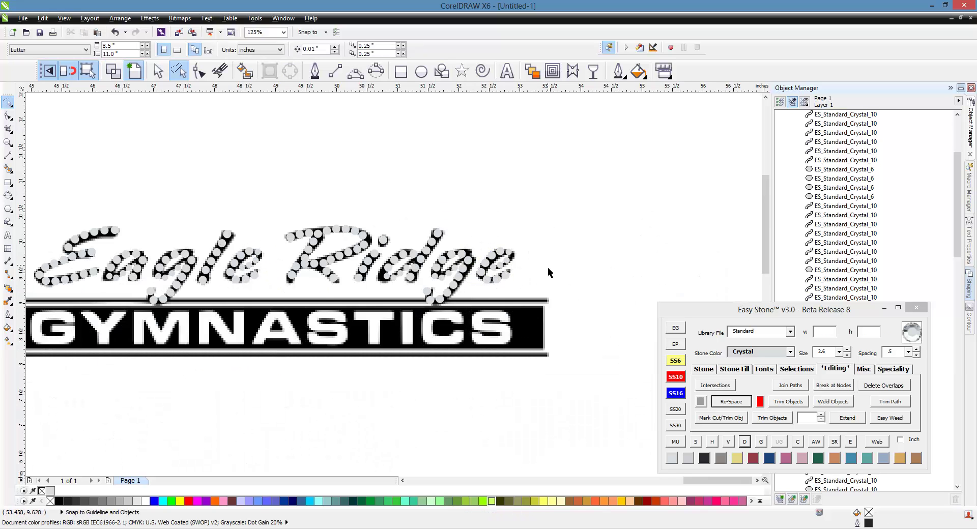
Step: Replace the 2.6 mm stone at the lower-left curve of the d's bowl with a 3.4 mm copy and adjust the stone above
scroll(354, 272, "up", 1)
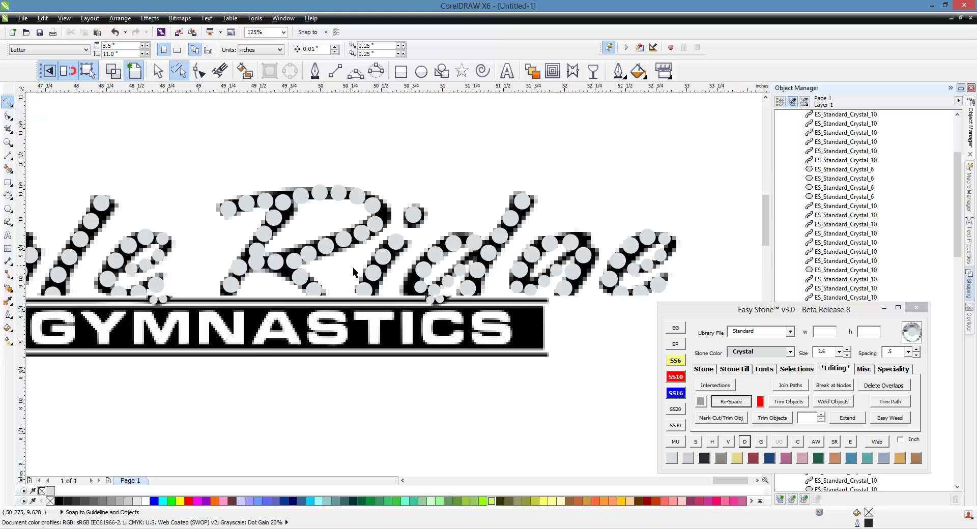
scroll(426, 297, "up", 2)
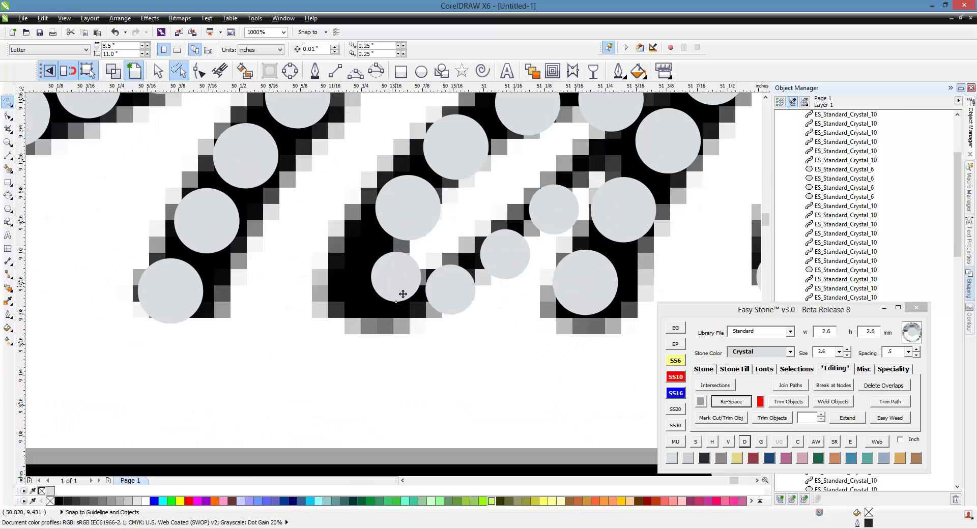
left_click(421, 292)
key("Delete")
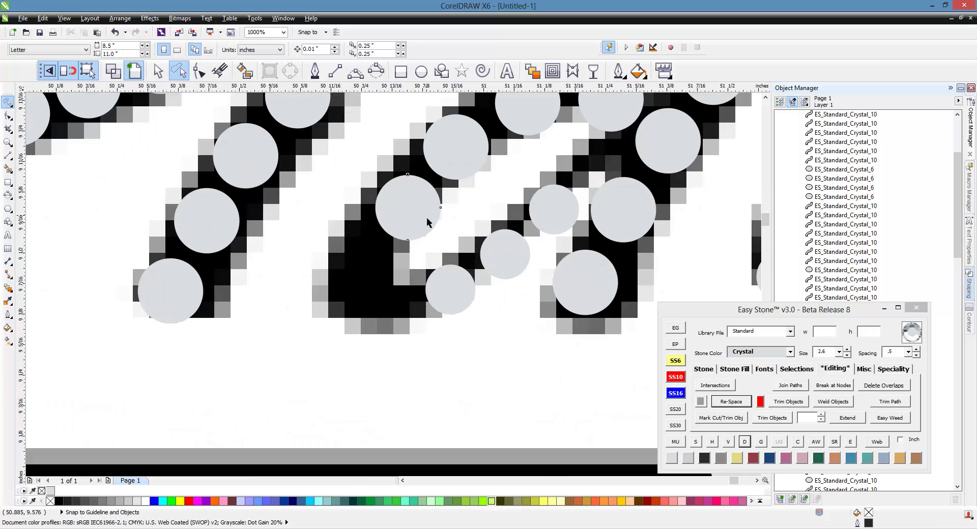
left_click_drag(399, 290, 400, 290)
left_click_drag(411, 221, 401, 218)
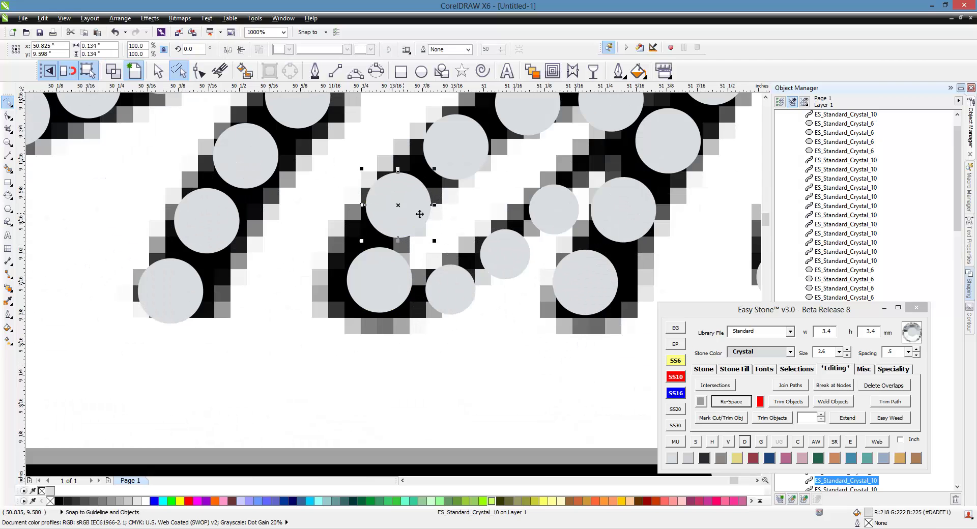
scroll(464, 174, "up", 1)
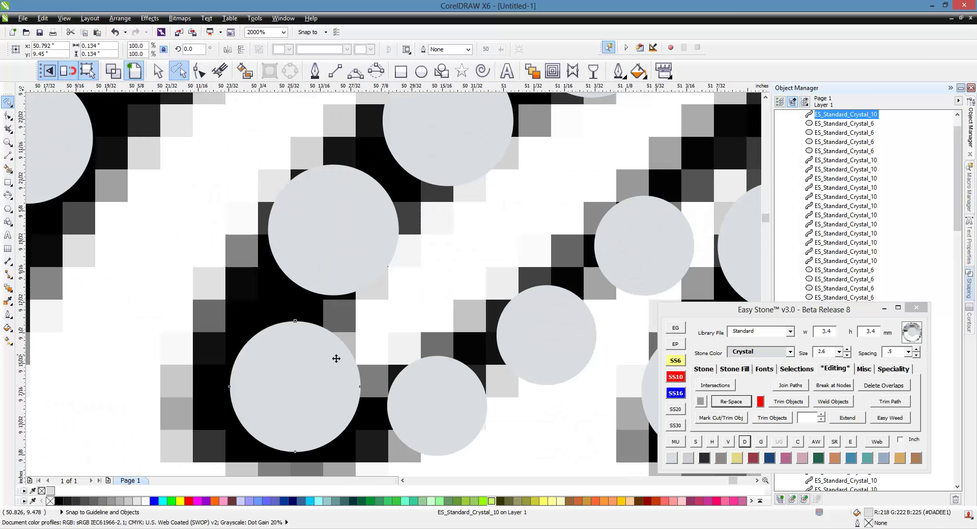
scroll(338, 356, "down", 1)
left_click(363, 220)
scroll(400, 293, "down", 1)
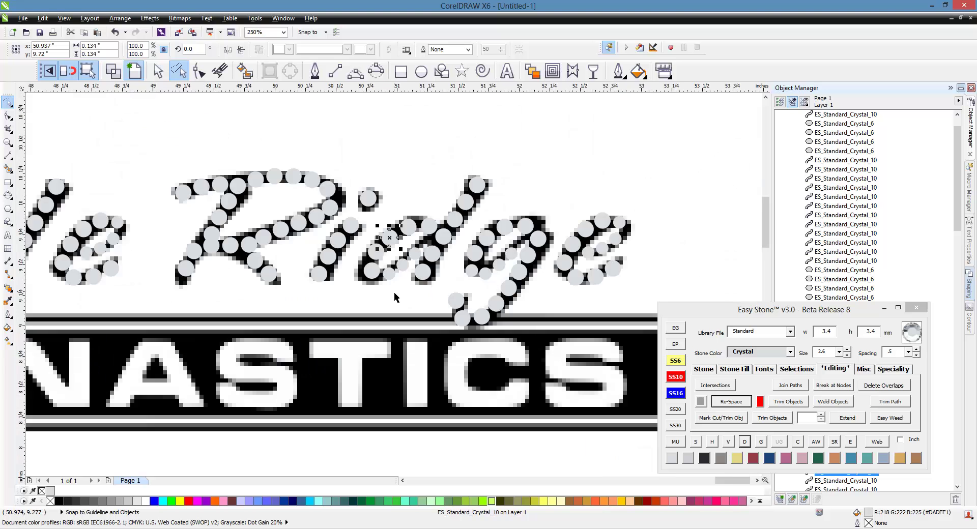
scroll(415, 272, "up", 1)
scroll(407, 360, "down", 2)
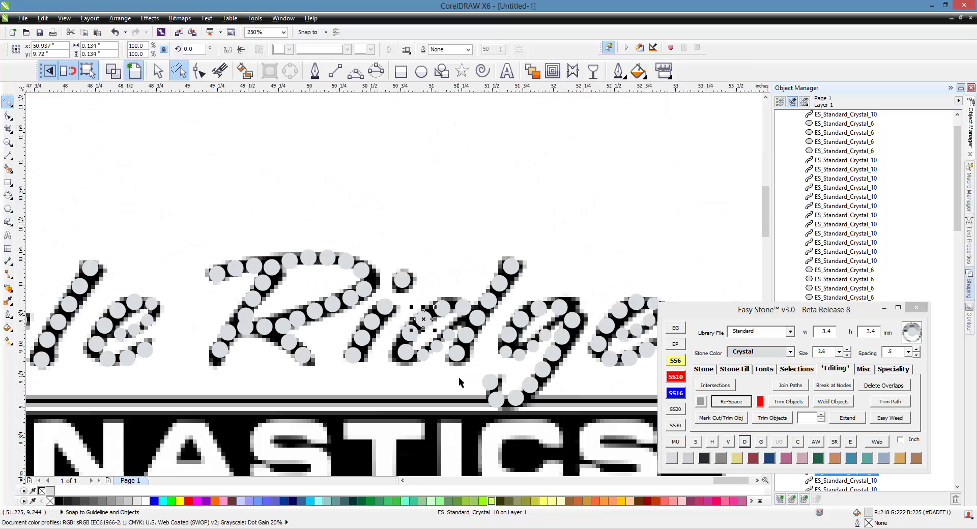
left_click(408, 384)
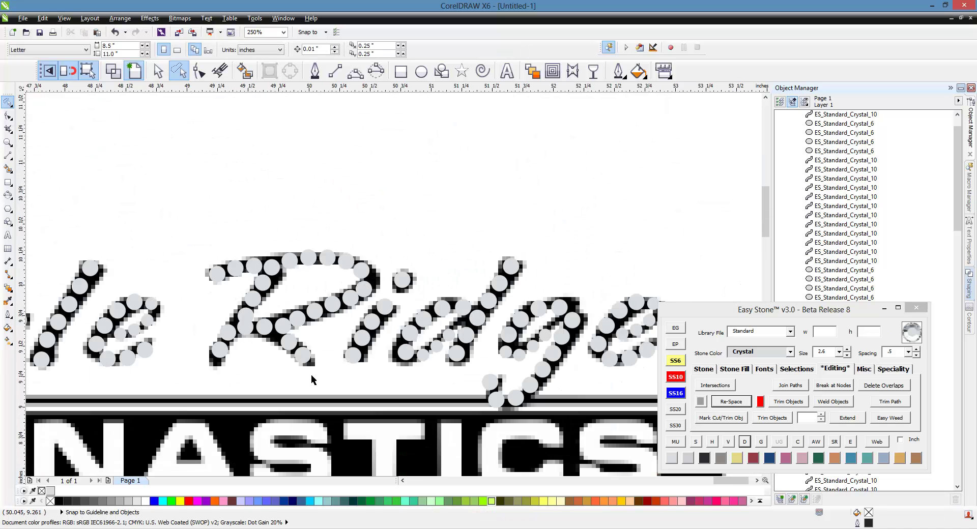
Step: Move the lowest stone of the R's stem to the stroke's foot and shift the stem stones above along the bitmap
scroll(254, 351, "up", 1)
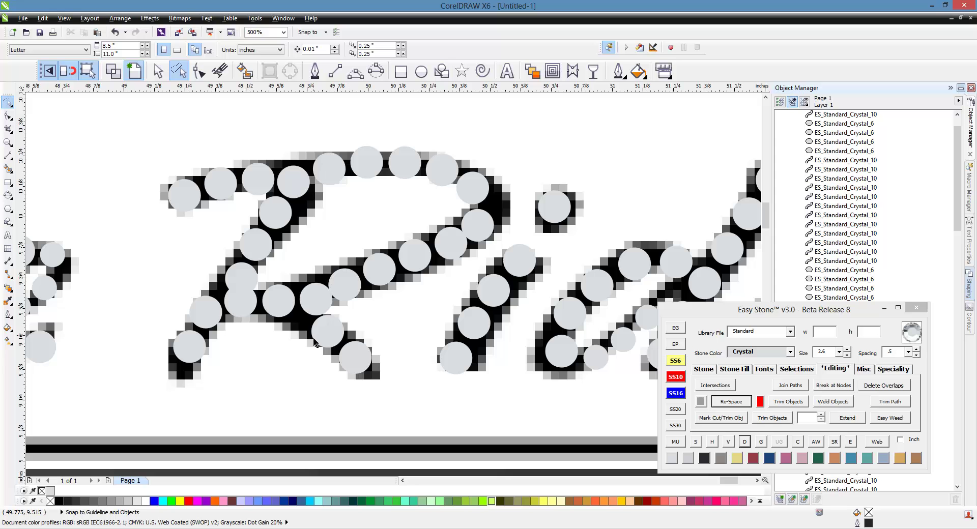
scroll(212, 339, "up", 1)
scroll(357, 313, "down", 1)
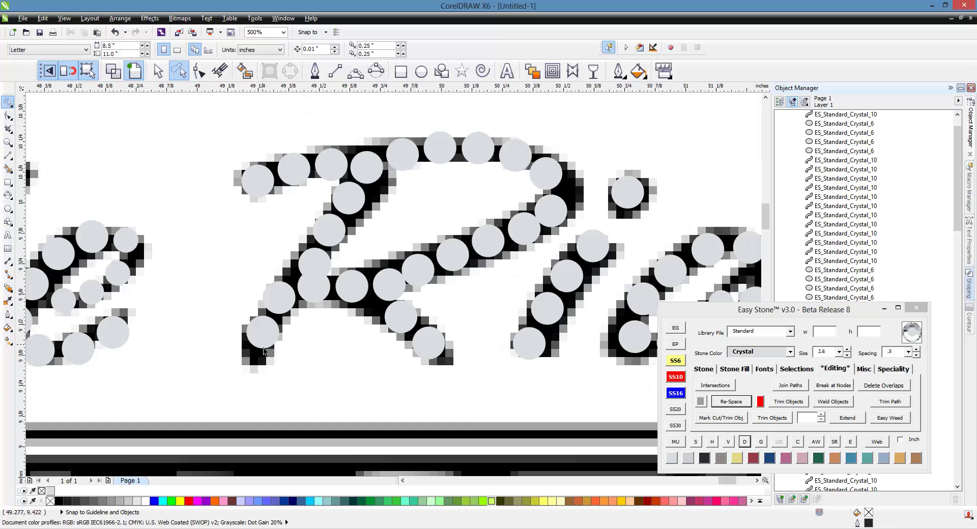
scroll(263, 348, "up", 1)
left_click_drag(286, 332, 266, 371)
scroll(266, 370, "down", 1)
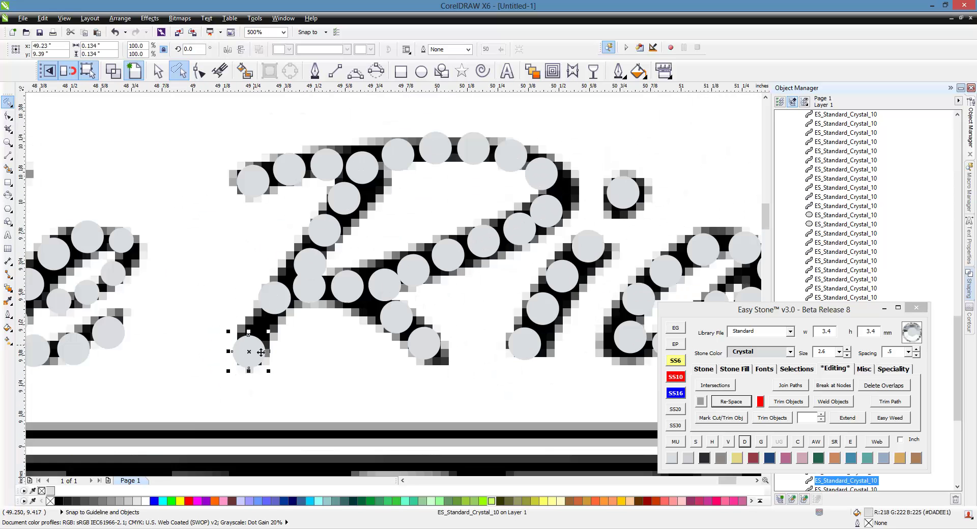
scroll(290, 323, "up", 1)
left_click_drag(283, 306, 270, 329)
left_click_drag(359, 288, 329, 274)
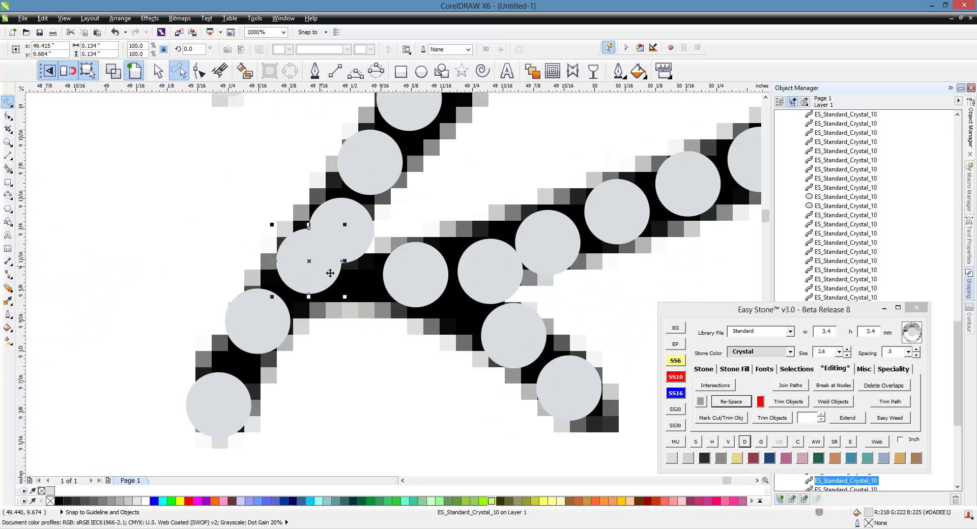
left_click_drag(363, 242, 354, 234)
left_click_drag(298, 269, 293, 268)
scroll(238, 291, "down", 1)
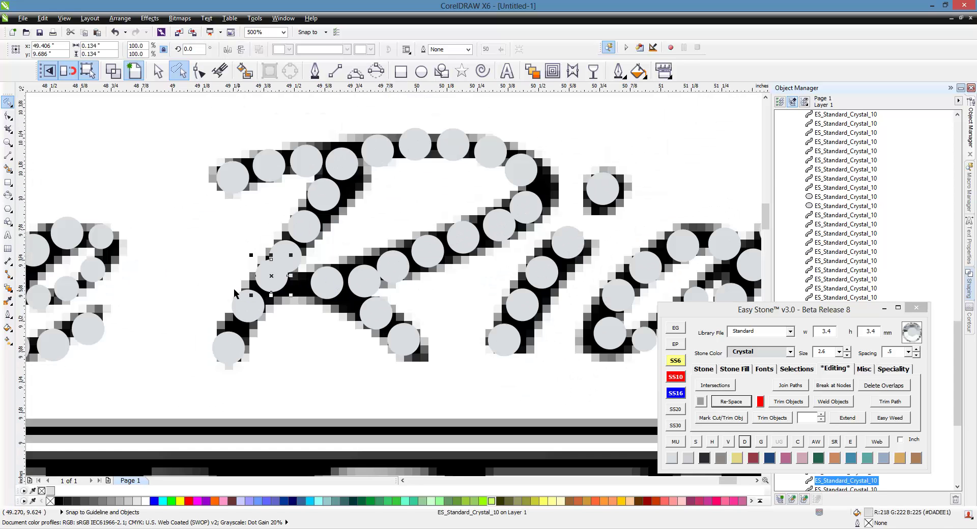
left_click(208, 304)
Step: Move the stone where the R's stem meets its top stroke up into the middle of the junction
scroll(347, 138, "up", 2)
left_click_drag(323, 208, 342, 163)
scroll(342, 162, "down", 1)
left_click(259, 257)
scroll(358, 196, "down", 1)
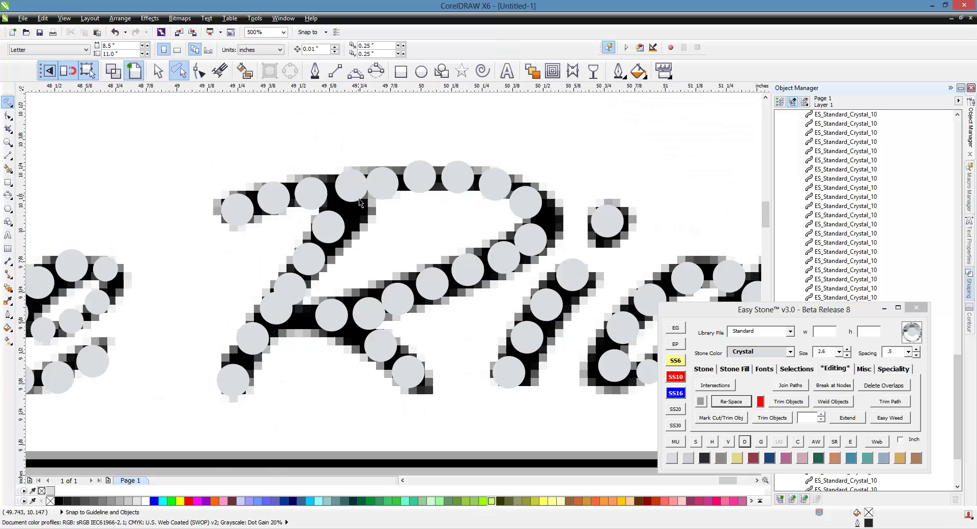
Step: Select the seven stones of the R's stem from the top junction to the foot and re-space them evenly
left_click(358, 196)
left_click(330, 233, "shift")
left_click(311, 269, "shift")
left_click(294, 296, "shift")
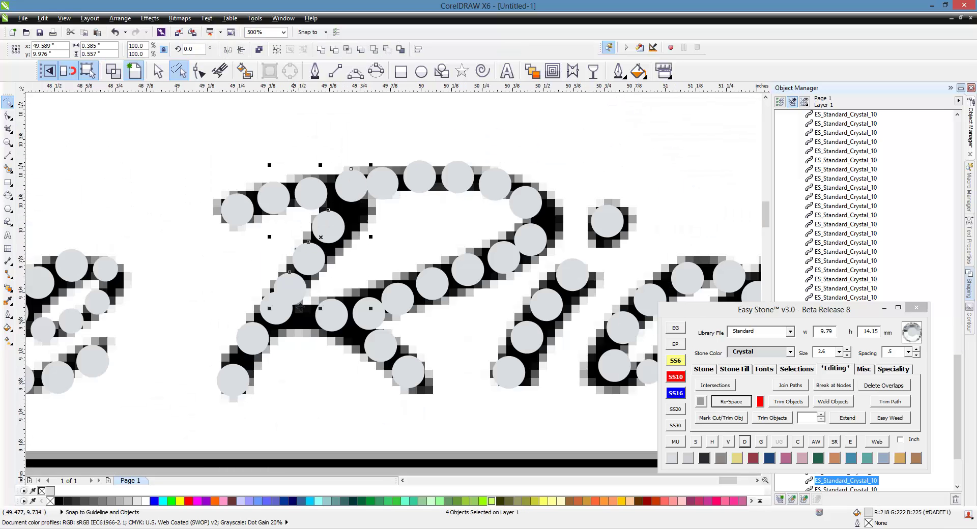
left_click(285, 316, "shift")
left_click(262, 345, "shift")
left_click(235, 381, "shift")
left_click(740, 403)
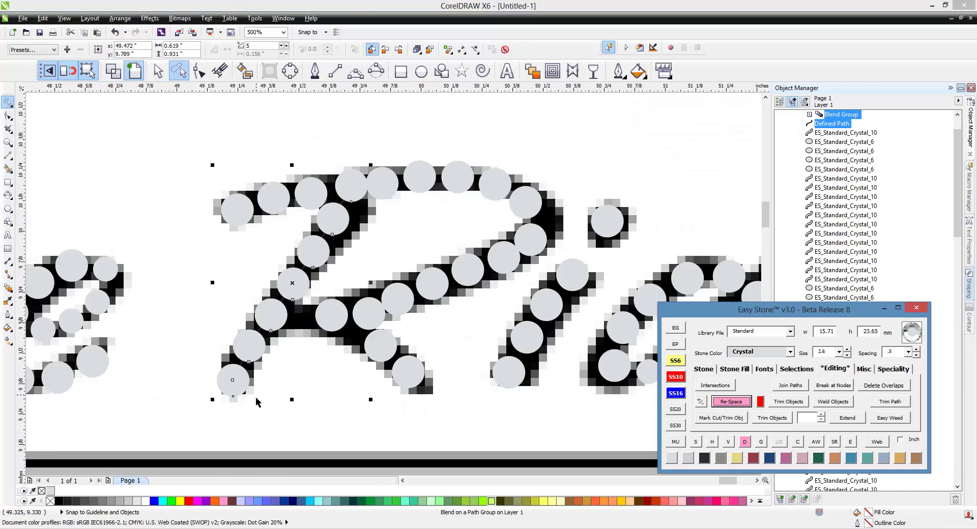
left_click(297, 186)
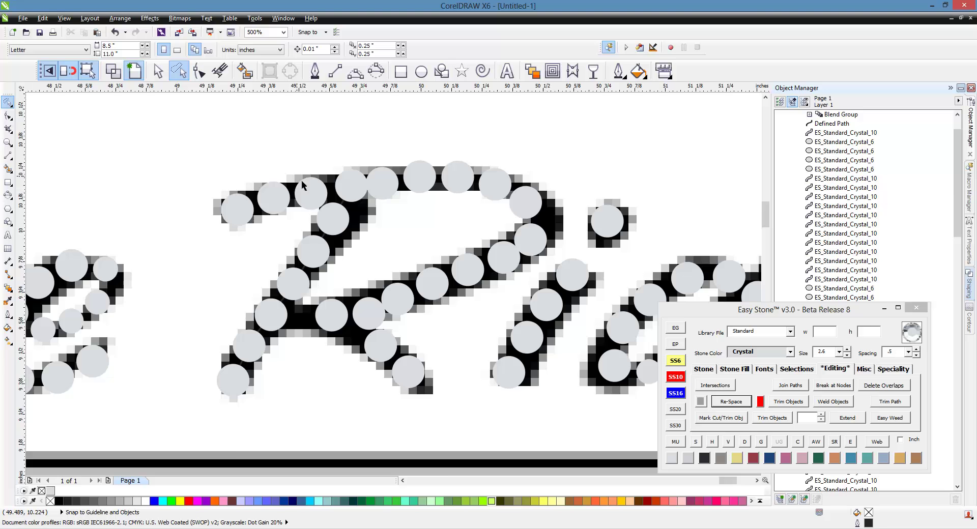
Step: Nudge the two stones of the R's top stroke just before the stem junction to centre them on the bitmap
scroll(301, 185, "up", 3)
left_click(187, 242)
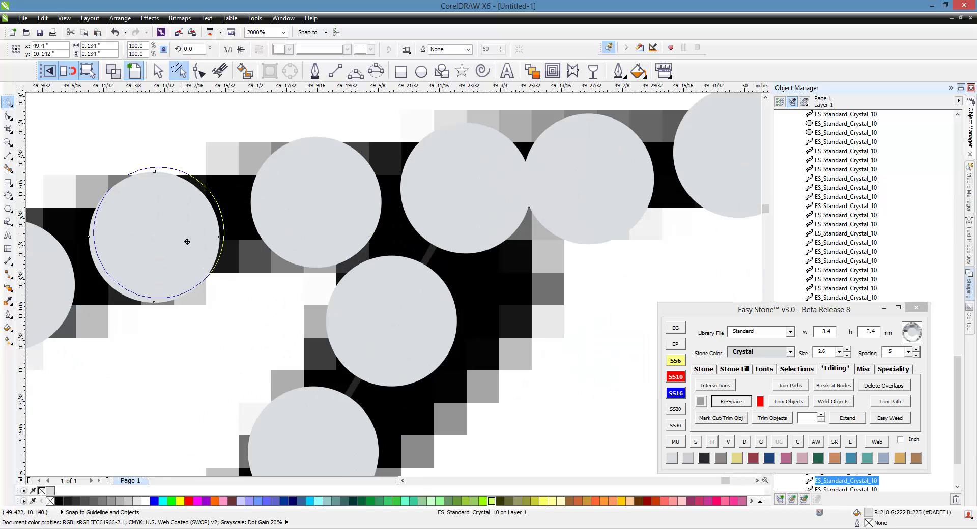
left_click_drag(187, 241, 186, 242)
left_click_drag(294, 225, 289, 223)
scroll(236, 219, "down", 1)
left_click(168, 290)
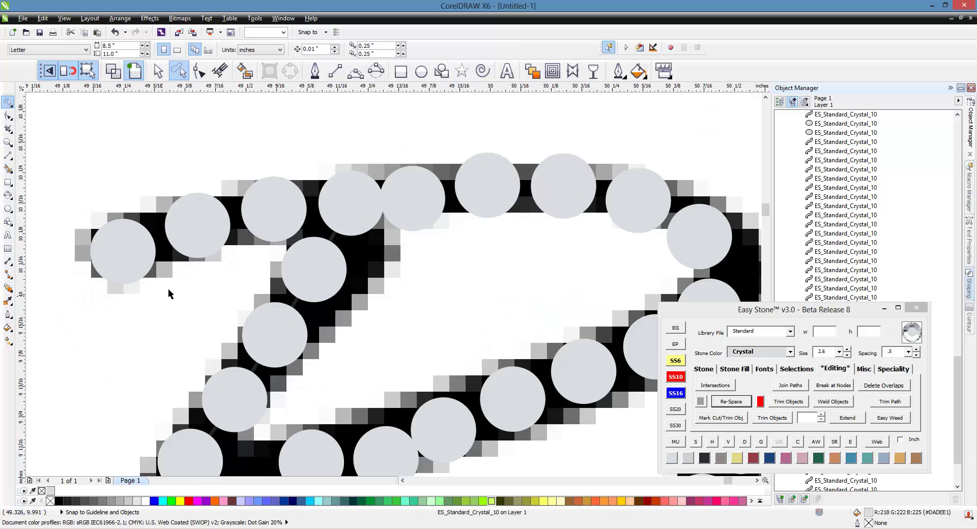
Step: Break the R's stem blend into separate stones and move the first bowl stone away from the top junction
scroll(244, 203, "down", 1)
scroll(323, 206, "up", 1)
left_click(227, 287)
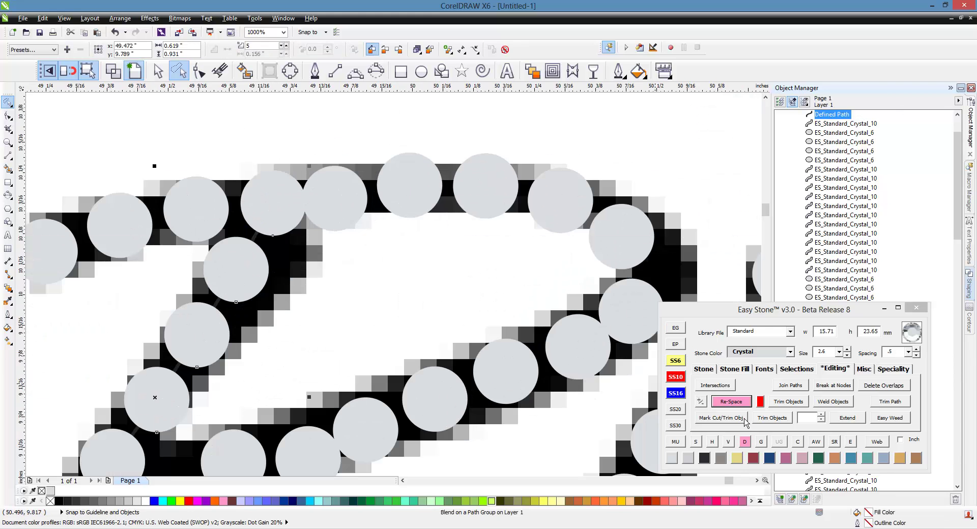
left_click(747, 445)
scroll(339, 190, "up", 1)
left_click_drag(347, 223, 362, 213)
scroll(253, 140, "down", 1)
scroll(253, 139, "down", 1)
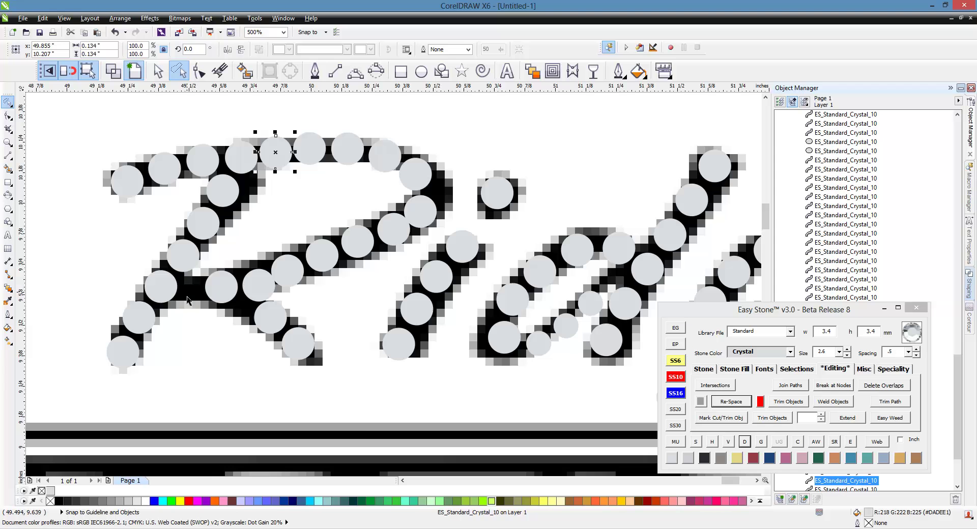
Step: Move the R's crossbar stone close to the stem and nudge the stone at the bowl and leg junction onto its stroke
scroll(189, 301, "up", 1)
left_click(254, 289)
left_click_drag(254, 290, 210, 289)
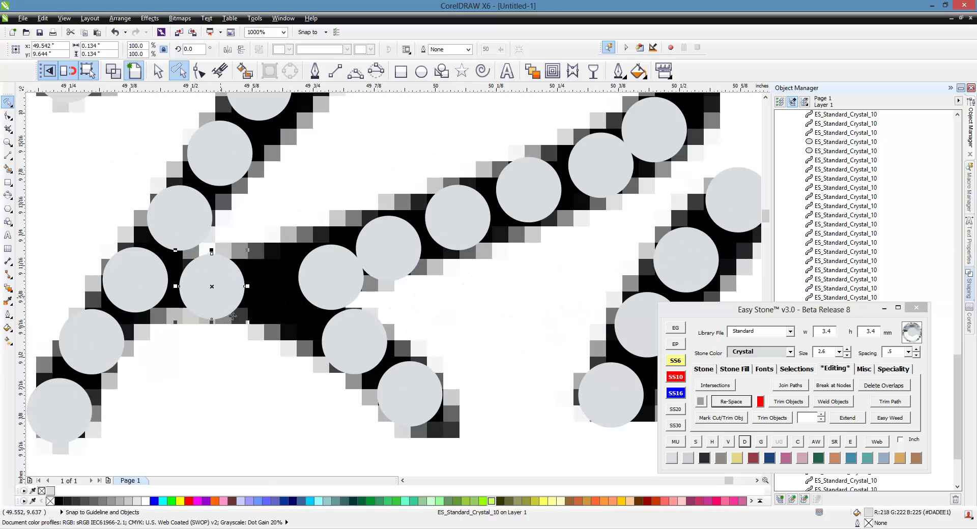
scroll(200, 323, "down", 1)
left_click(306, 178)
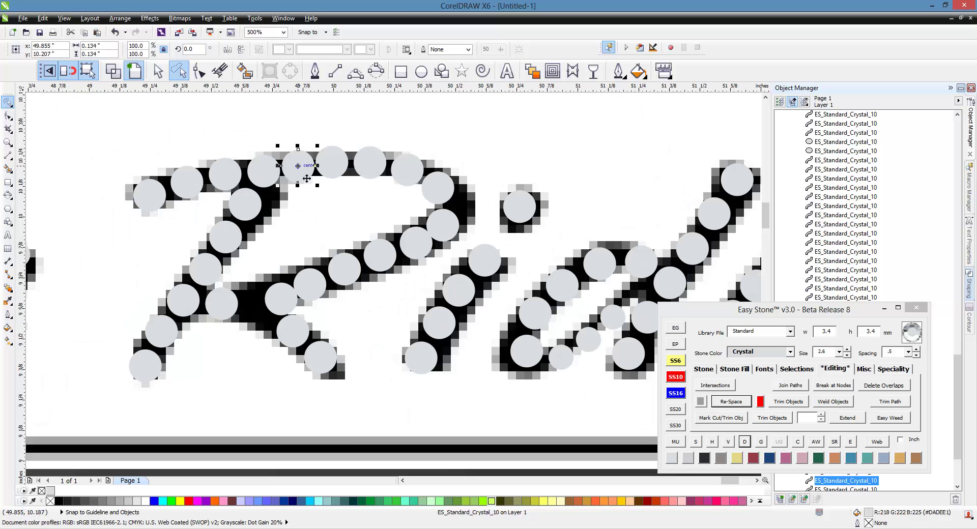
scroll(301, 293, "up", 1)
left_click_drag(276, 309, 264, 303)
scroll(264, 303, "down", 1)
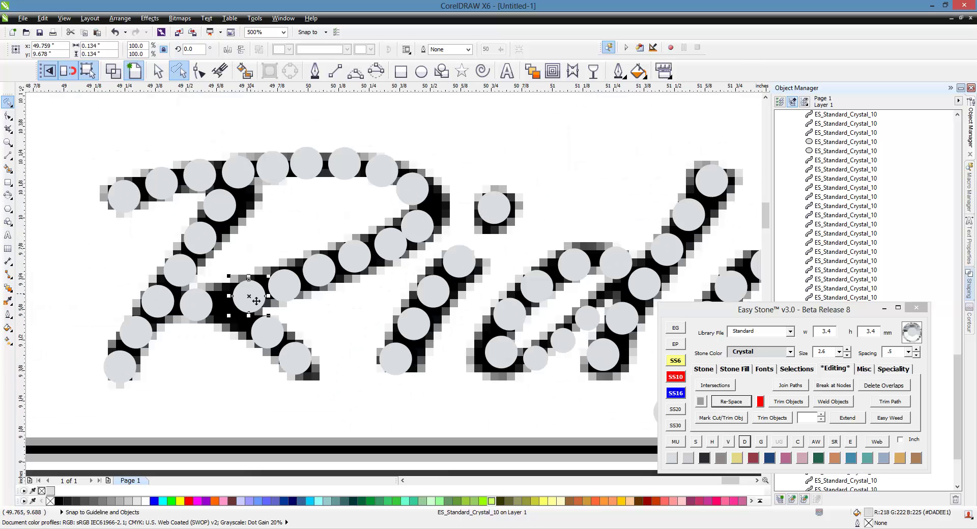
key("Escape")
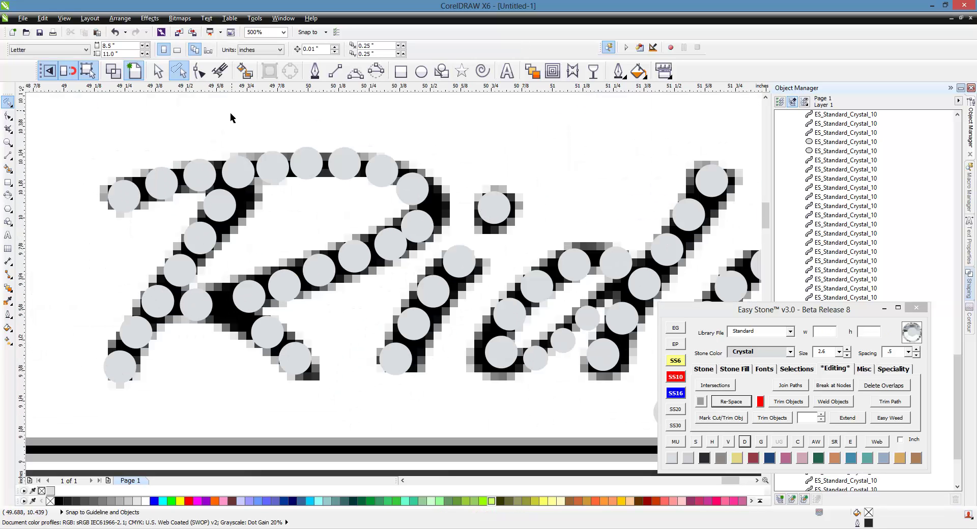
Step: Select the 13 stones of the R's bowl with the freehand pick tool, re-space them evenly and break the blend into separate stones
mouse_move(195, 128)
left_mouse_down()
mouse_move(367, 125)
mouse_move(469, 160)
mouse_move(461, 231)
mouse_move(445, 260)
mouse_move(252, 329)
mouse_move(189, 333)
mouse_move(172, 322)
mouse_move(190, 276)
mouse_move(238, 252)
mouse_move(257, 221)
mouse_move(222, 162)
left_mouse_up()
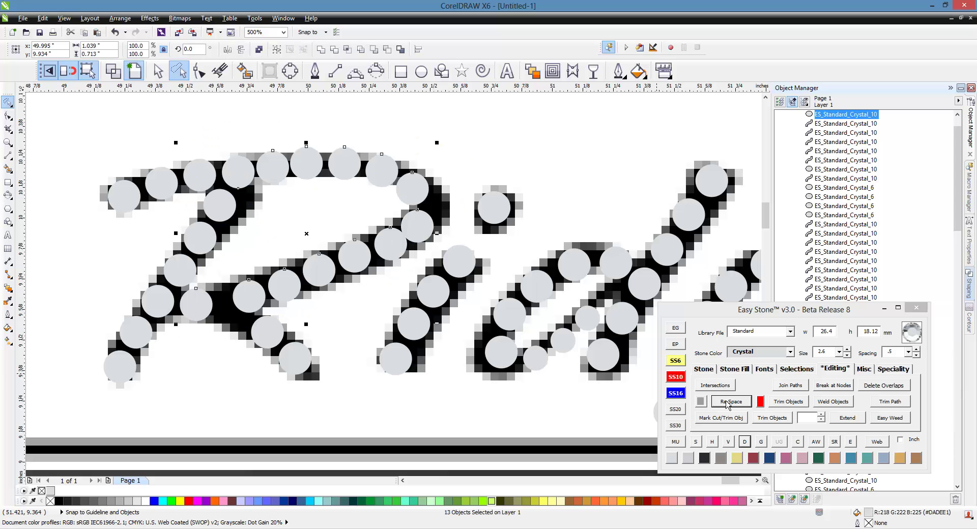
left_click(736, 405)
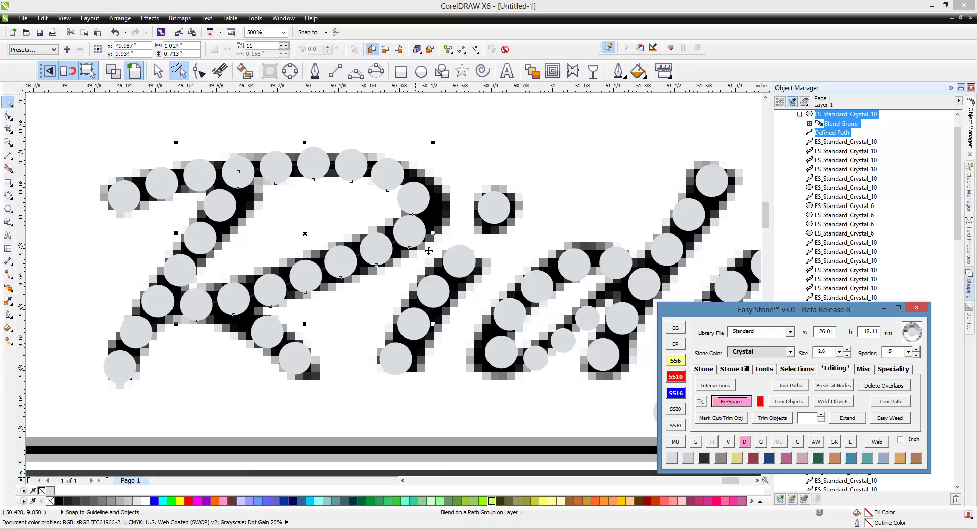
left_click(745, 442)
Step: Shift the two stones at the outer curve of the R's bowl outward onto the bitmap stroke
scroll(436, 203, "up", 2)
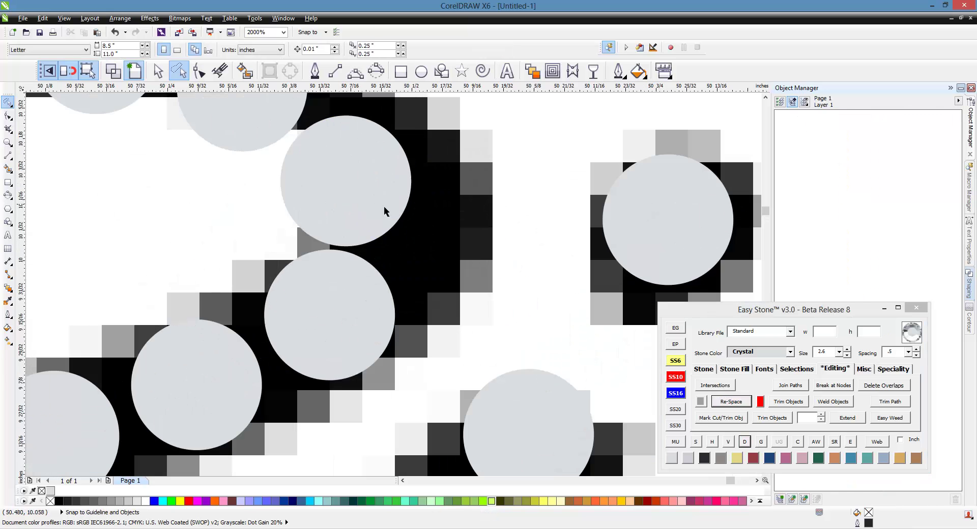
left_click_drag(384, 212, 405, 200)
left_click_drag(323, 277, 326, 280)
left_click(370, 212)
left_click(325, 317)
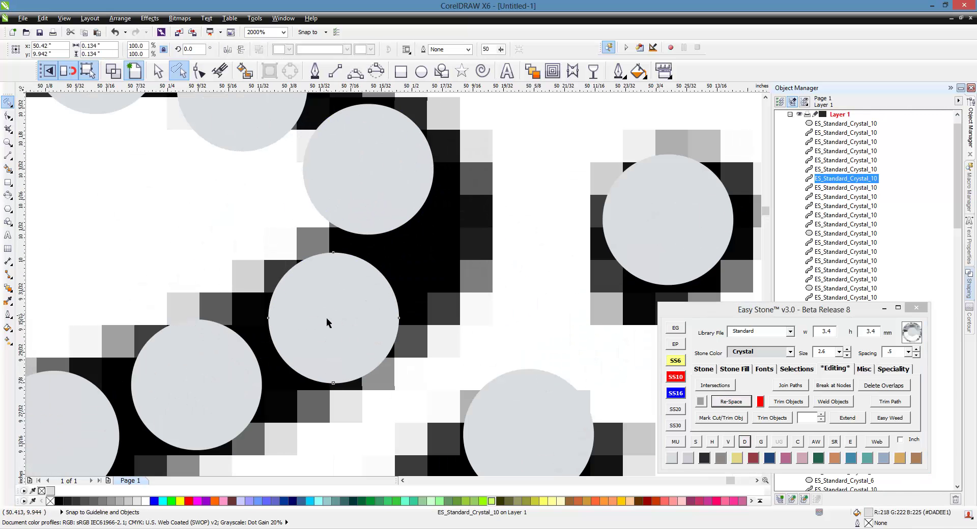
left_click(441, 226)
scroll(441, 225, "down", 2)
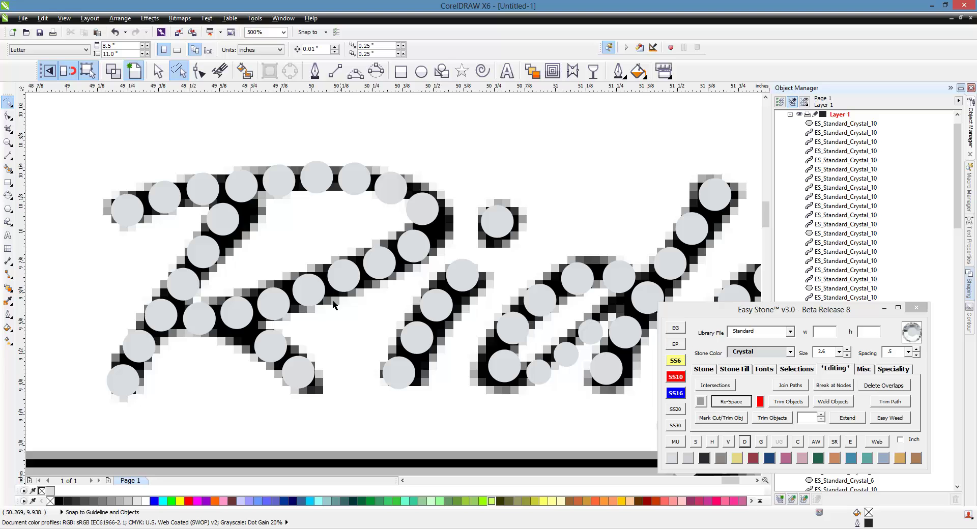
Step: Reposition the two stones of the R's diagonal leg and place a copied third stone at the leg's tip
scroll(296, 364, "up", 2)
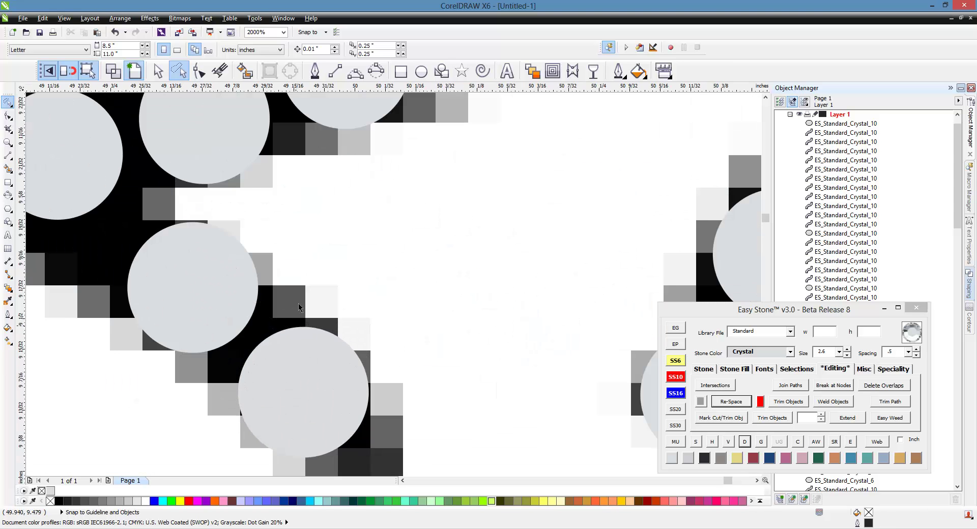
scroll(300, 294, "down", 1)
left_click_drag(264, 292, 250, 287)
left_click_drag(309, 338, 297, 330)
left_click_drag(299, 332, 354, 383)
right_click(354, 383)
left_click(367, 330)
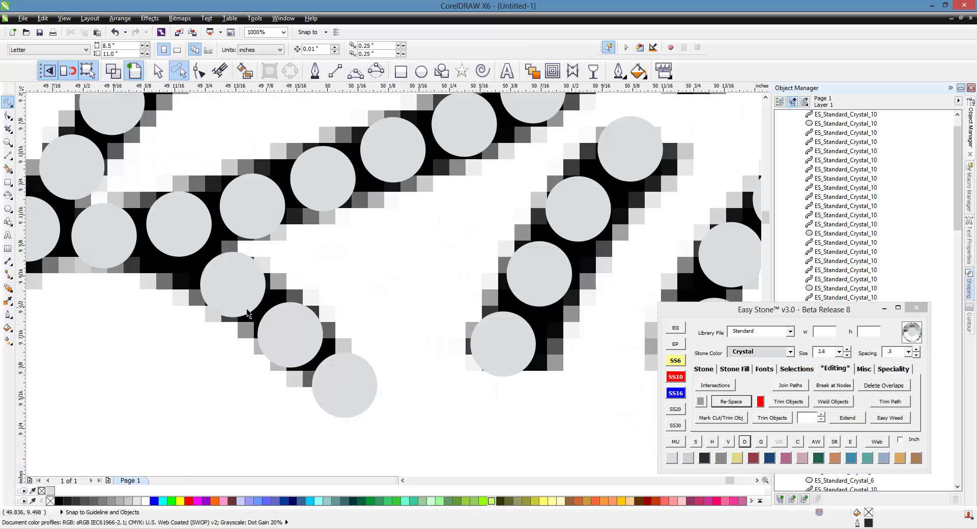
left_click_drag(238, 304, 236, 303)
left_click_drag(301, 332, 299, 332)
left_click(318, 296)
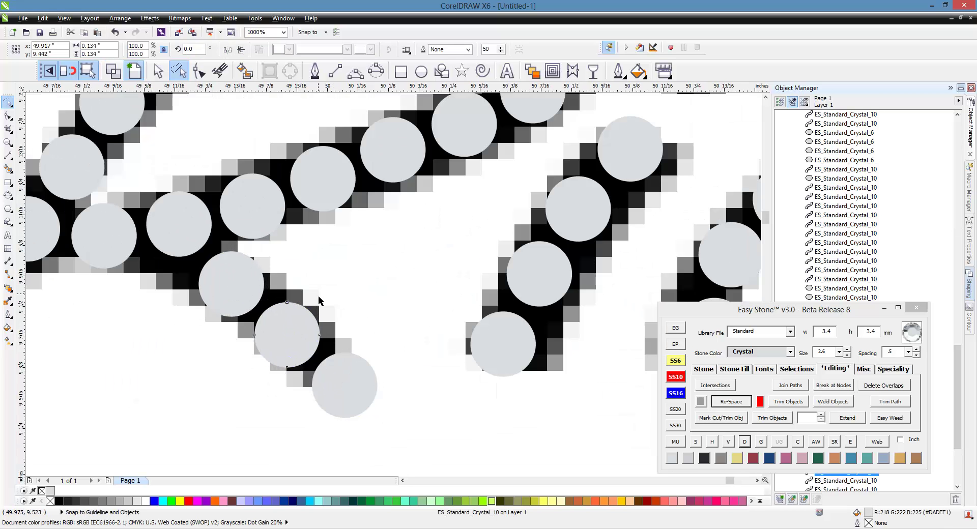
scroll(319, 300, "down", 2)
scroll(420, 228, "down", 1)
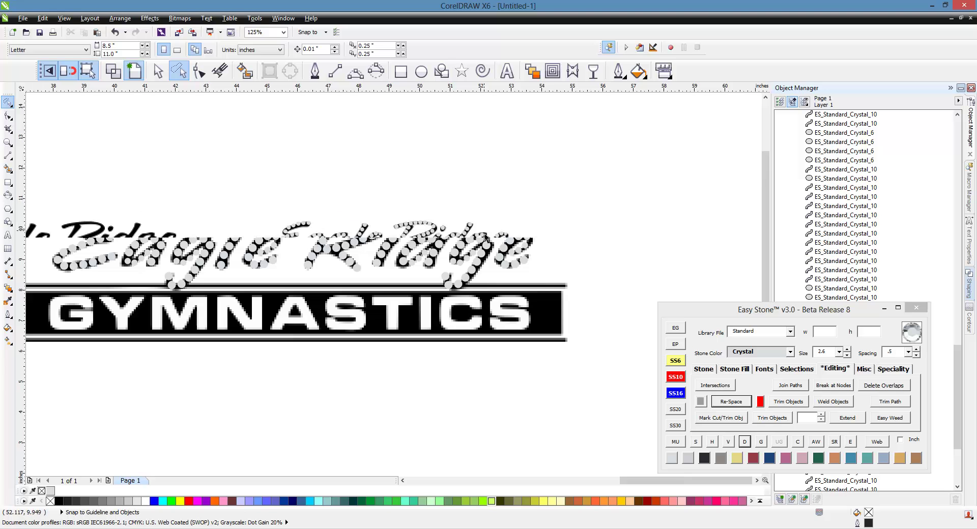
scroll(485, 237, "down", 2)
scroll(492, 246, "up", 1)
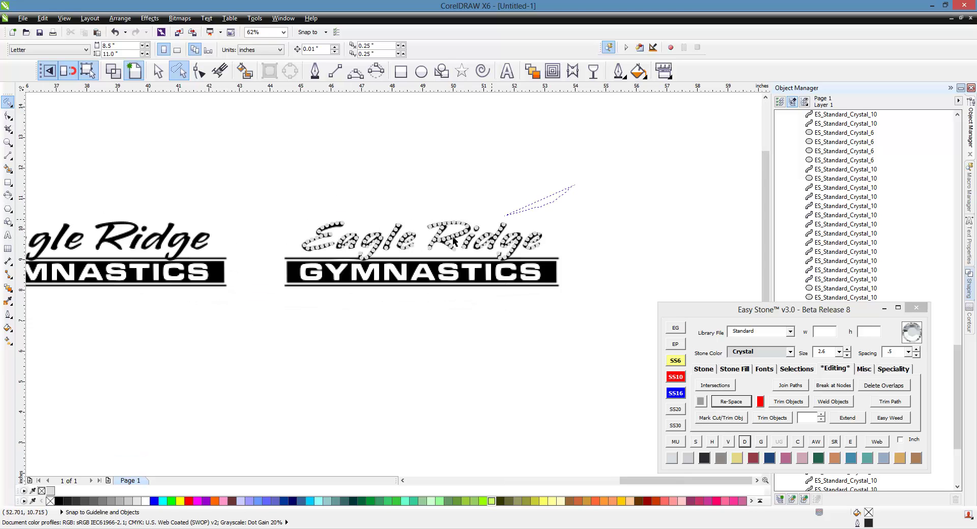
Step: Place a copy of all the Eagle Ridge script stones above the logo and preview it on a black weed box
left_click(158, 72)
left_click_drag(271, 163, 575, 273)
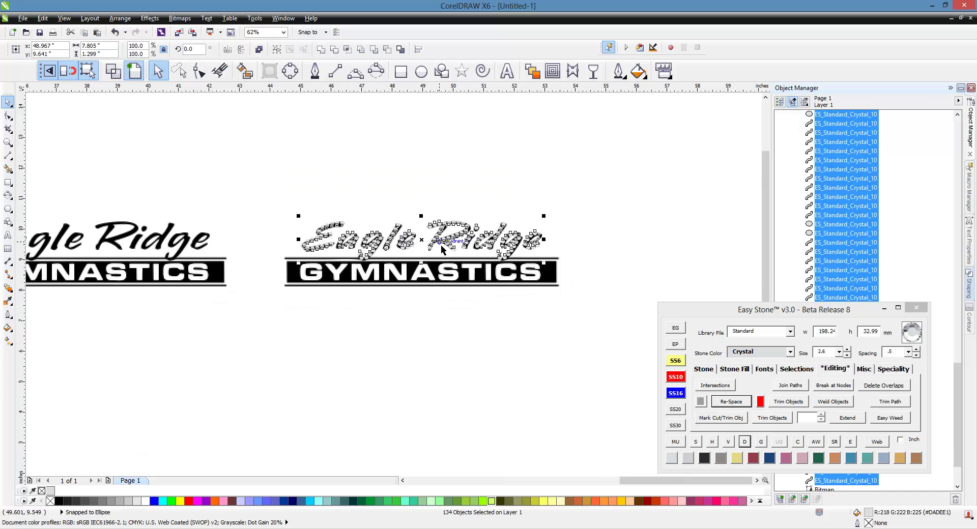
left_click_drag(441, 246, 633, 150)
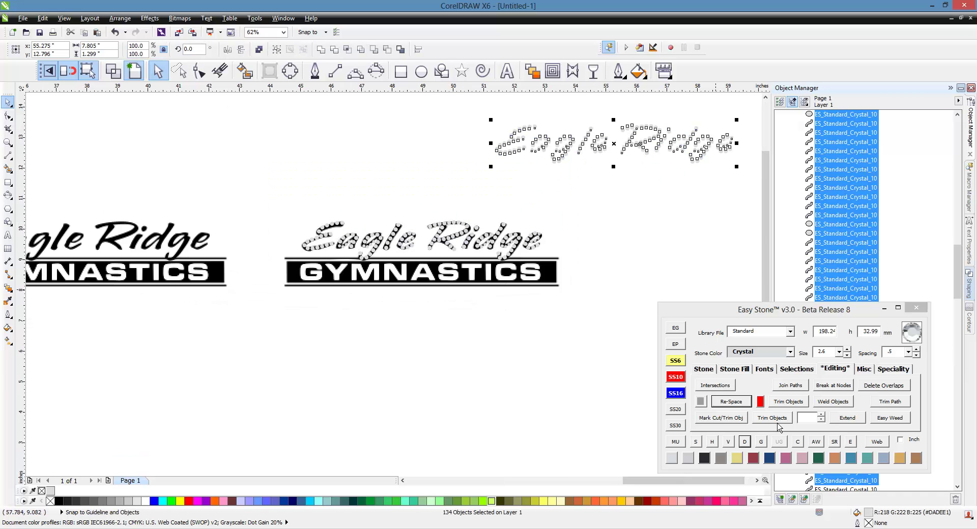
left_click(816, 443)
scroll(449, 282, "down", 2)
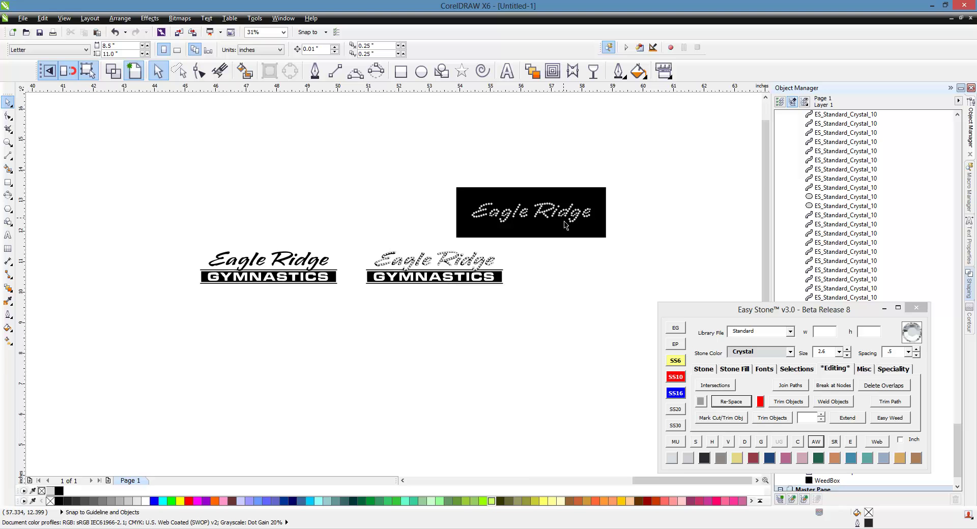
scroll(555, 229, "up", 2)
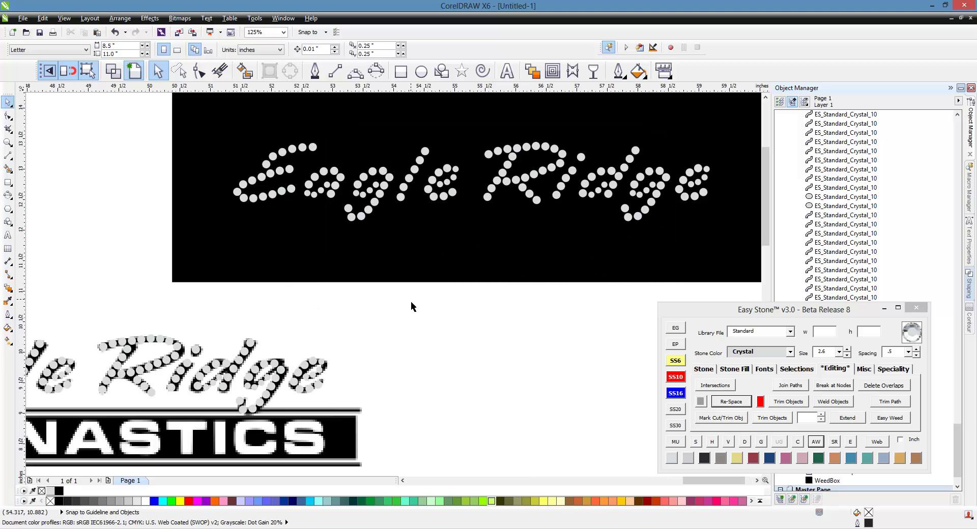
scroll(411, 301, "down", 1)
scroll(379, 320, "down", 1)
scroll(223, 355, "up", 1)
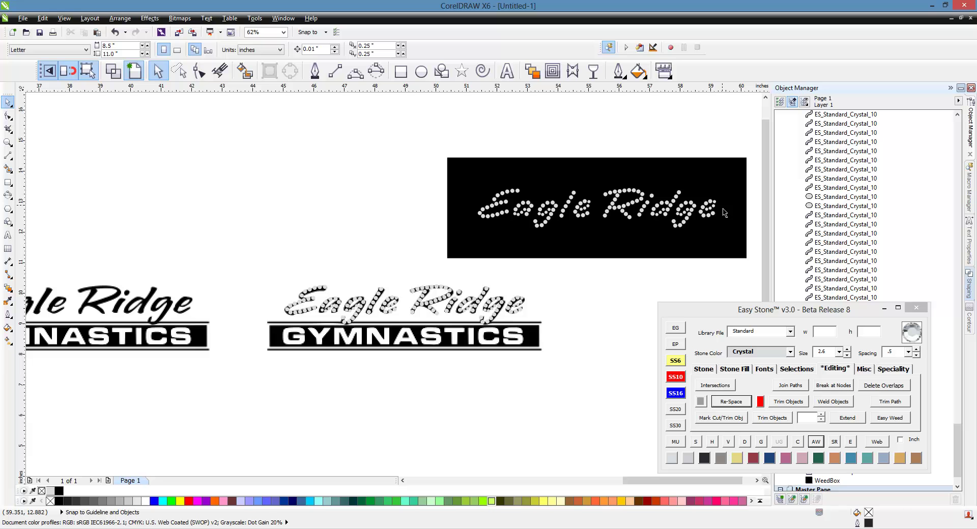
Step: Delete the copied script stones together with their black weed box
left_click_drag(400, 150, 753, 274)
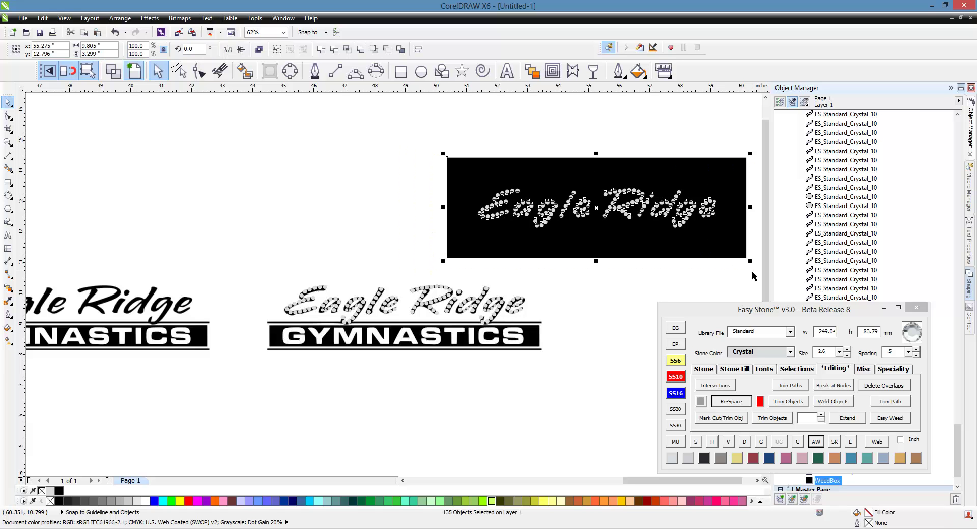
key("Delete")
Step: Drop a single SS6 crystal stone at the base of the T's stem in GYMNASTICS
scroll(450, 353, "up", 2)
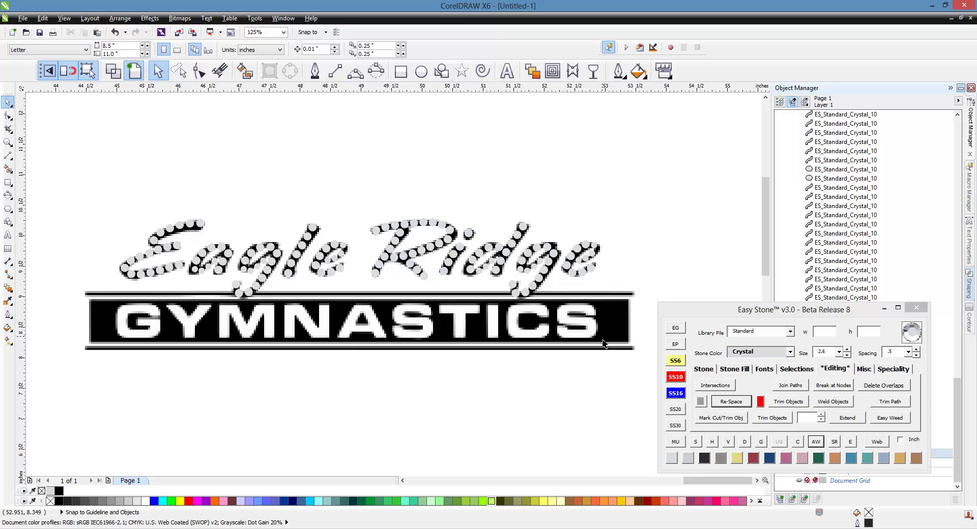
left_click(676, 361)
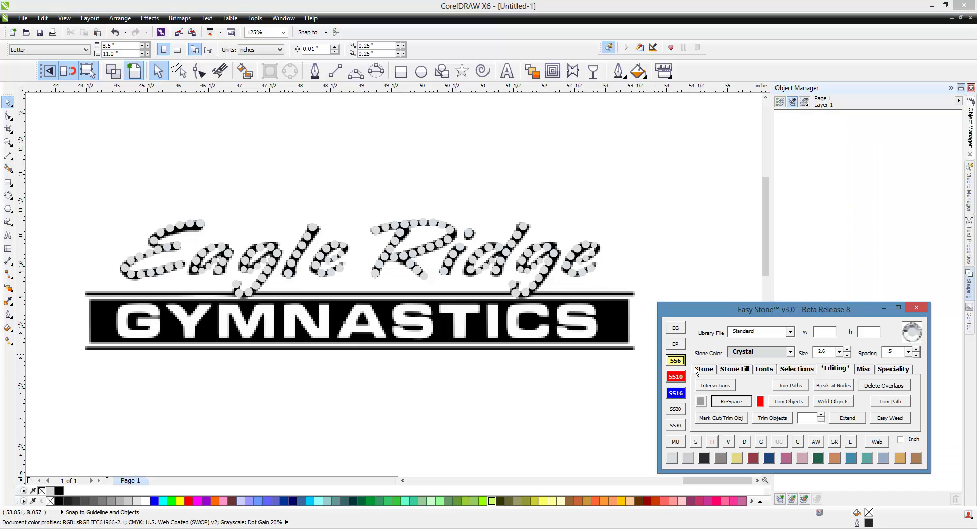
left_click(714, 373)
left_click(804, 387)
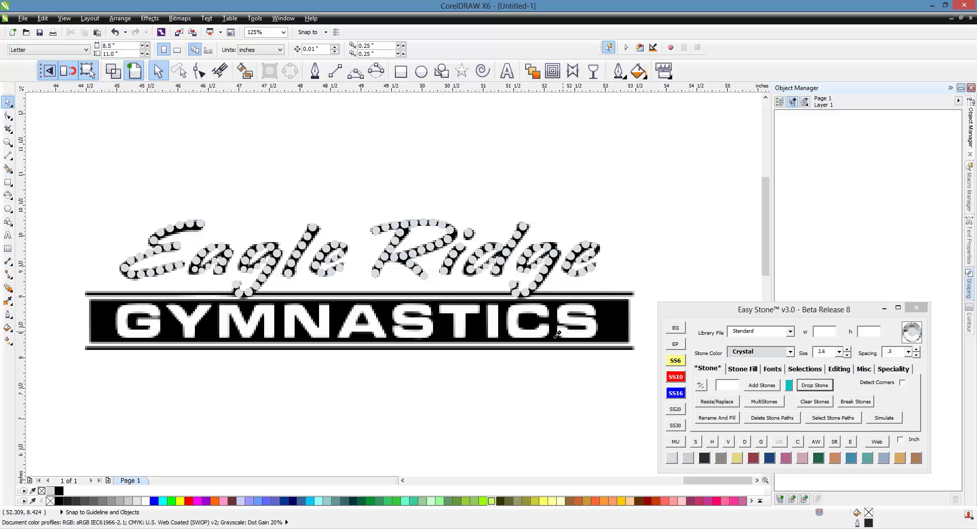
left_click(461, 340)
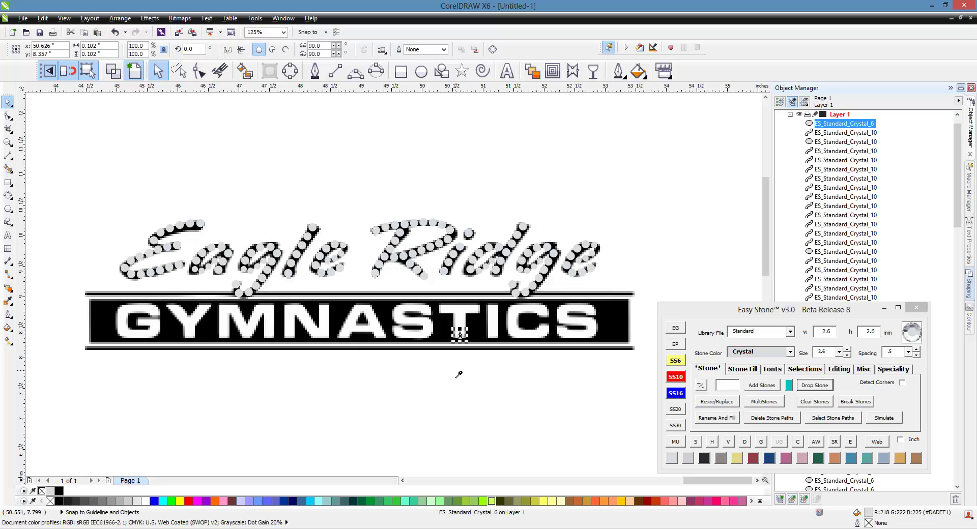
Step: Stack four copies of the SS6 stone upward at a 3.1 mm offset to fill the T's stem
scroll(459, 375, "up", 4)
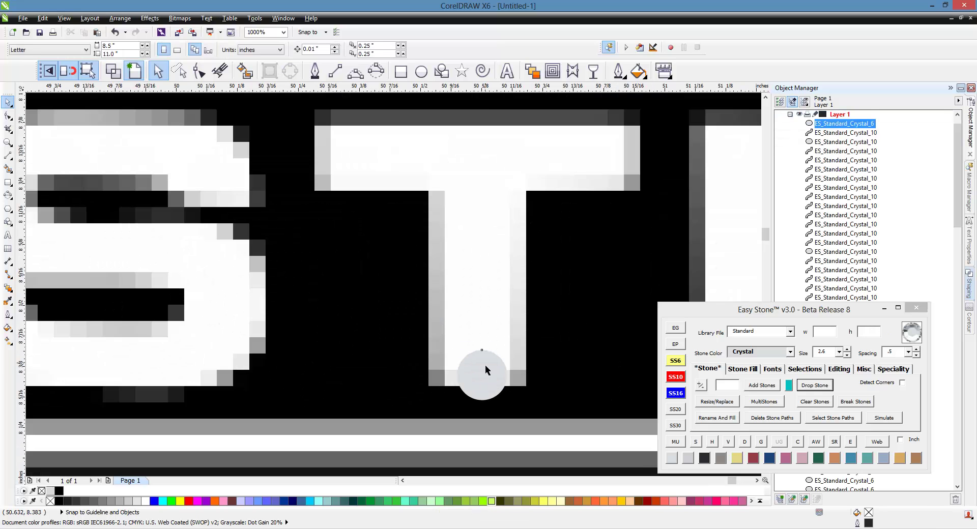
left_click(485, 365)
left_click(753, 371)
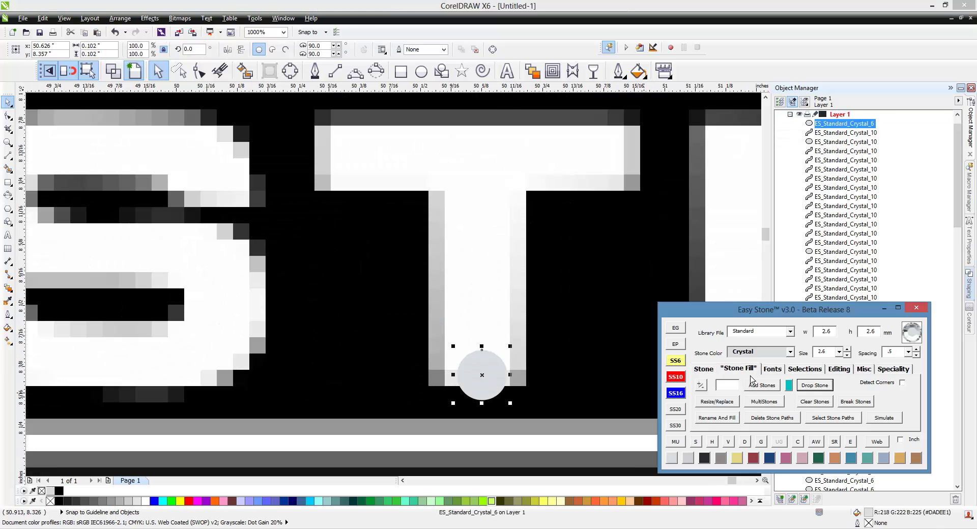
left_click(757, 401)
left_click(757, 401)
left_click(757, 401)
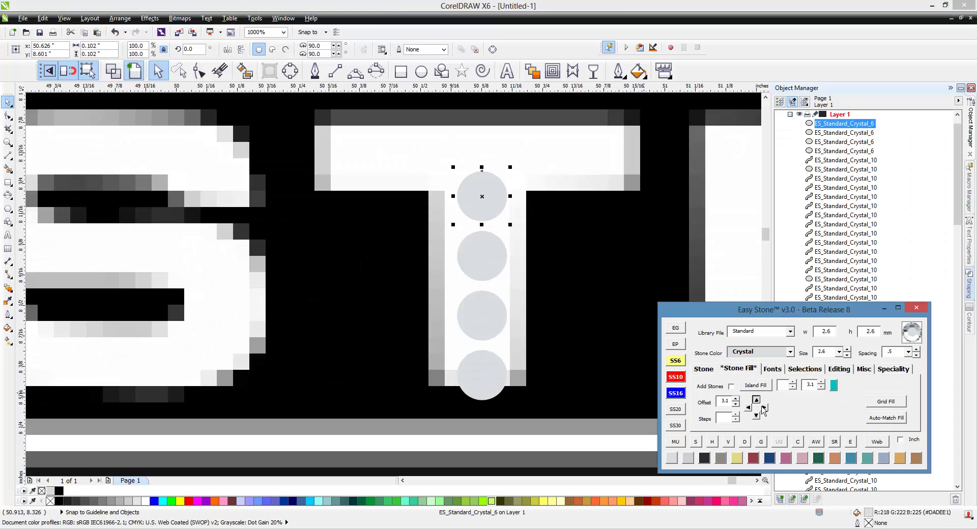
left_click(757, 401)
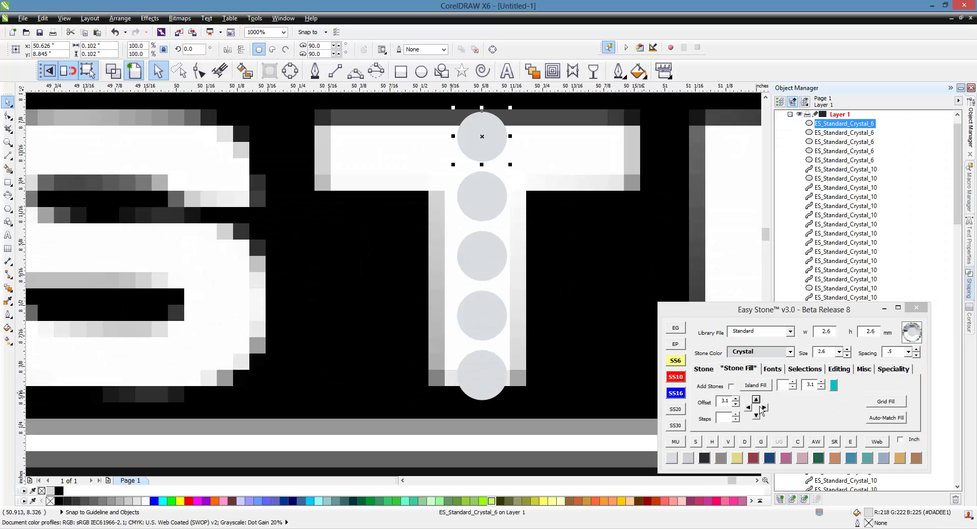
Step: Add two stones on each side of the stem's top stone at the 3.1 mm offset to form the T's crossbar
left_click(748, 407)
left_click(748, 407)
left_click(506, 159)
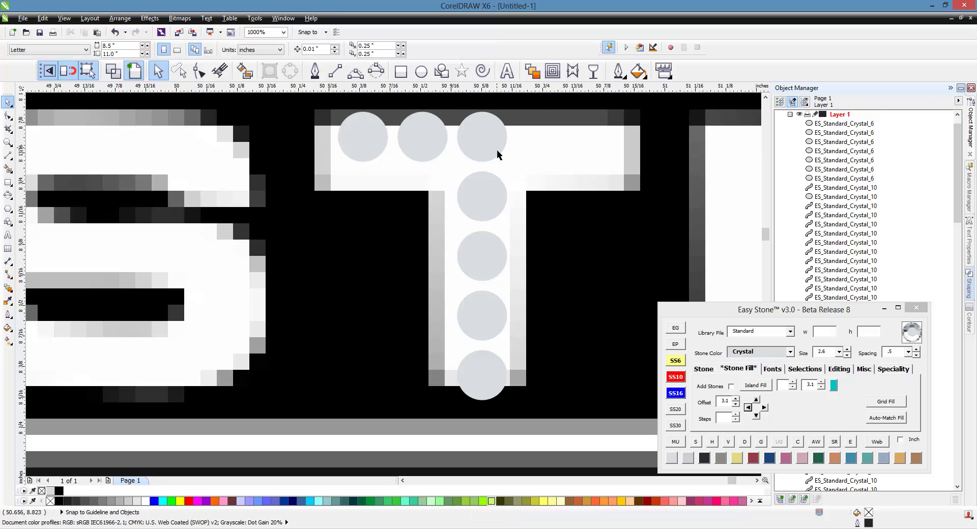
left_click(497, 153)
left_click(765, 408)
left_click(764, 408)
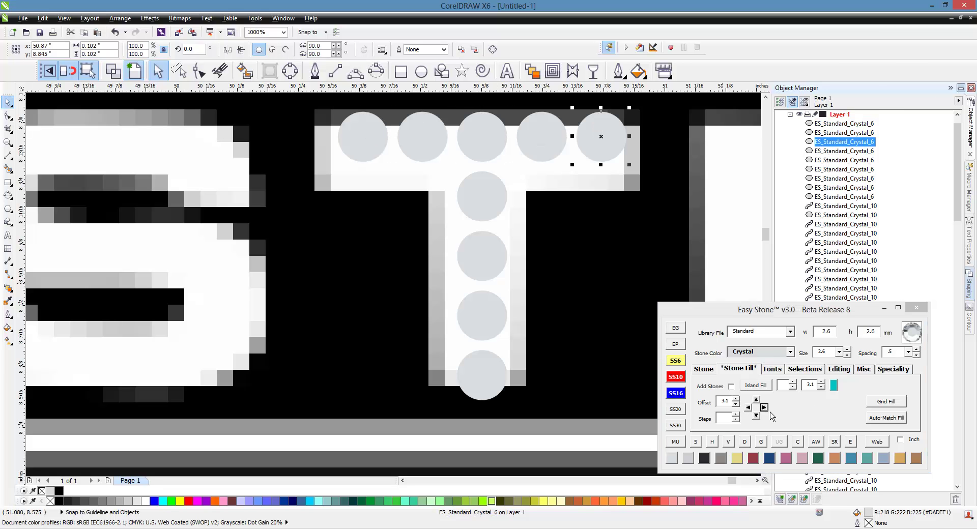
left_click(423, 231)
Step: Select the five stones of the T's stem and place a copy of the column on the letter I
scroll(263, 234, "down", 2)
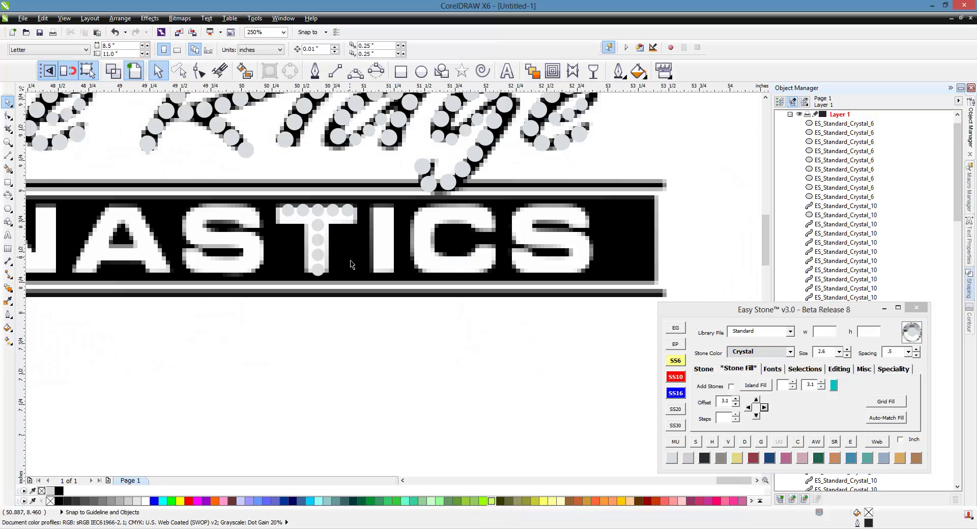
scroll(336, 242, "up", 1)
left_click_drag(287, 190, 329, 326)
left_click_drag(298, 244, 415, 256)
right_click(415, 256)
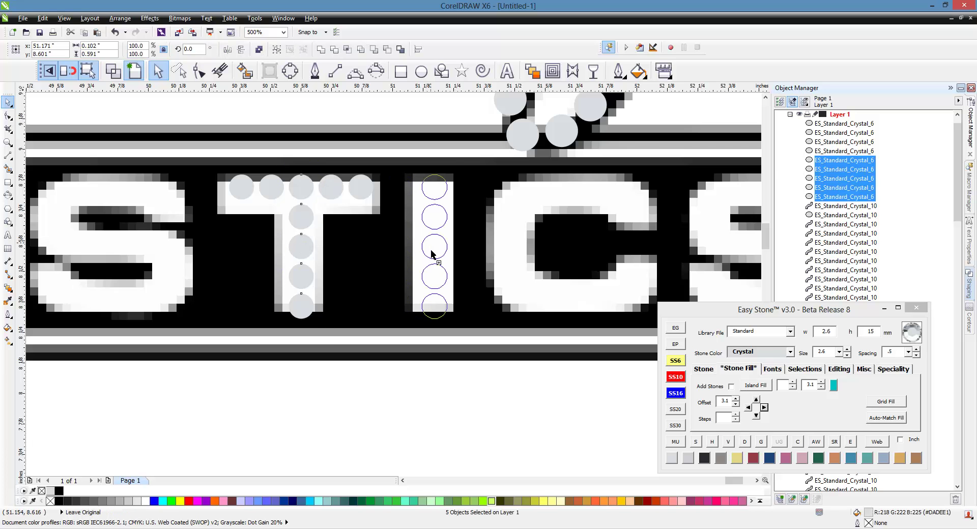
Step: Place a copy of the I's five-stone column on the M's left stem
scroll(511, 311, "down", 4)
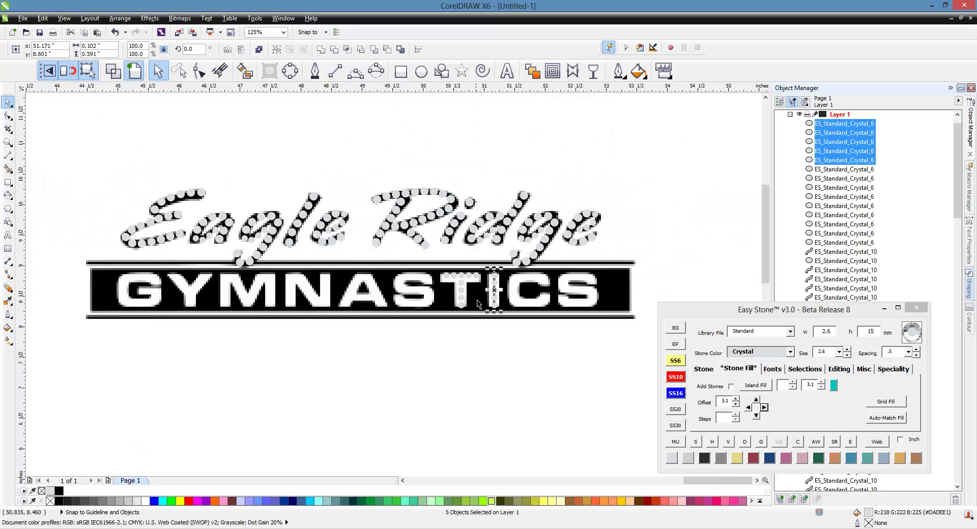
left_click_drag(494, 304, 226, 305)
scroll(238, 306, "up", 2)
left_click(250, 313)
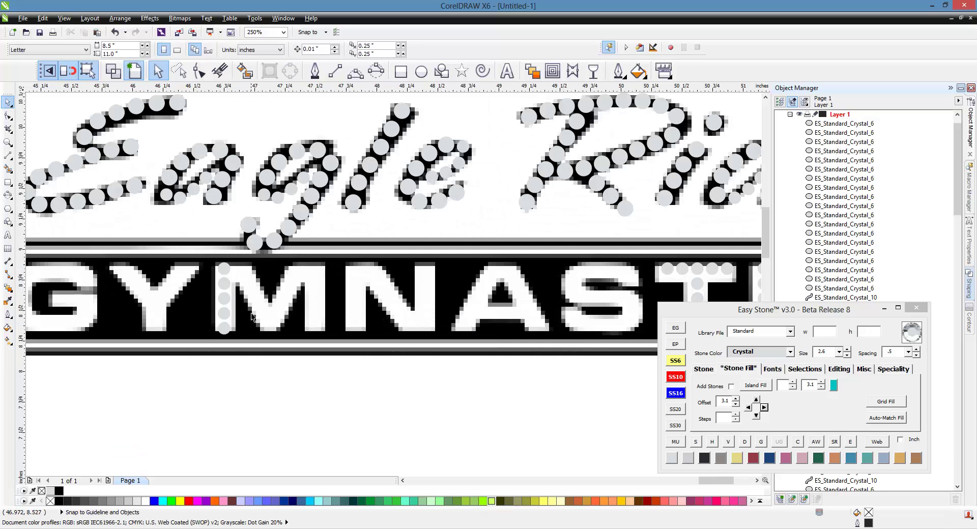
Step: Copy the stem's bottom stone to the M's lower vertex and offset a copy of its top stone 3.1 mm to the right
scroll(249, 315, "up", 1)
left_click_drag(205, 347, 296, 351)
key("Tab")
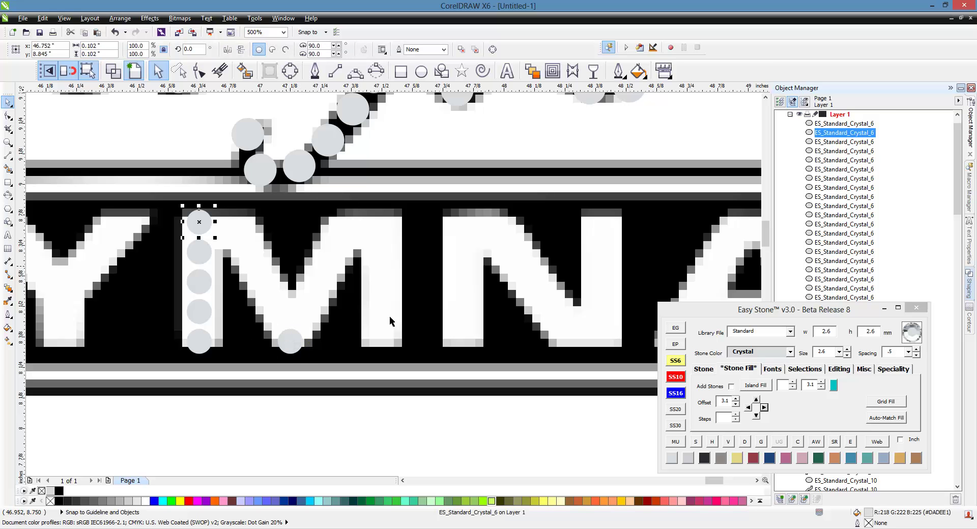
left_click(765, 408)
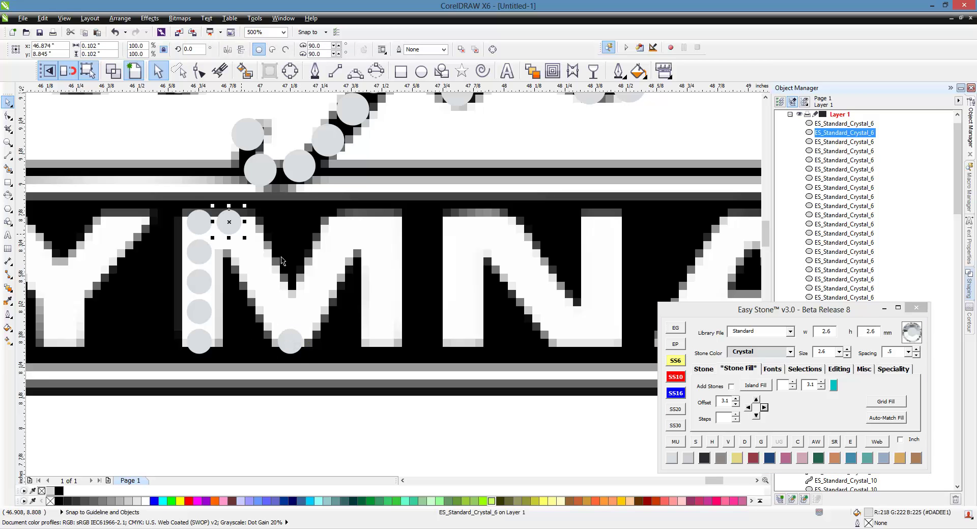
Step: Add stones between the M's offset top stone and its vertex stone to form the left diagonal
left_click(292, 344, "shift")
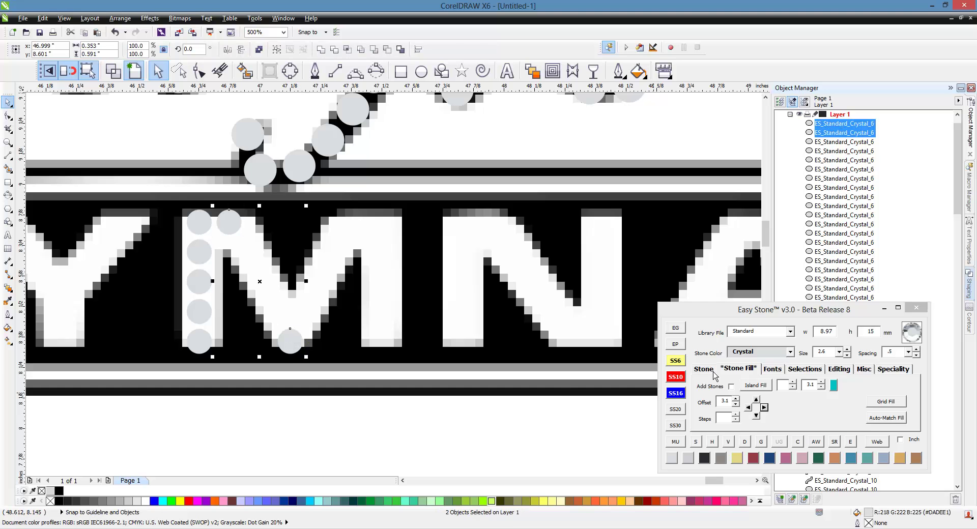
left_click(707, 369)
left_click(762, 386)
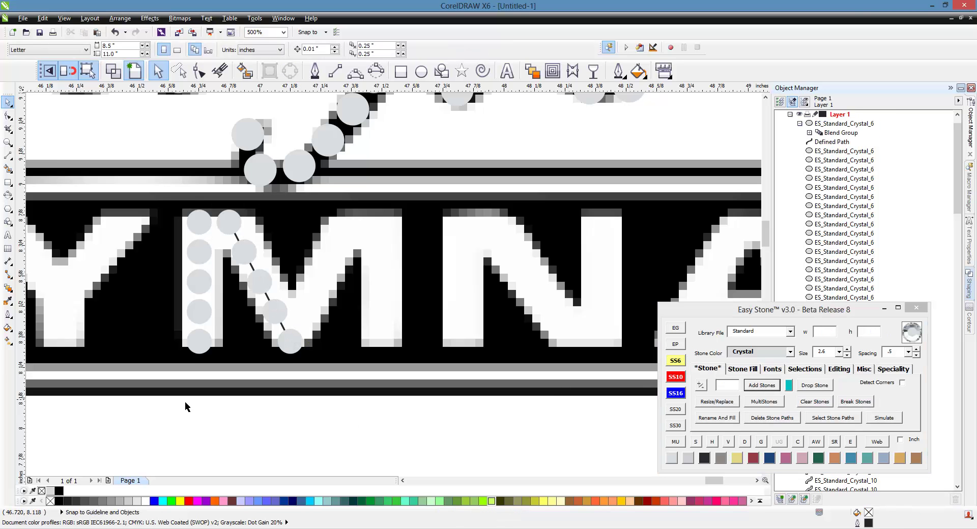
Step: Increase the M's left diagonal to six stones and break the blend into separate stones
left_click(259, 289)
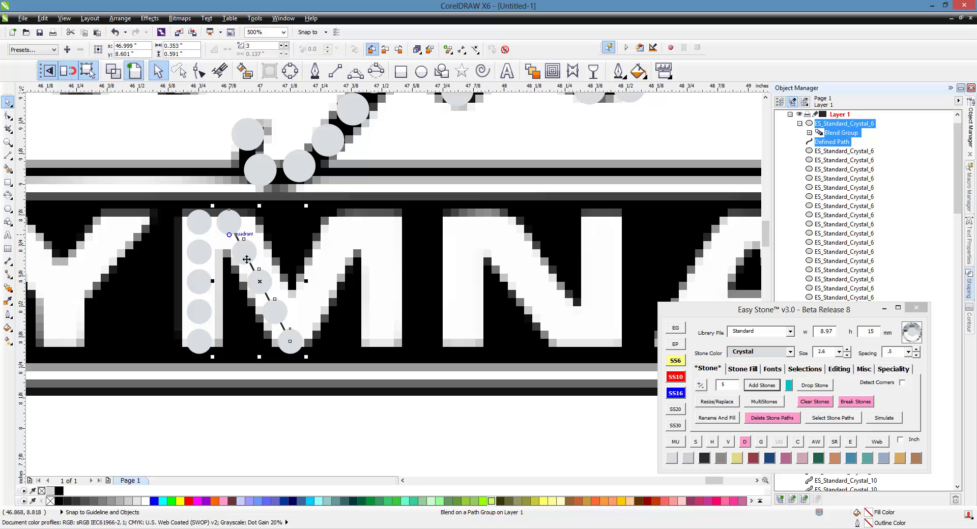
left_click(712, 399)
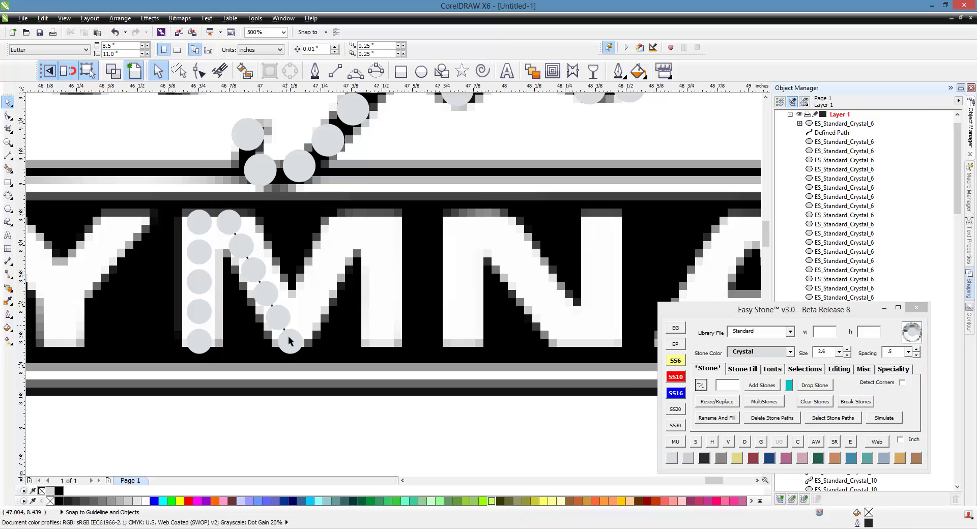
left_click(265, 299)
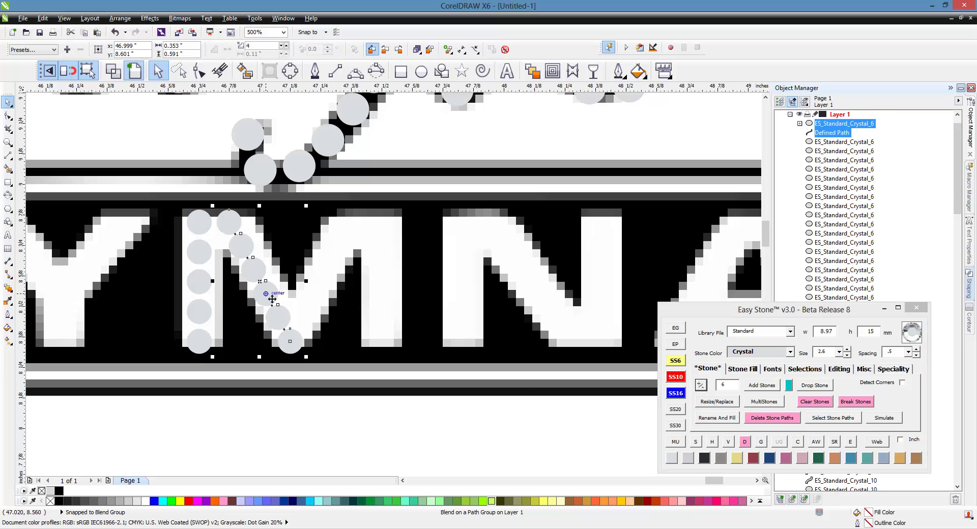
left_click(749, 443)
Step: Mirror a copy of the M's 11 left-half stones to the right and align it on the shared vertex stone
left_click_drag(181, 365, 344, 204)
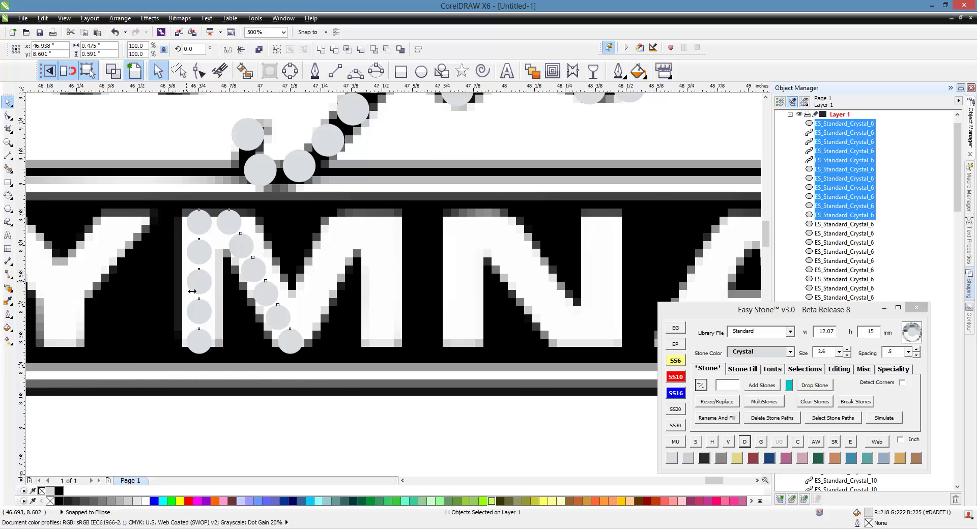
left_click_drag(183, 281, 306, 319)
right_click(306, 320)
scroll(301, 321, "up", 1)
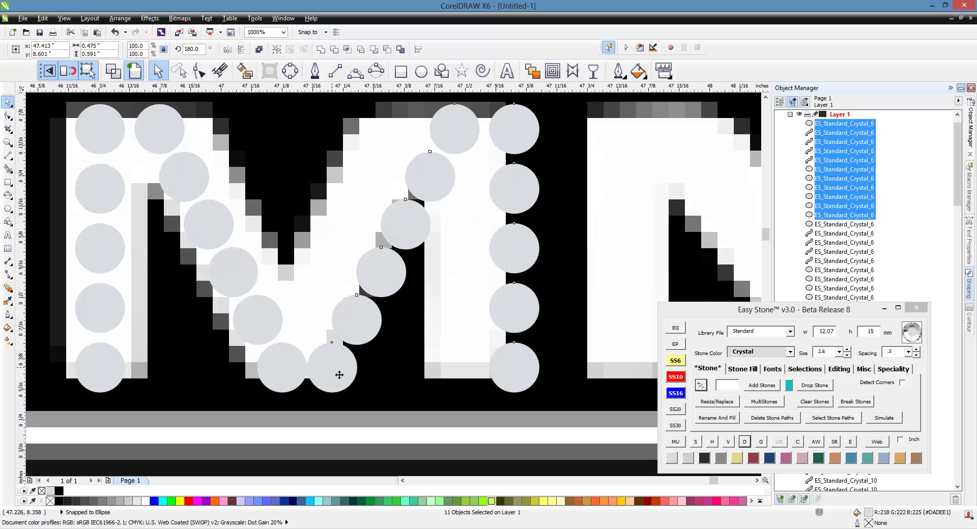
left_click_drag(338, 374, 292, 375)
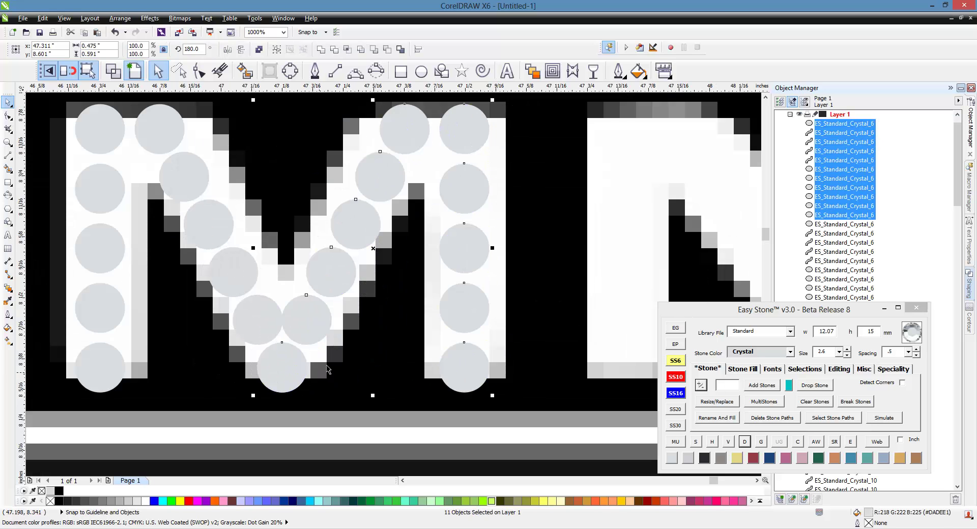
scroll(327, 370, "down", 2)
key("Escape")
Step: Select the five stones of the M's left stem and place a copy of the column on the N's left stem
scroll(294, 307, "up", 4)
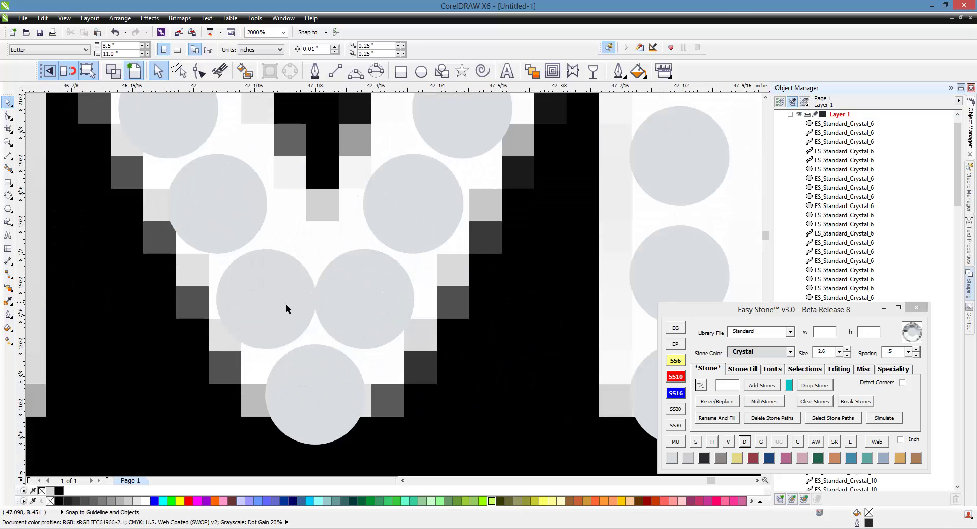
scroll(349, 306, "down", 1)
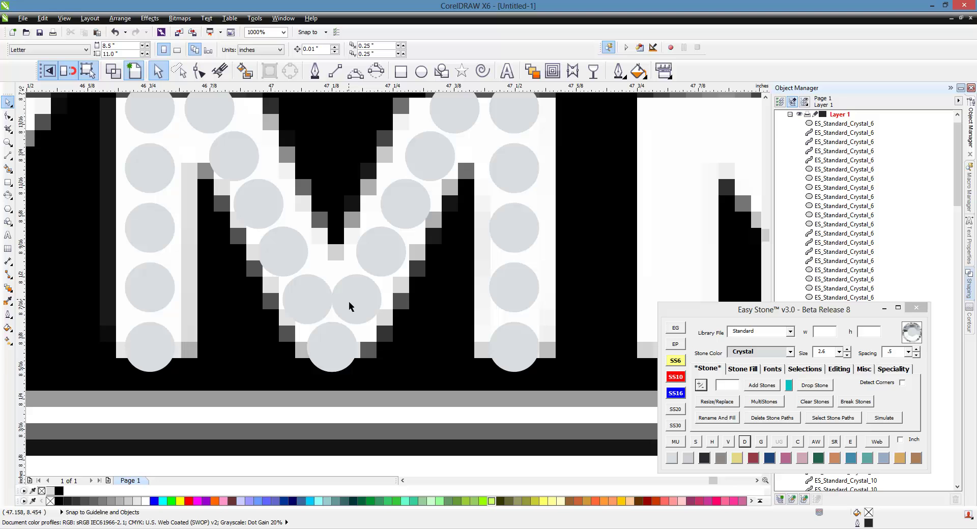
scroll(350, 301, "down", 1)
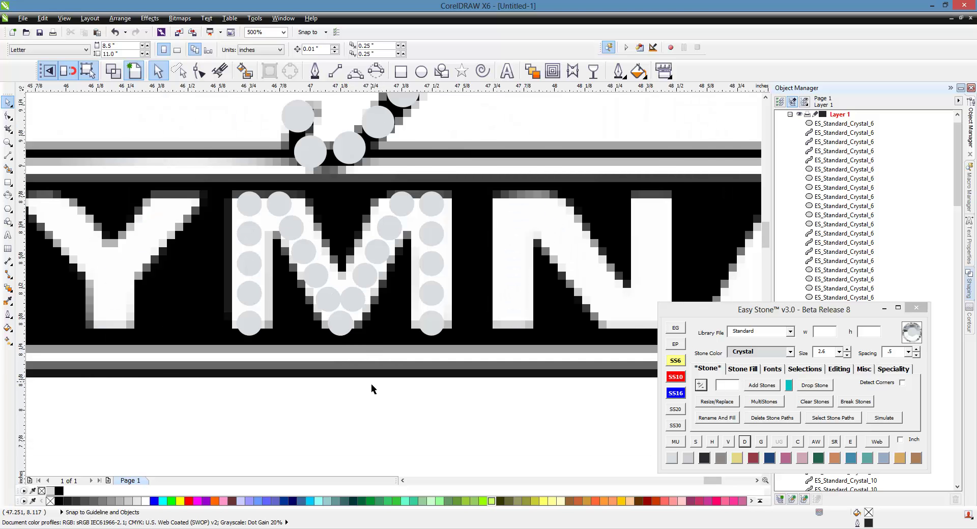
scroll(372, 386, "down", 1)
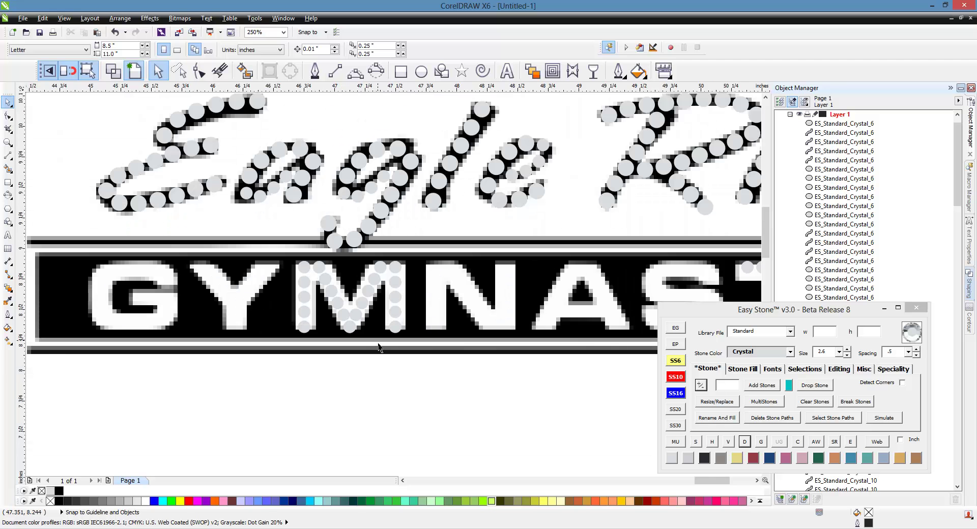
left_click_drag(294, 260, 318, 347)
left_click_drag(312, 310, 438, 312)
scroll(482, 265, "up", 1)
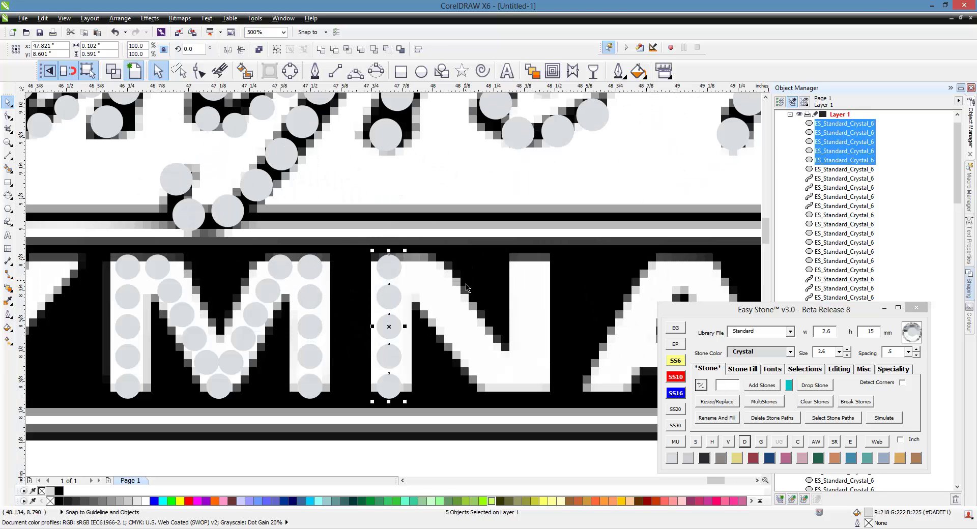
Step: Create a copy of the N's top-left stone offset 3.1 mm to the right
key("Escape")
left_click(392, 273)
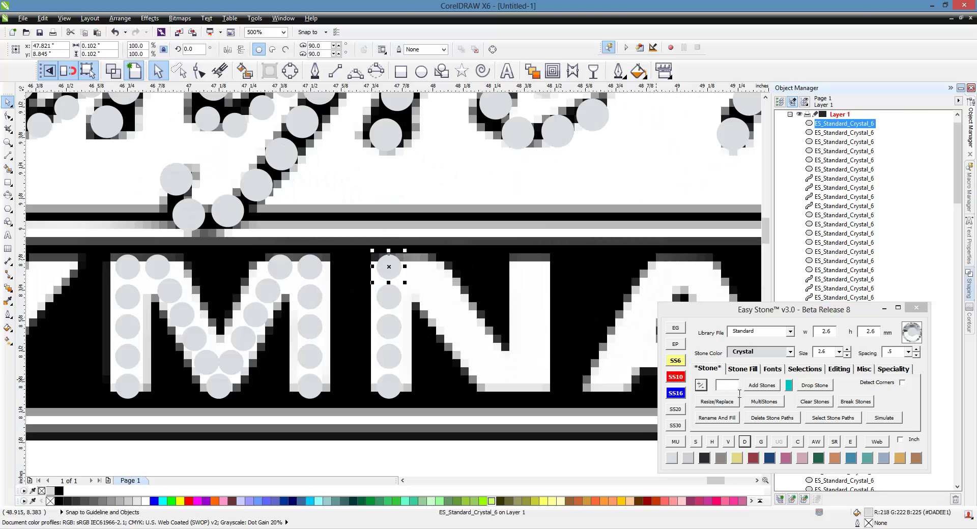
left_click(743, 370)
left_click(764, 407)
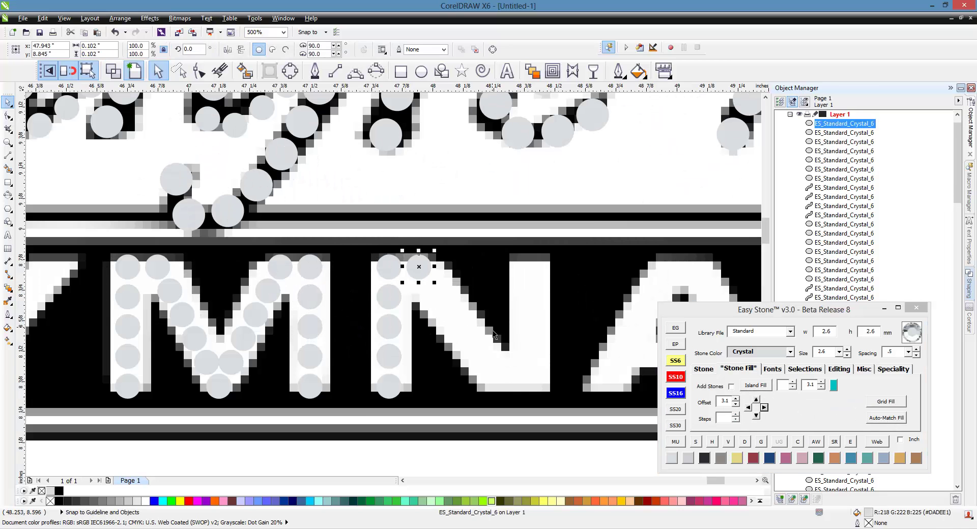
Step: Place a copy of the N's six stones on the right stem, flipped horizontally and vertically
left_click_drag(476, 241, 363, 407)
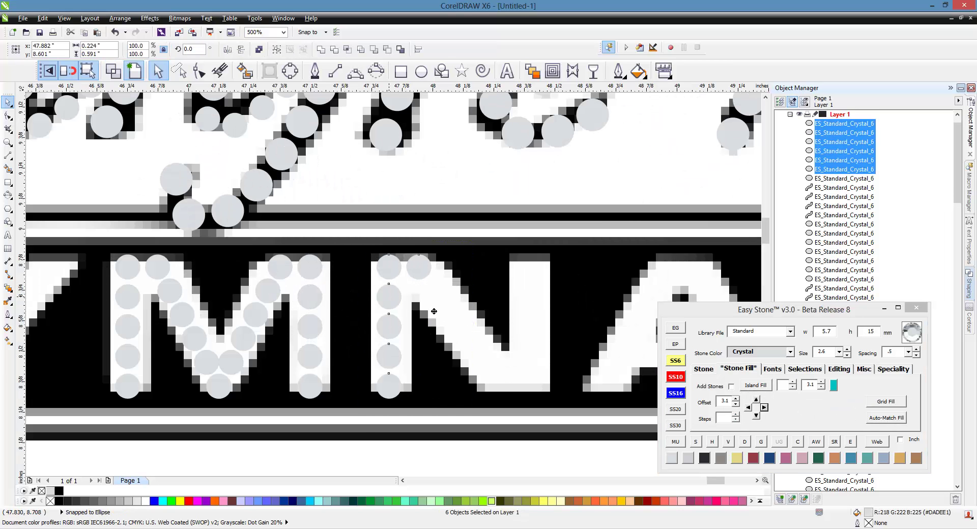
left_click_drag(435, 311, 576, 311)
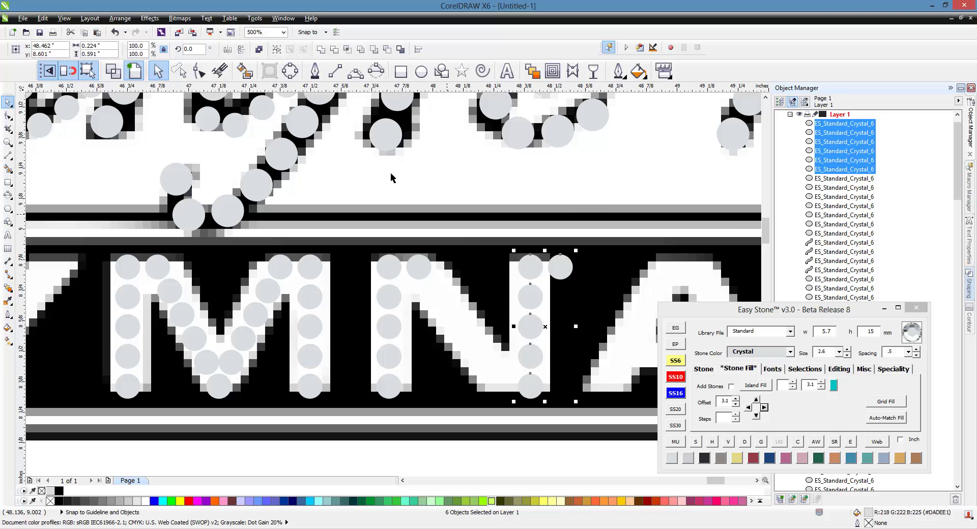
left_click(241, 50)
left_click(228, 49)
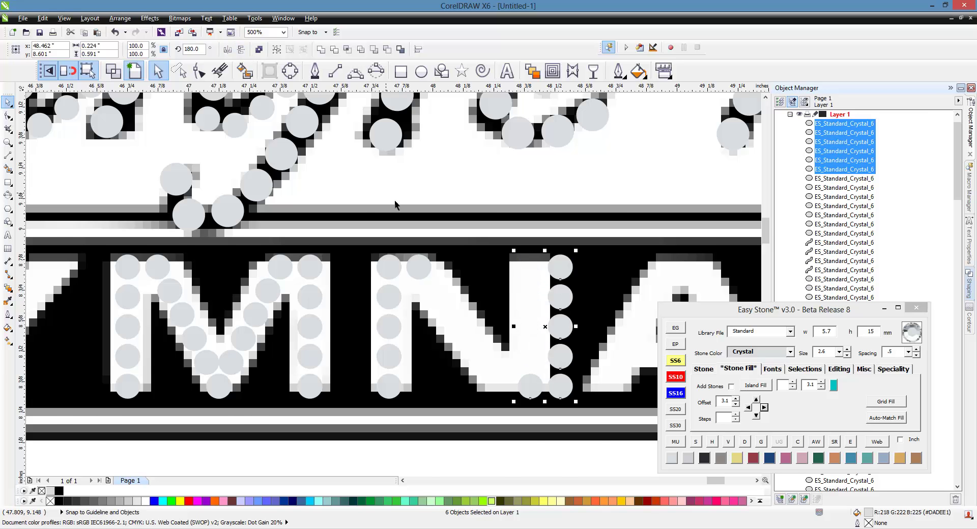
scroll(536, 353, "up", 2)
left_click_drag(577, 362, 516, 362)
Step: Add stones with a count of 5 between the N's top and bottom offset stones to form the diagonal
left_click(362, 283)
left_click(300, 181)
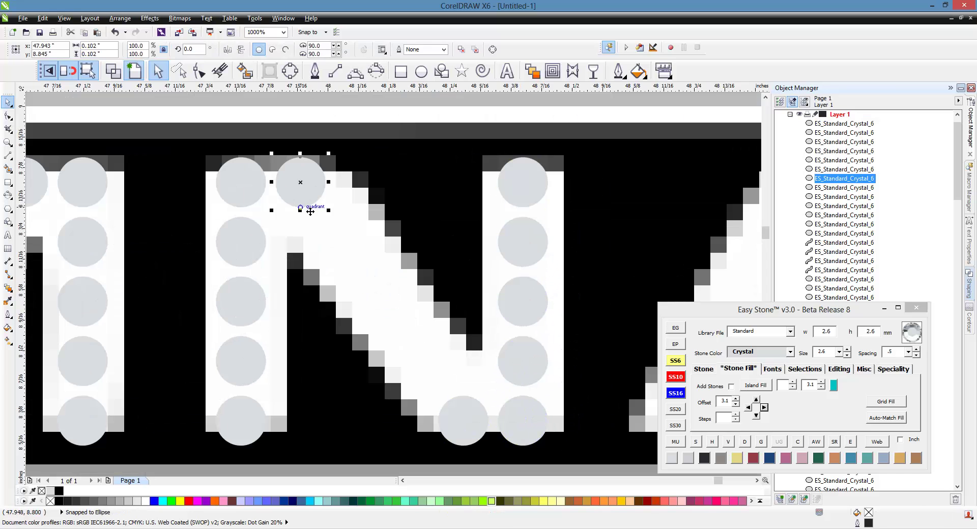
left_click(444, 414, "shift")
left_click(710, 370)
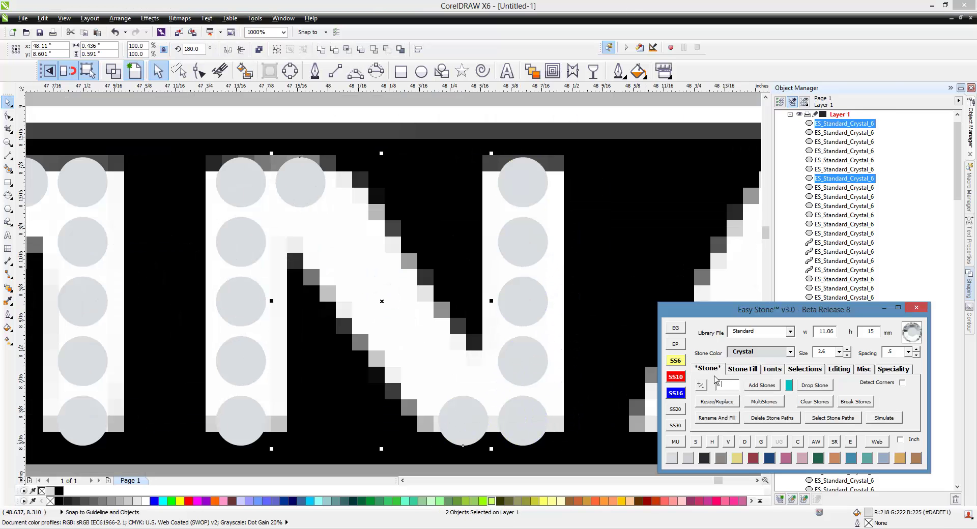
type("5")
left_click(765, 402)
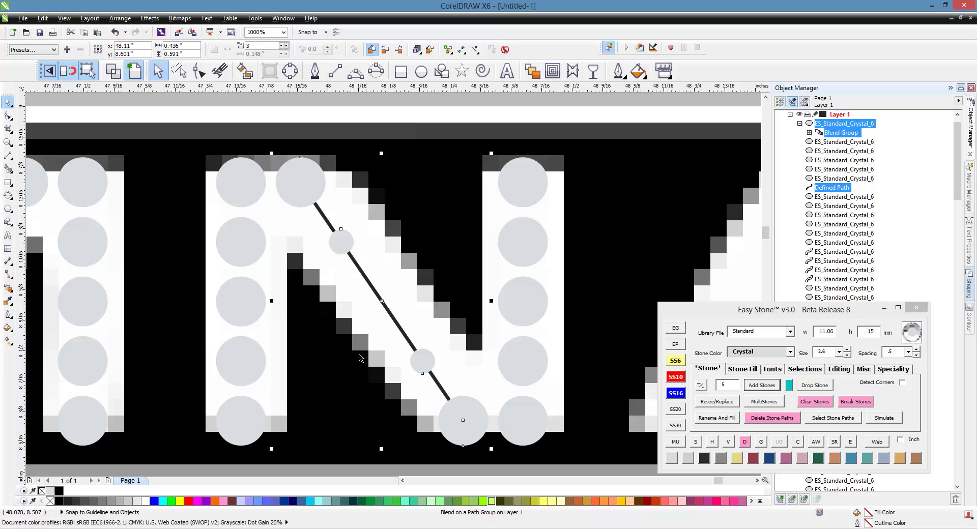
Step: Flip the bottom end stone of the N's diagonal horizontally and vertically to correct the undersized blend stones
left_click(355, 440)
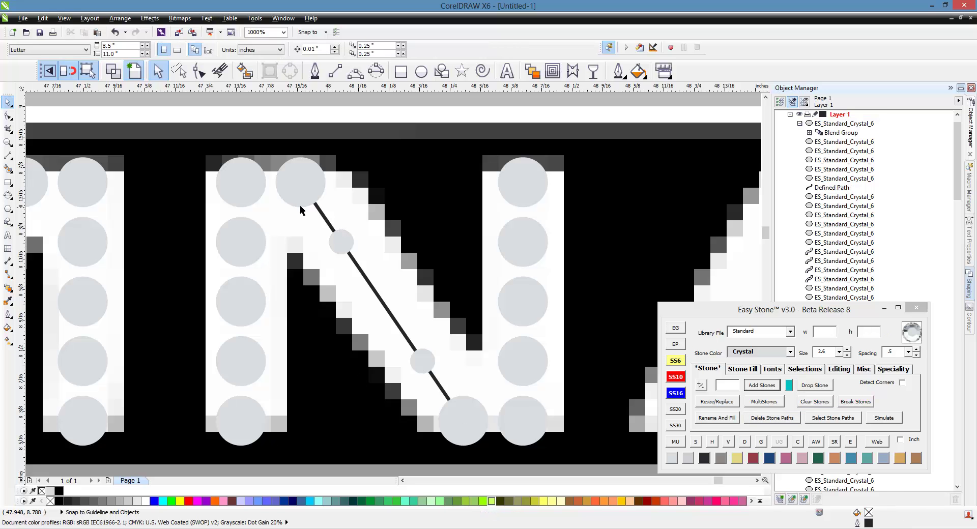
left_click(447, 424)
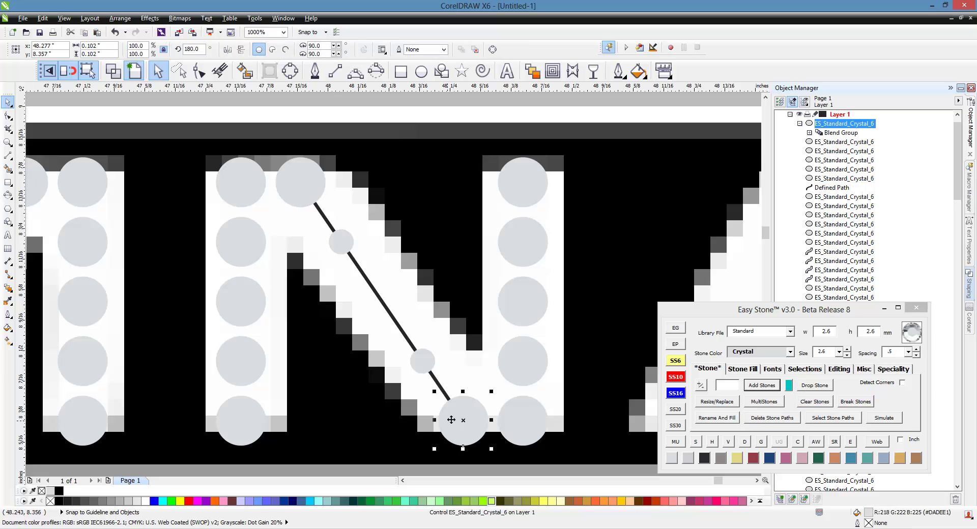
left_click(242, 49)
left_click(228, 50)
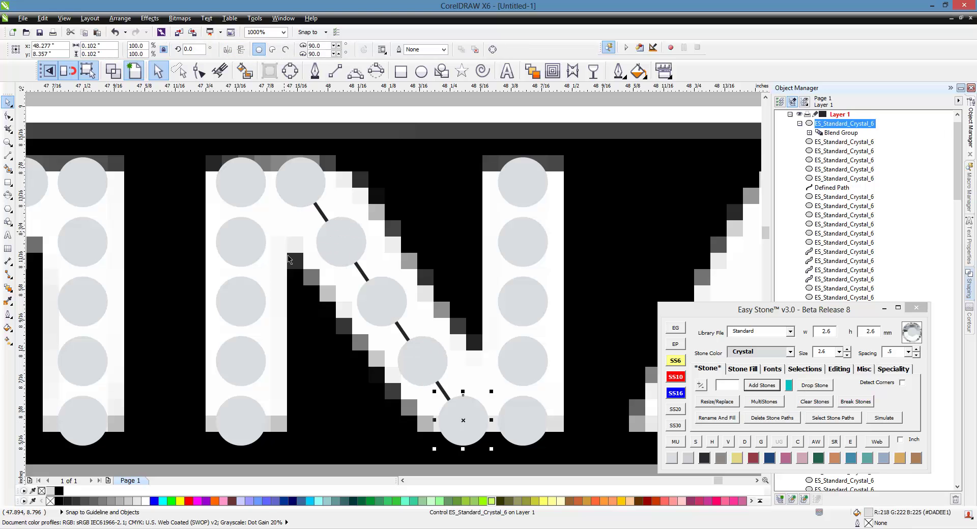
Step: Increase the N's diagonal to six stones and delete its stone path
left_click(375, 318)
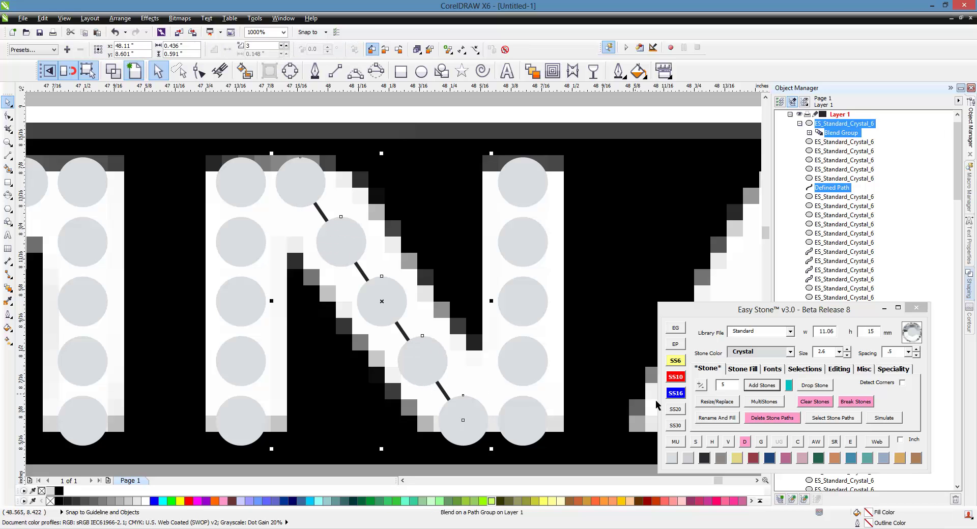
left_click(706, 401)
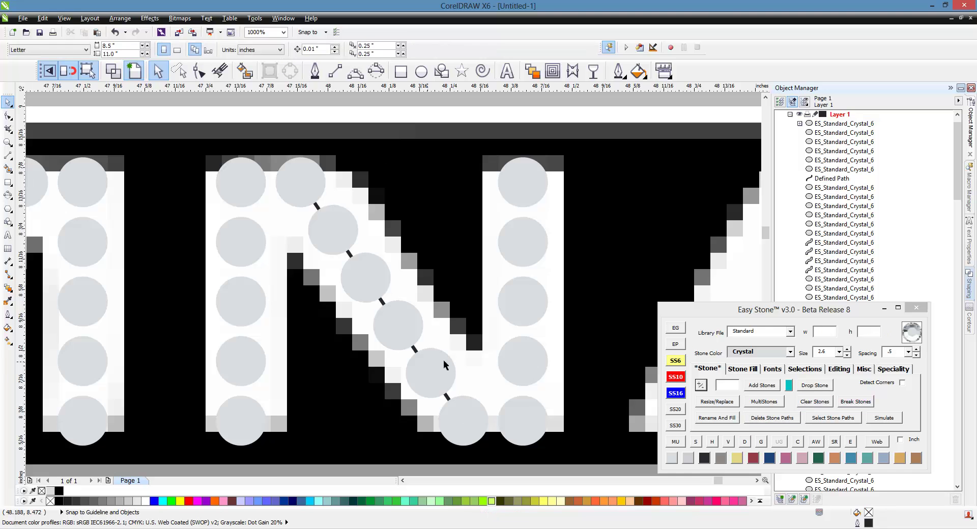
scroll(444, 359, "down", 2)
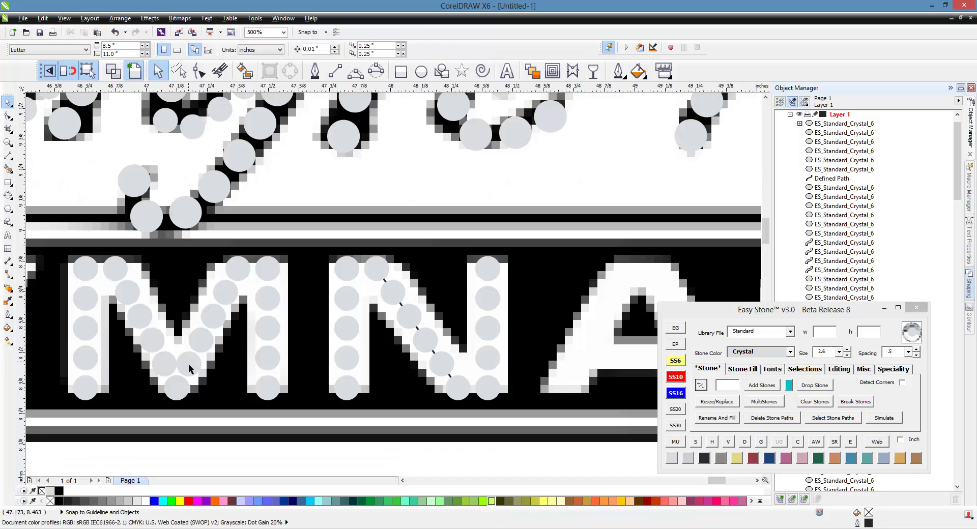
left_click(442, 349)
left_click(776, 420)
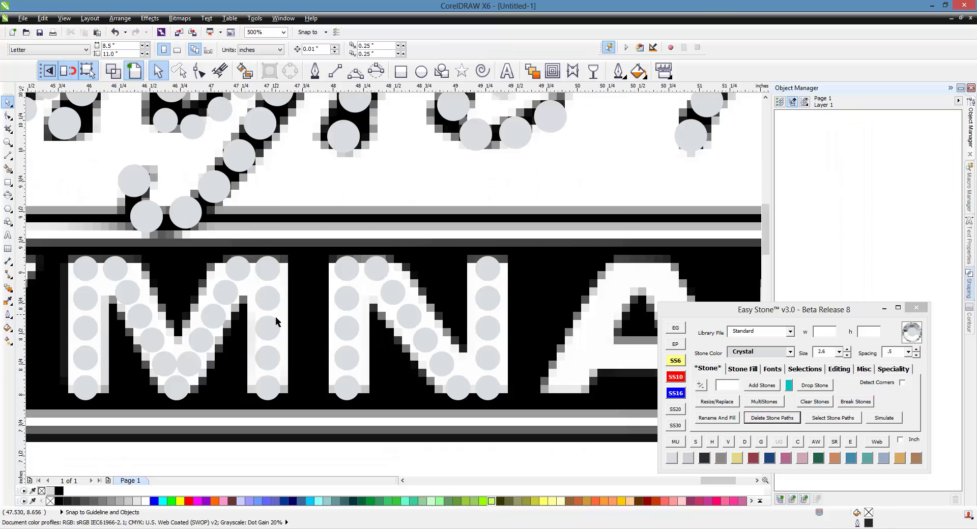
Step: Copy stones from the N to the A's left foot and top, and offset a copy of the top one 3.1 mm right
scroll(278, 322, "down", 2)
scroll(462, 356, "up", 2)
left_click_drag(295, 362, 374, 360)
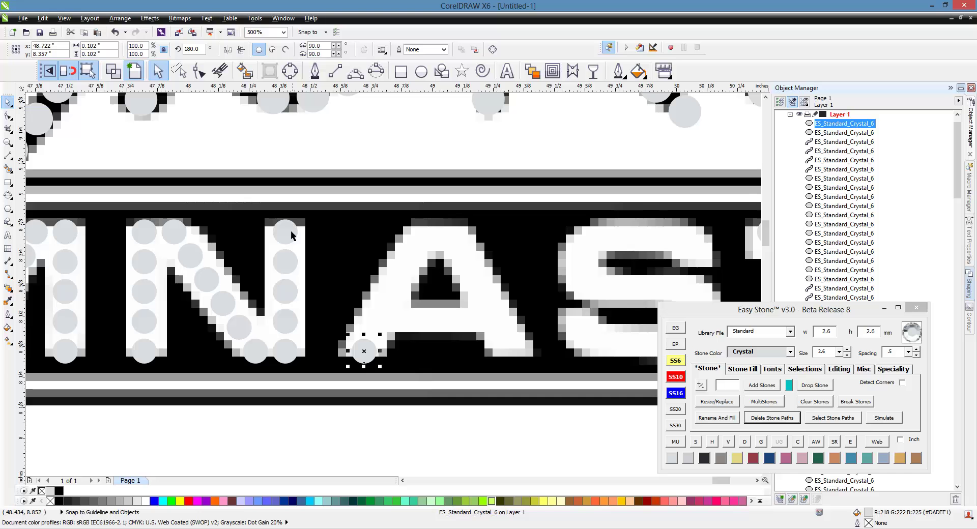
left_click_drag(289, 243, 429, 249)
left_click(741, 370)
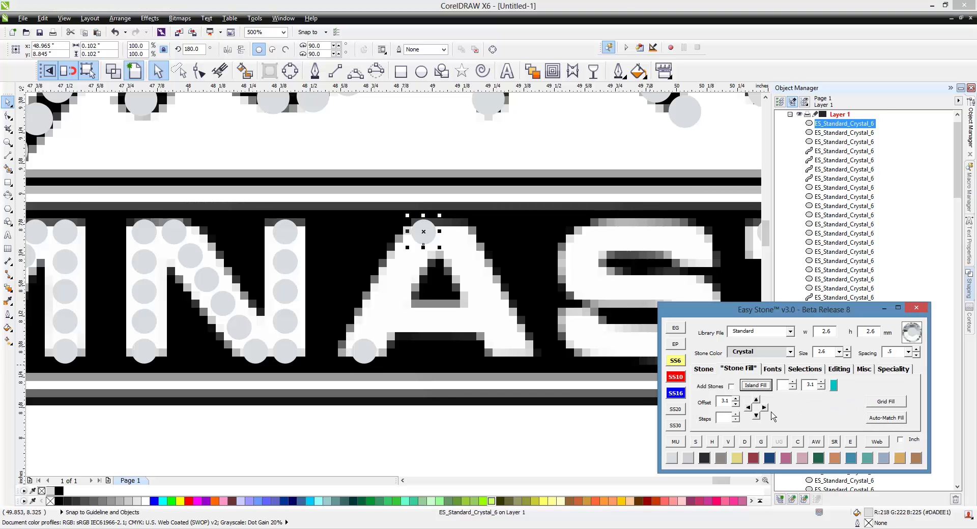
left_click(764, 407)
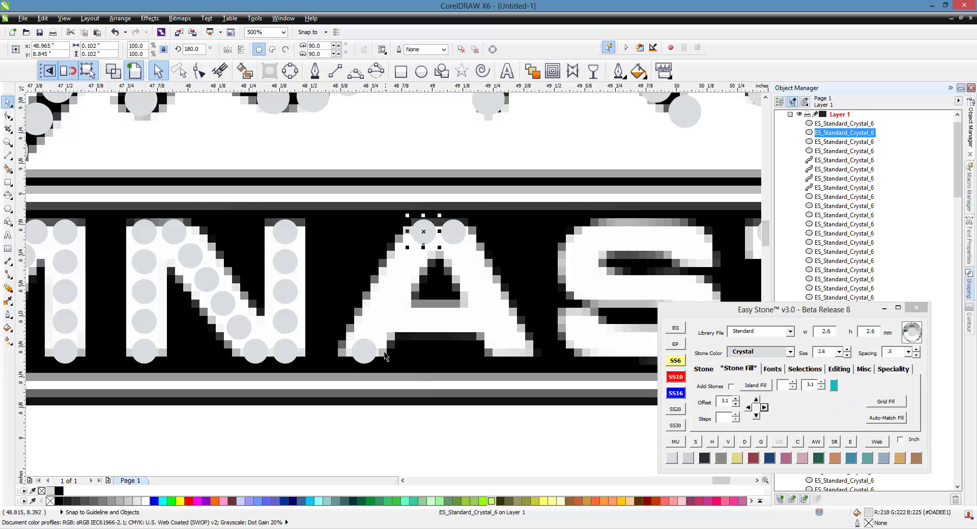
Step: Fill the A's left leg with six stones between its top-left and foot stones and delete the stone path
left_click(368, 355, "shift")
left_click(709, 374)
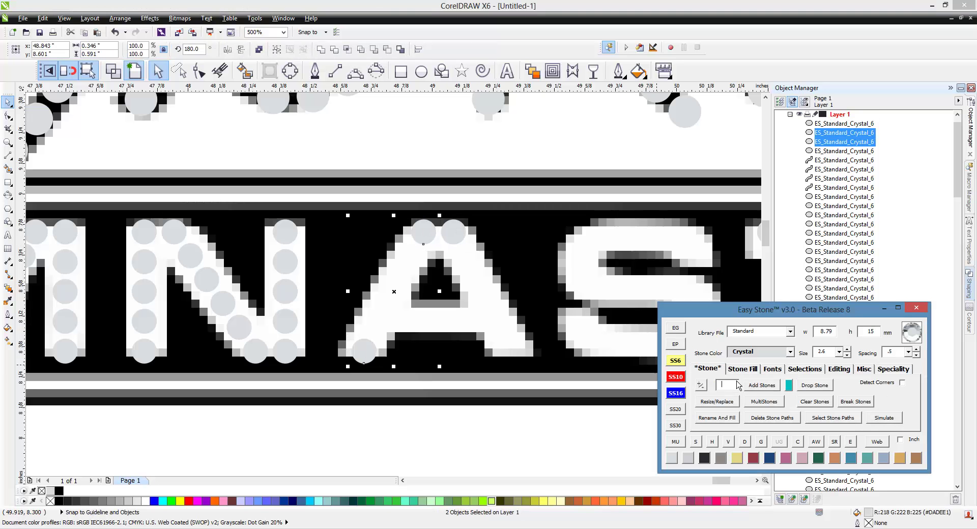
left_click(762, 385)
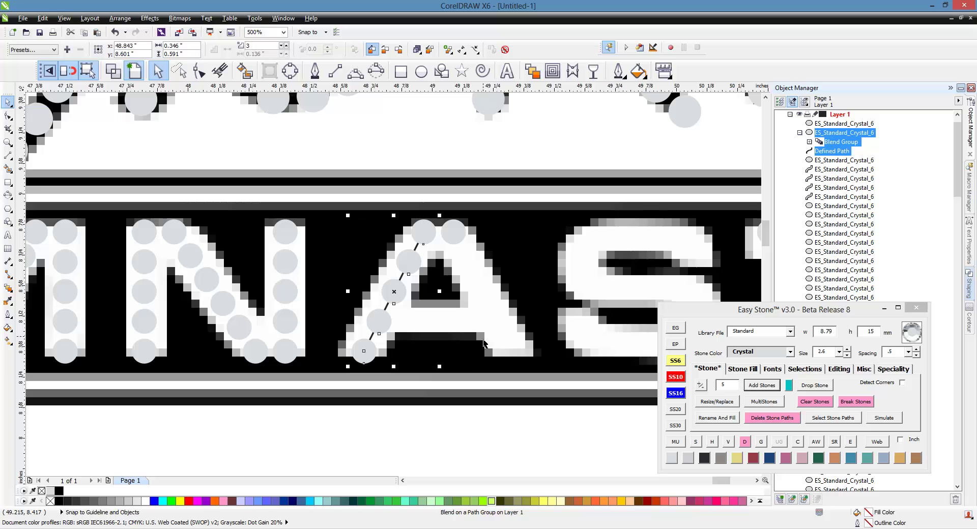
left_click(717, 397)
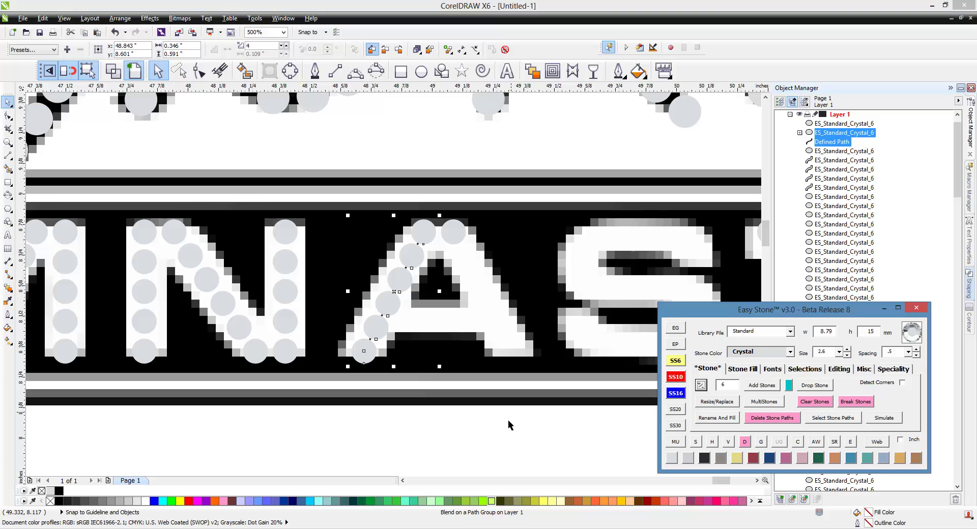
left_click(397, 311)
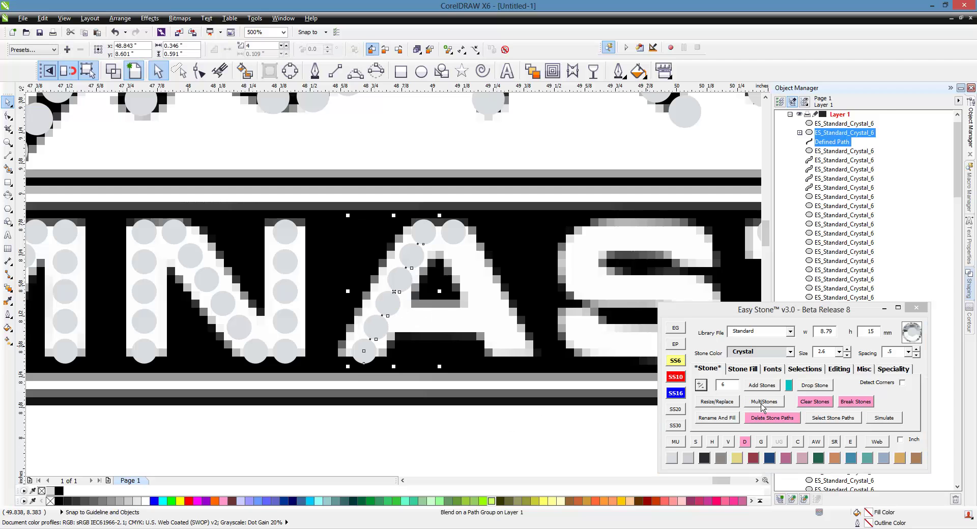
left_click(746, 444)
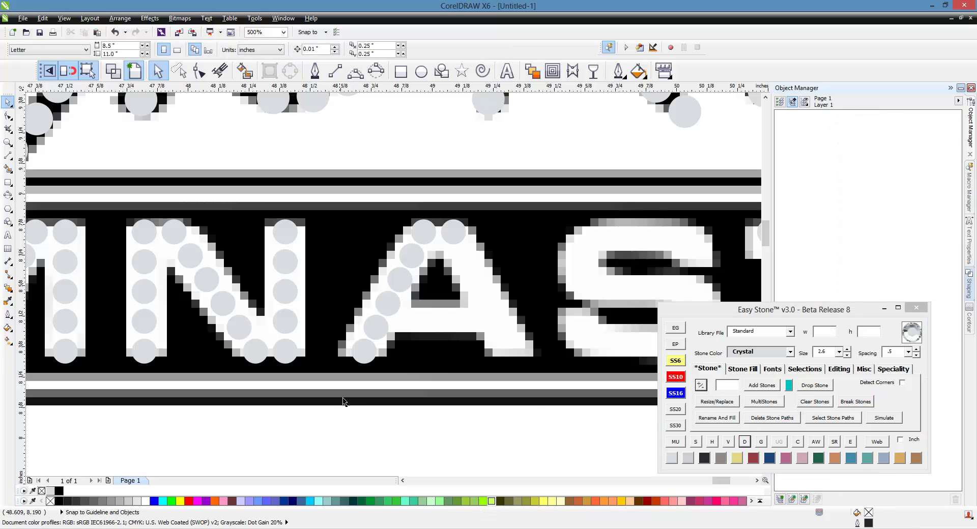
Step: Mirror a copy of the A's six left-leg stones onto the right leg, starting at the top-right stone
left_click_drag(340, 400, 441, 220)
left_click_drag(359, 301, 459, 304)
right_click(459, 305)
mouse_move(455, 239)
left_mouse_down()
mouse_move(490, 243)
mouse_move(461, 238)
left_mouse_up()
left_click(446, 328)
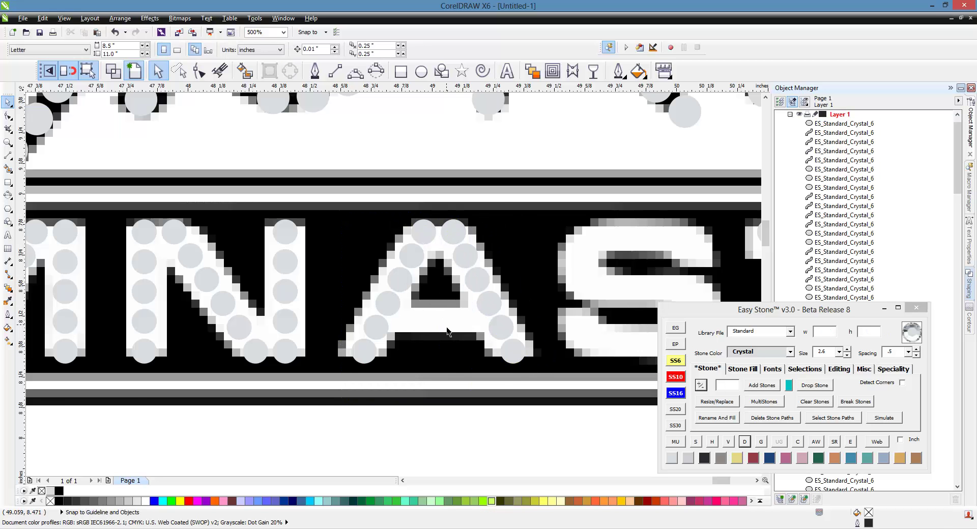
Step: Copy a stone from the A's right leg to the right end of its crossbar
scroll(447, 330, "up", 1)
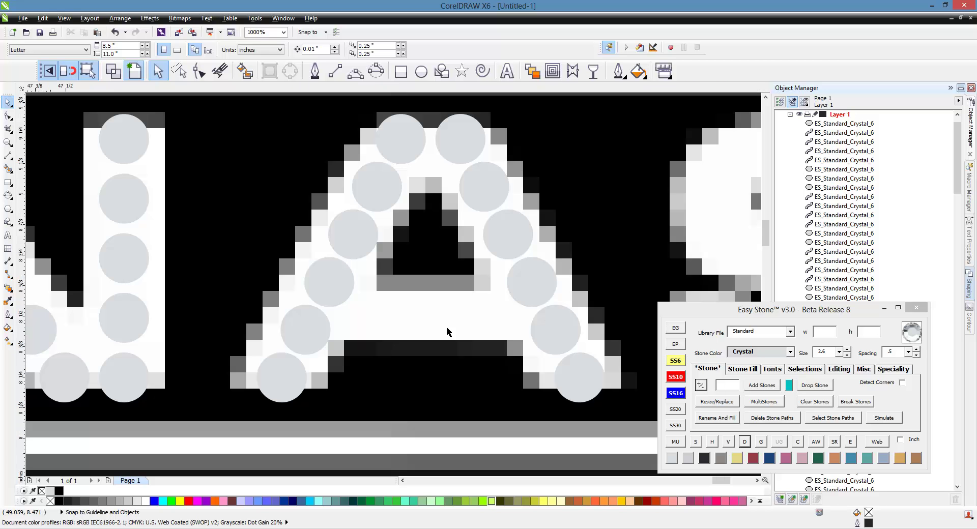
scroll(446, 327, "down", 1)
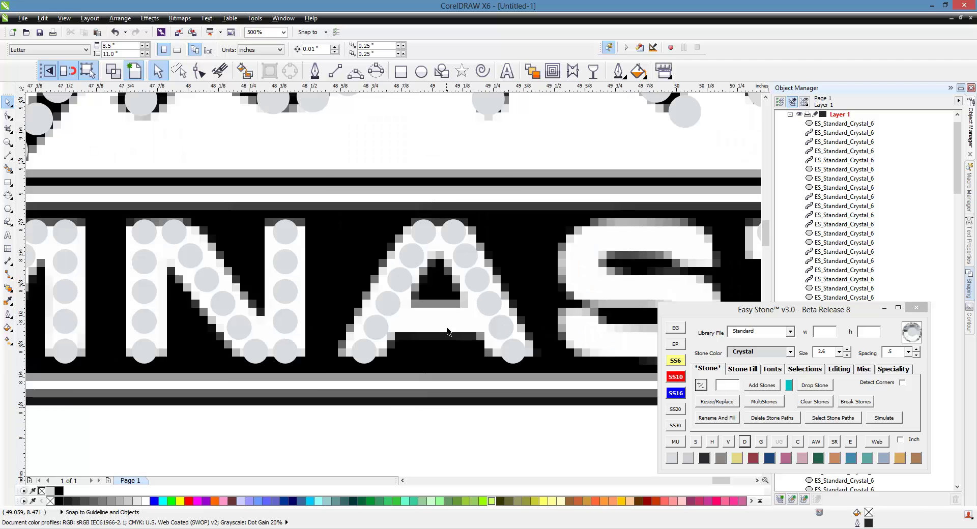
scroll(447, 336, "up", 1)
scroll(502, 299, "up", 1)
left_click(532, 286)
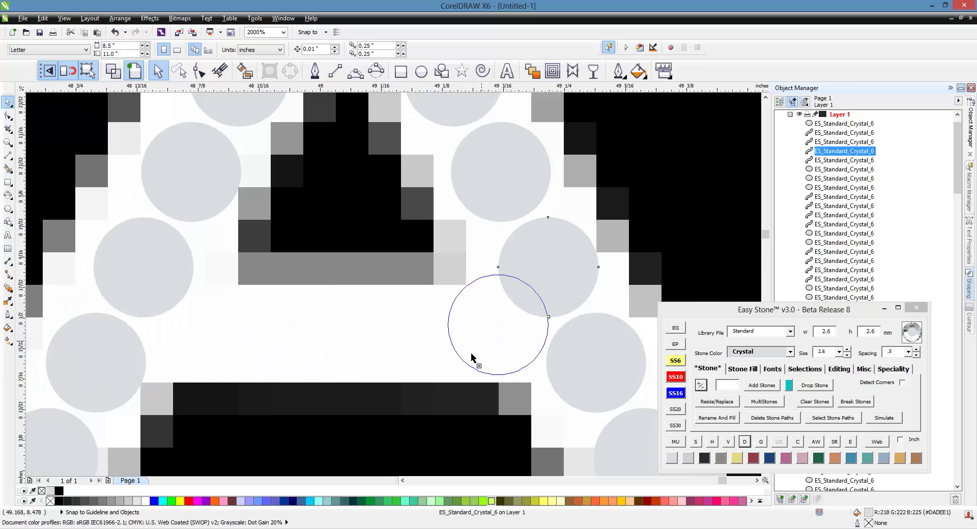
left_click_drag(472, 358, 440, 360)
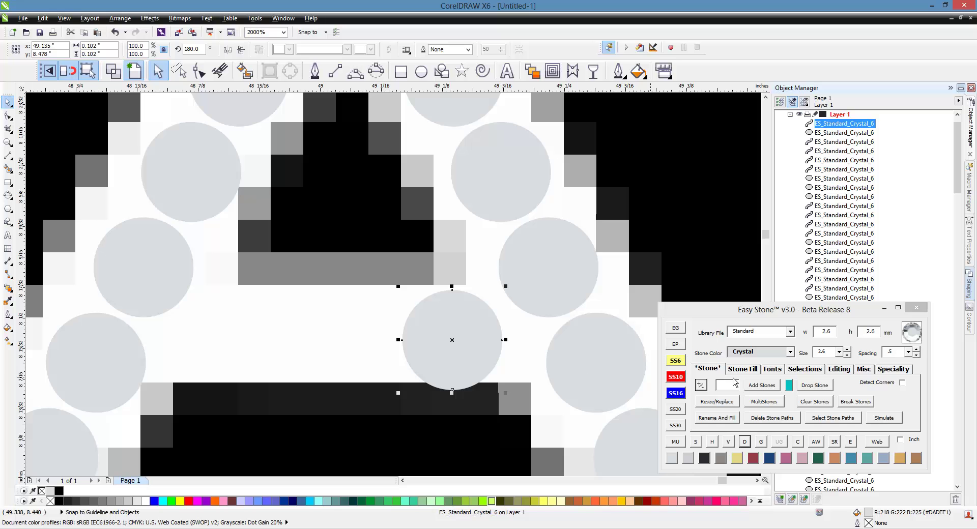
Step: Offset two successive copies of the crossbar stone to the left at 3.1 mm spacing
left_click(748, 370)
left_click(748, 407)
left_click(748, 407)
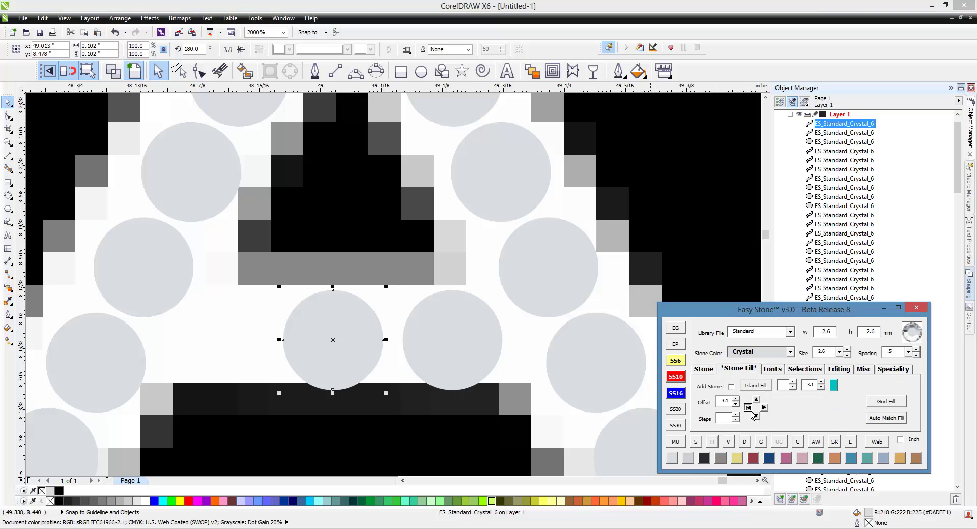
left_click(449, 417)
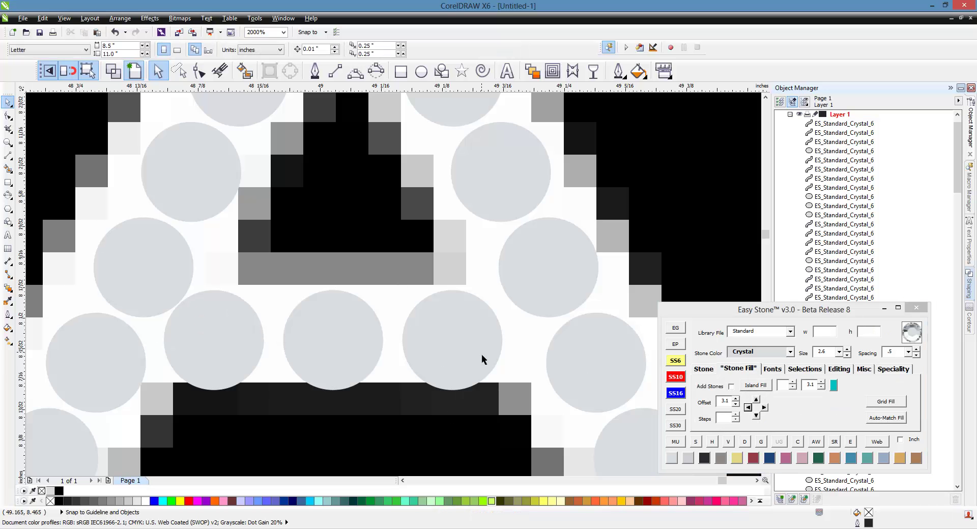
Step: Group the A's three crossbar stones, and group its two top stones separately
left_click(482, 354)
left_click(347, 355, "shift")
left_click(250, 355, "shift")
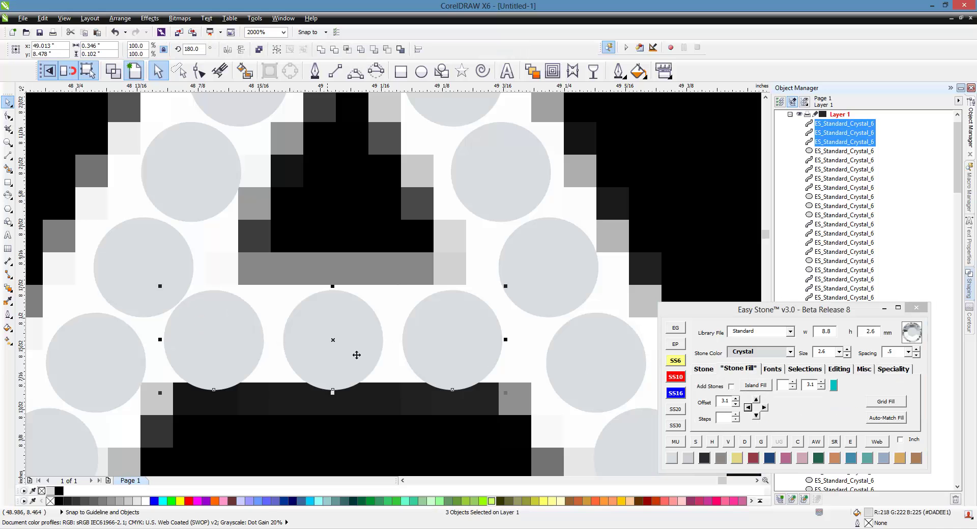
key("ctrl+g")
scroll(356, 356, "down", 2)
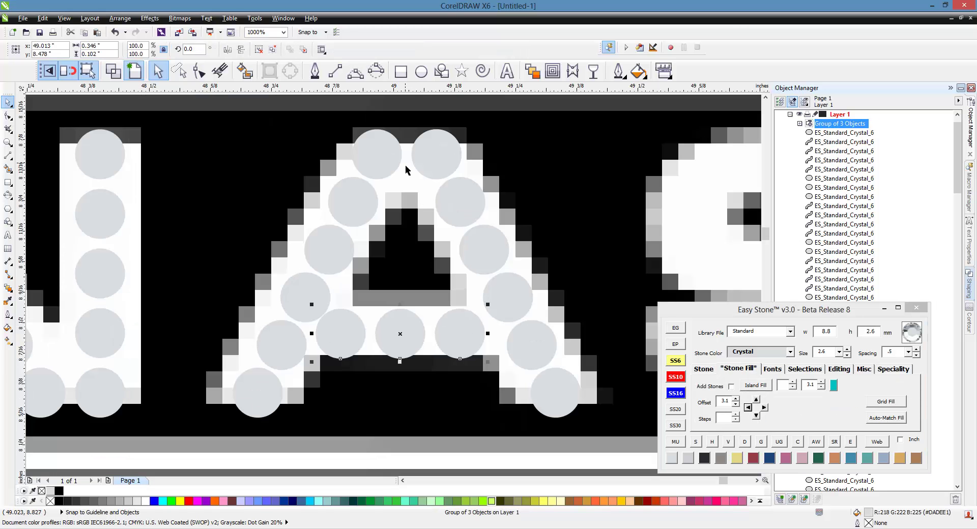
left_click(391, 162)
left_click(444, 162, "shift")
key("ctrl+g")
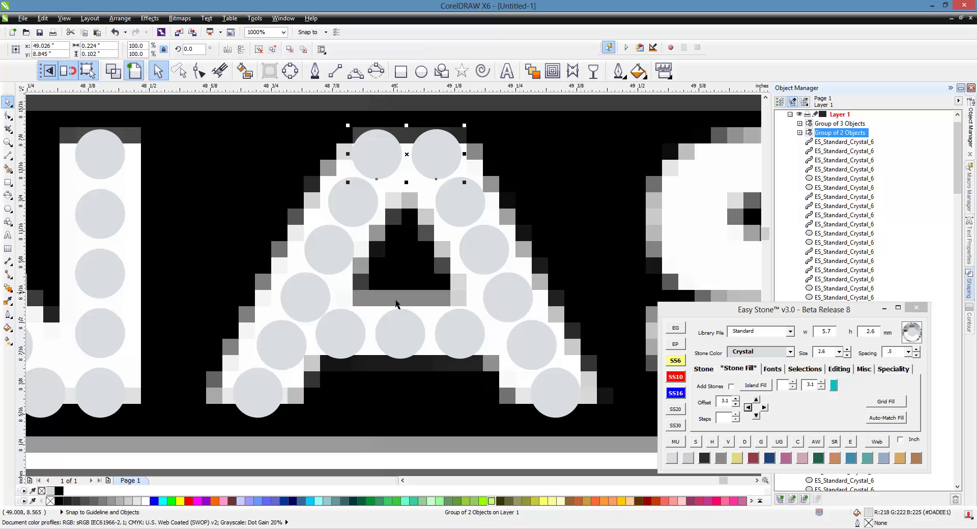
Step: Center the A's crossbar group horizontally on the top pair of stones
left_click(404, 333)
left_click(432, 171, "shift")
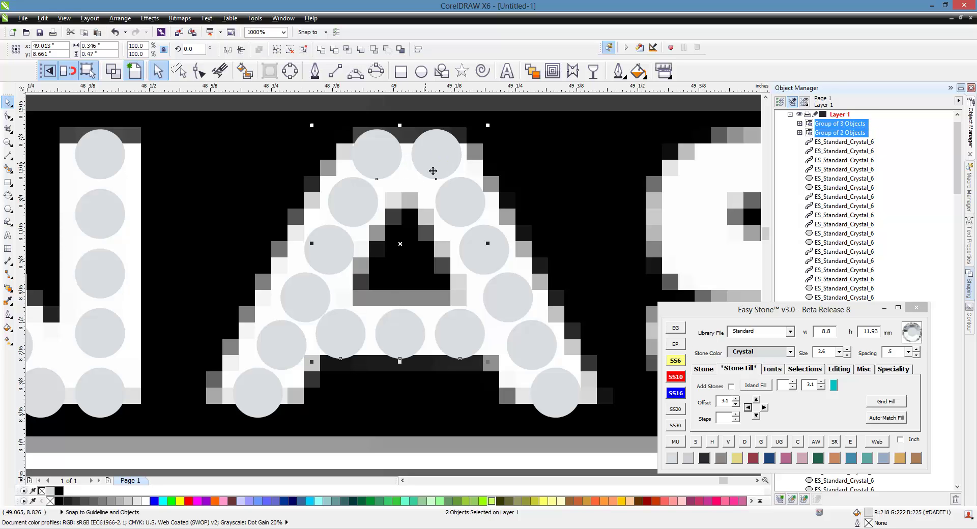
key("e")
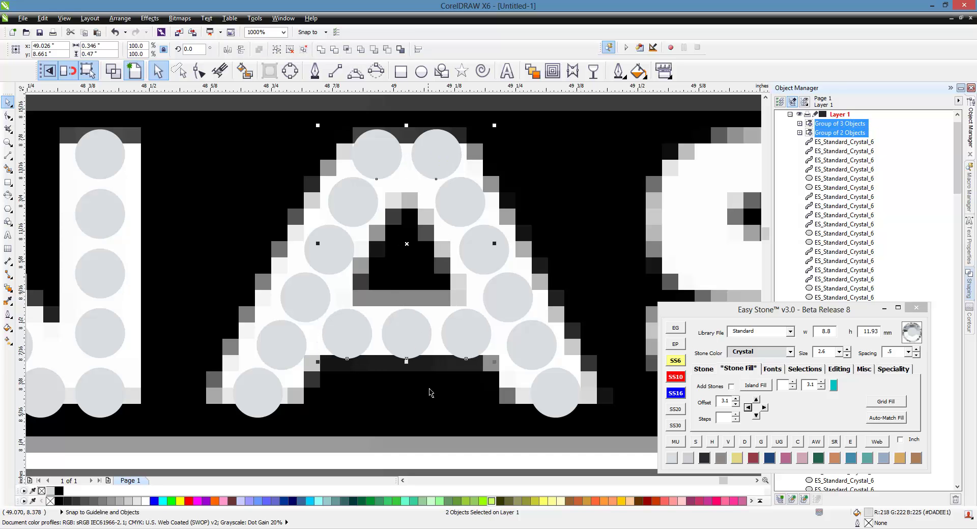
Step: Copy one stone from the M to the foot of the Y and another to the top of its left arm
key("Escape")
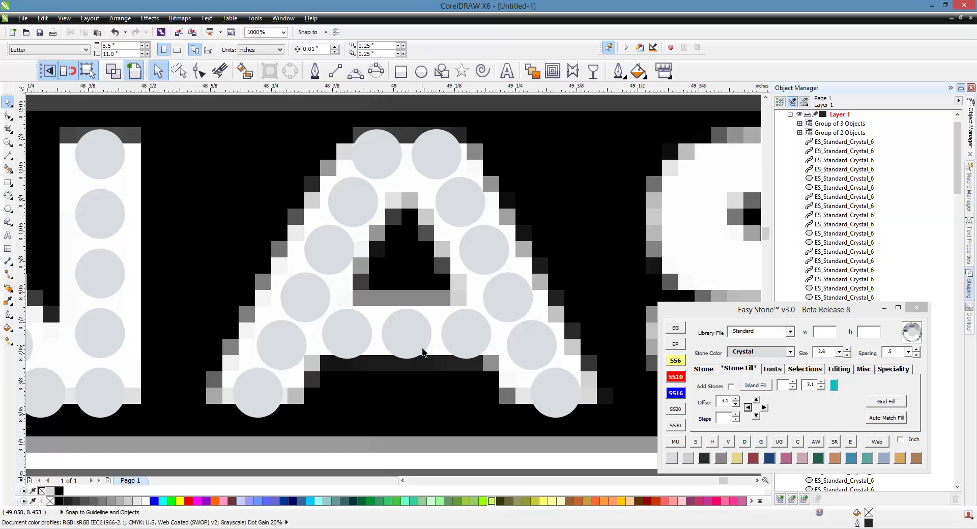
scroll(423, 352, "down", 4)
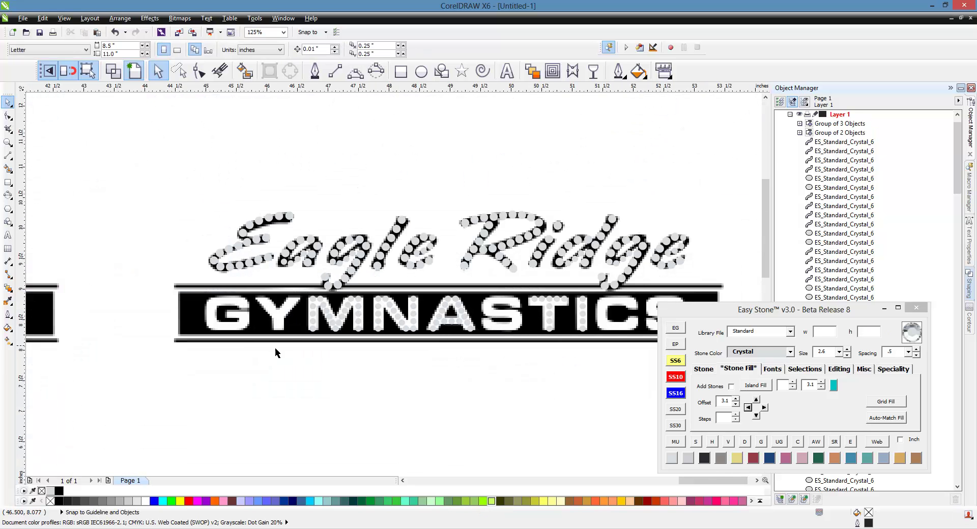
scroll(275, 352, "up", 2)
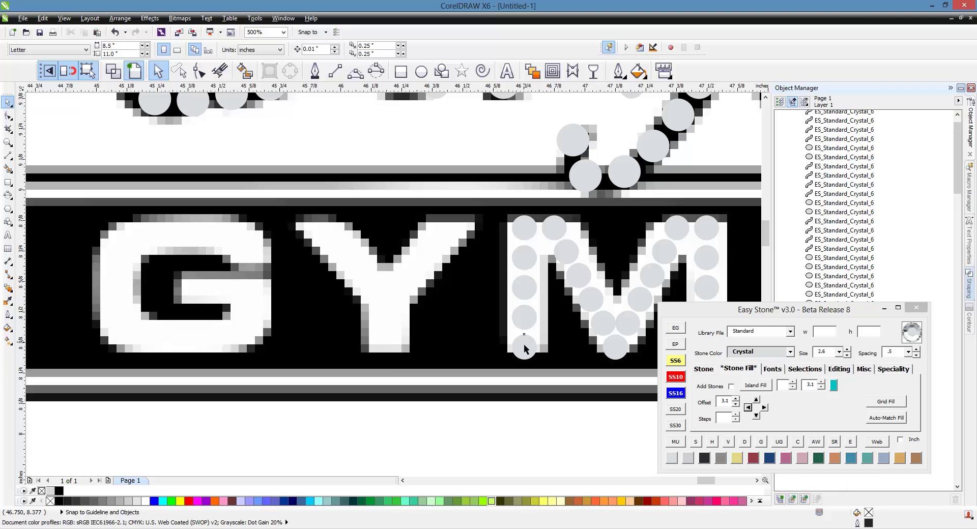
left_click_drag(524, 349, 389, 360)
left_click_drag(531, 234, 329, 245)
Step: Offset two successive copies of the Y's foot stone upward along the stem at 3.1 mm spacing
left_click(385, 344)
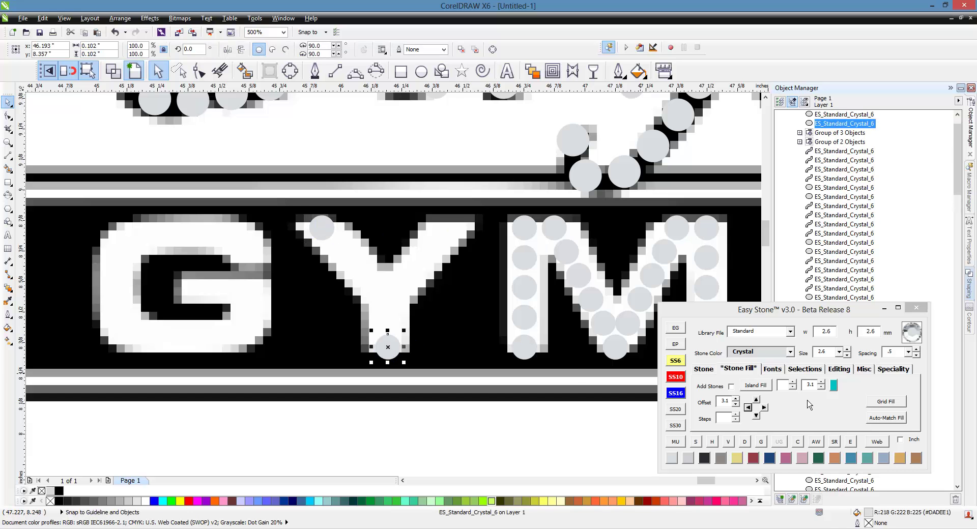
left_click(756, 400)
left_click(756, 400)
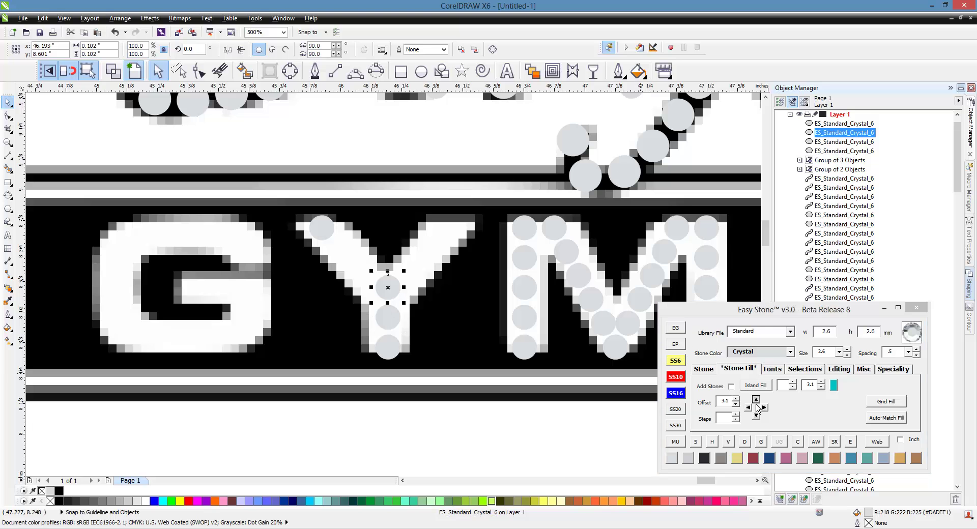
Step: Add stones between the Y's top-left stone and its highest stem stone for a total of 4, and delete the stone path
left_click(327, 243)
left_click(389, 300, "shift")
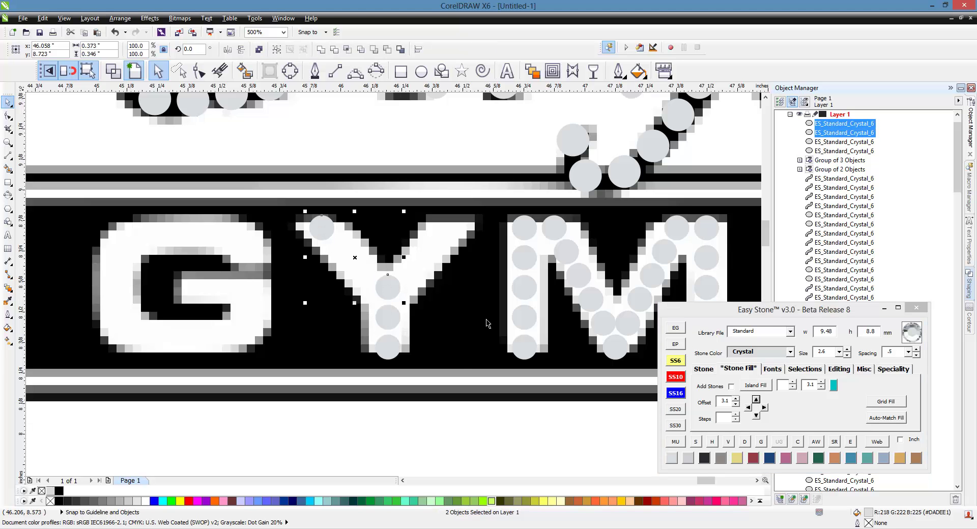
left_click(706, 371)
left_click(762, 385)
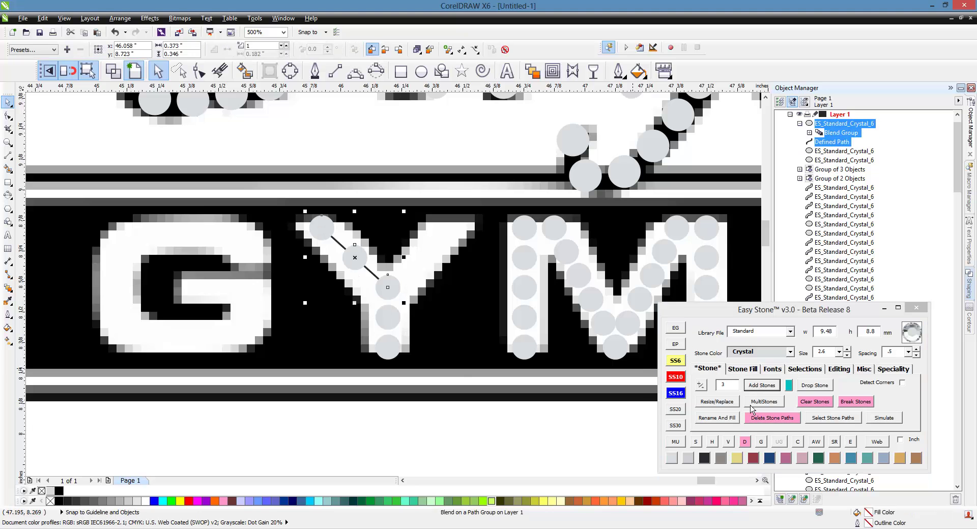
left_click(701, 386)
left_click(702, 389)
left_click(753, 417)
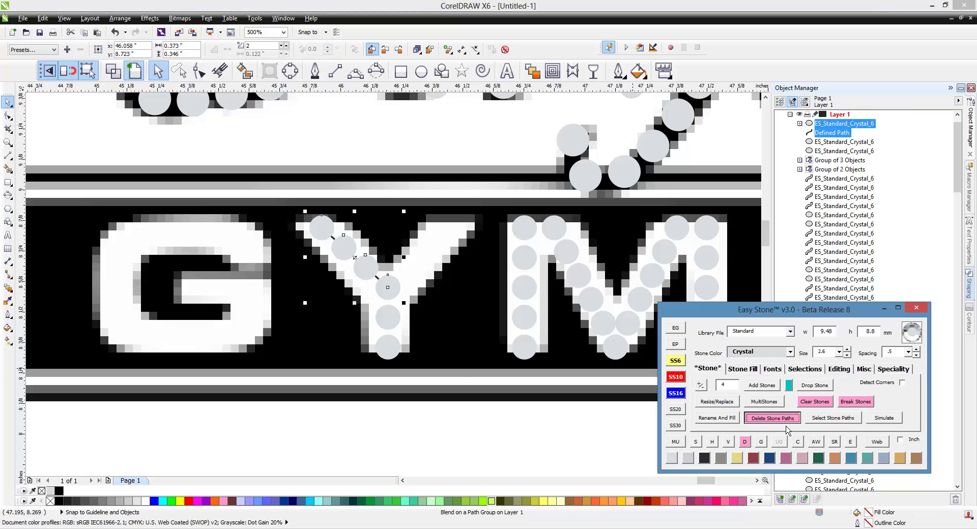
Step: Mirror a copy of the Y's stones horizontally about the stem to form the right arm
left_click_drag(295, 206, 432, 356)
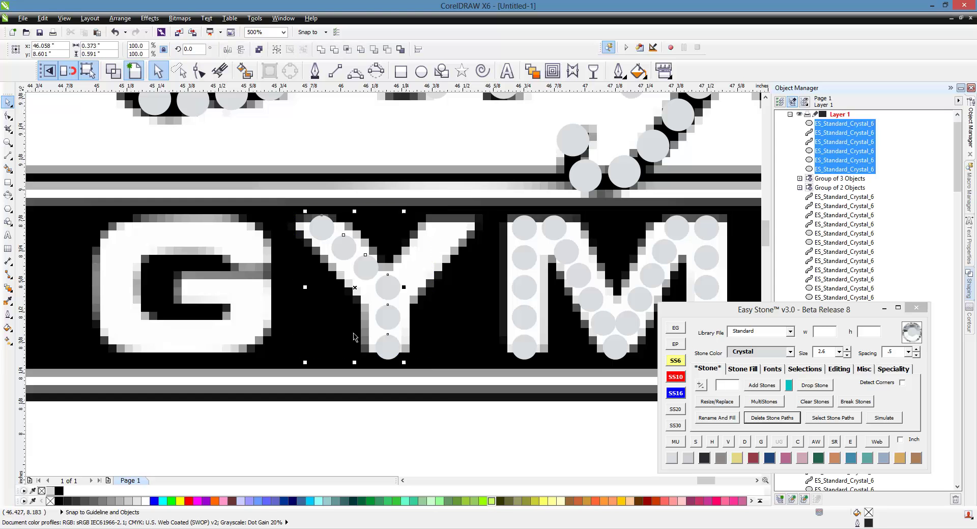
left_click_drag(305, 288, 400, 298)
right_click(454, 309)
key("Escape")
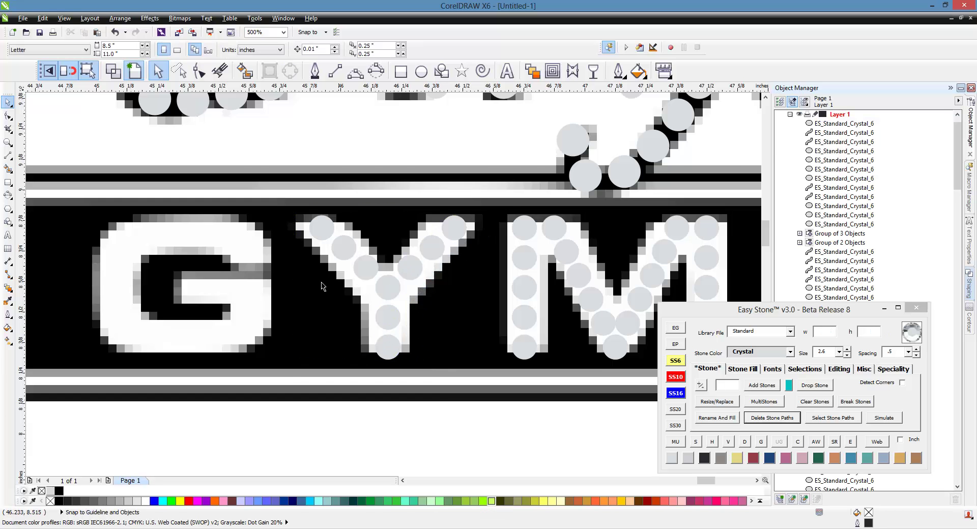
Step: Place horizontal guidelines through the I's top and bottom stones, and copy a stone onto the lower guideline at the C's bottom center
scroll(309, 294, "down", 1)
scroll(309, 294, "down", 2)
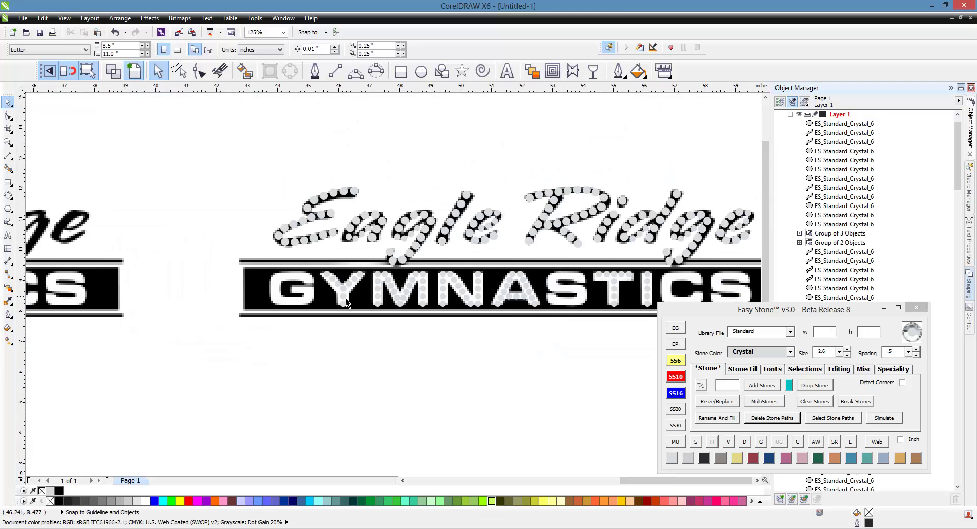
scroll(352, 303, "down", 2)
scroll(539, 303, "up", 1)
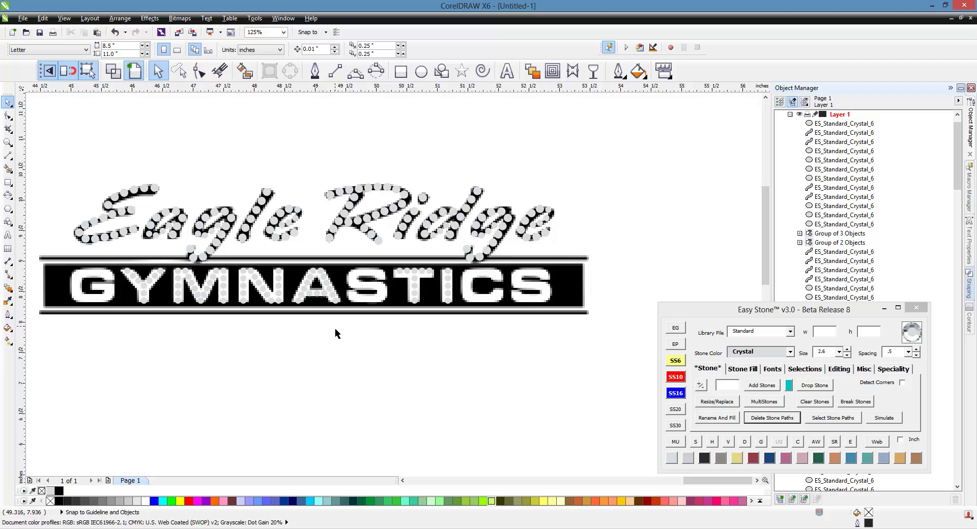
scroll(497, 279, "up", 2)
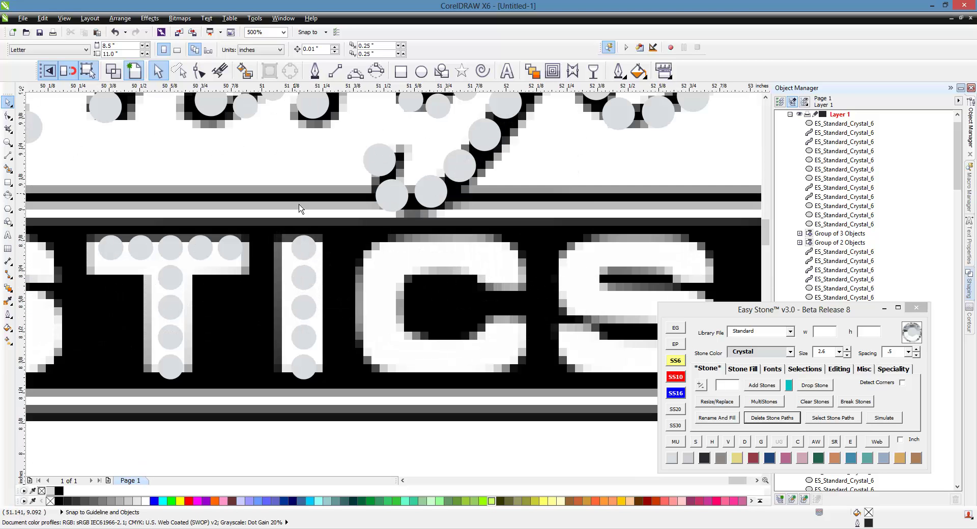
left_click(305, 249)
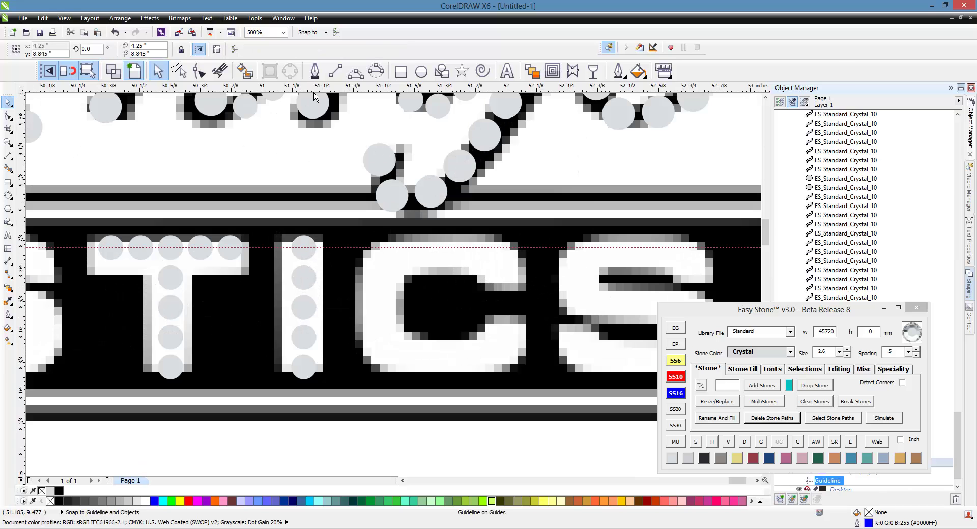
left_click_drag(315, 89, 444, 385)
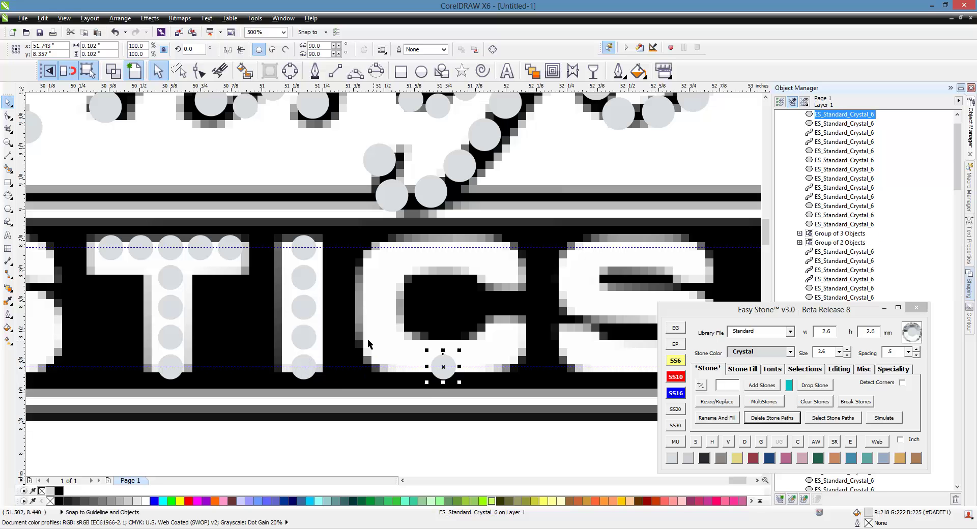
Step: Copy stones to the middle of the C's left side and along its lower curve up to the lower tip
left_click_drag(309, 316, 385, 321)
right_click(376, 318)
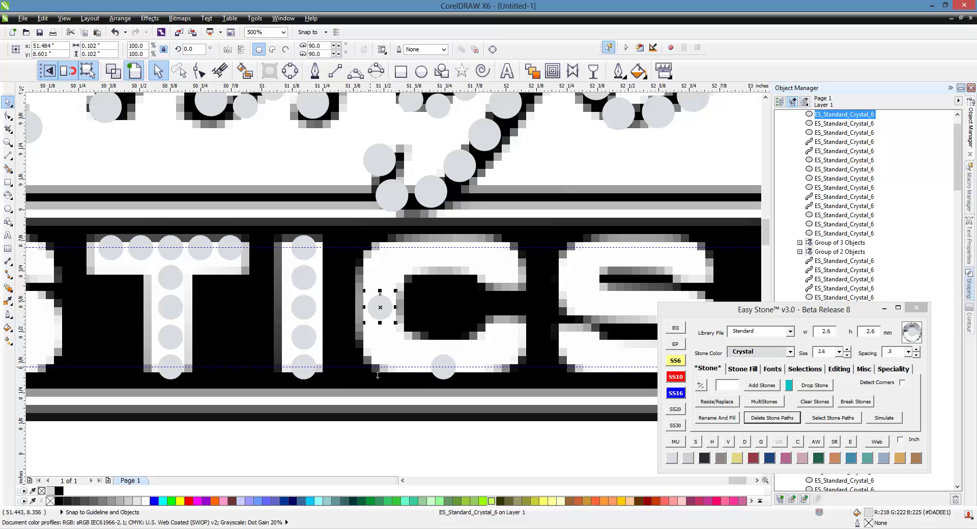
scroll(468, 381, "up", 1)
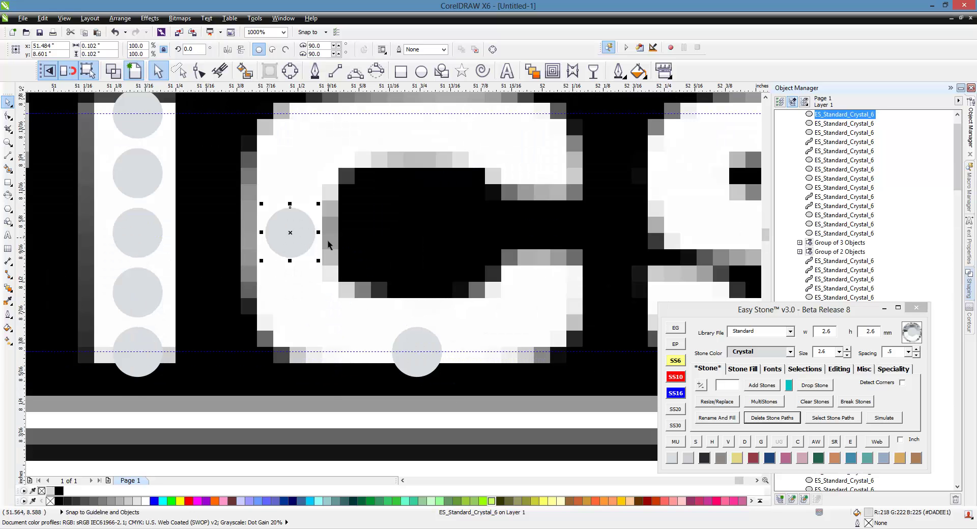
left_click_drag(307, 241, 318, 308)
left_click_drag(330, 323, 492, 332)
left_click_drag(498, 336, 539, 292)
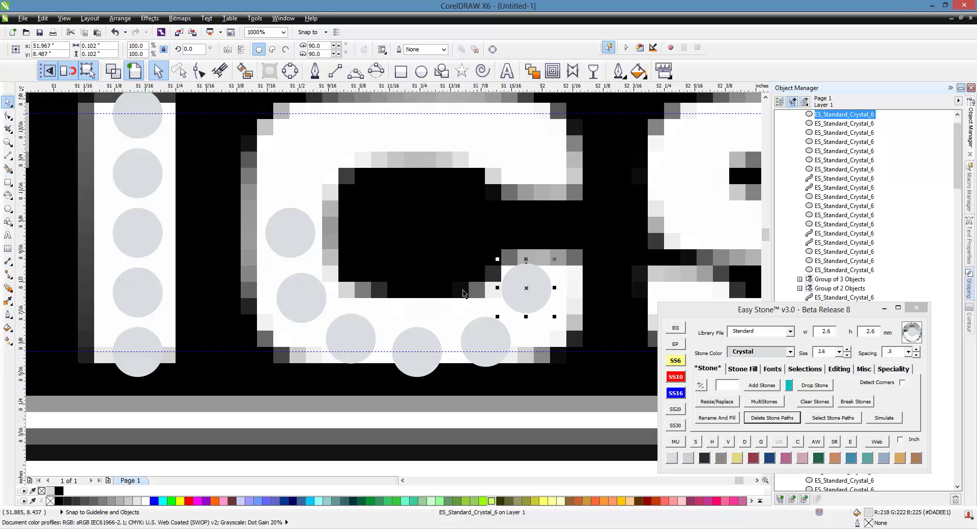
key("Escape")
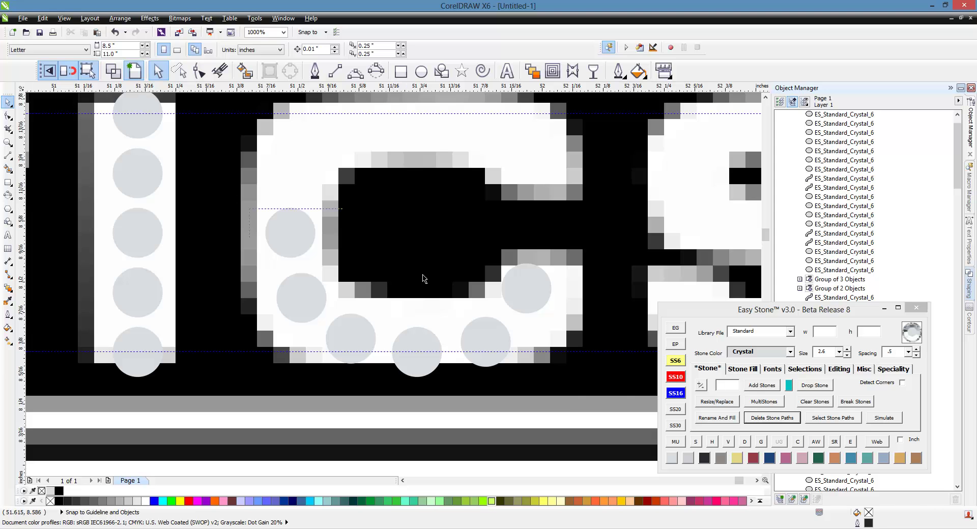
Step: Try to mirror a copy of the C's five lower-curve stones upward
left_click_drag(424, 278, 578, 408)
scroll(414, 353, "down", 2)
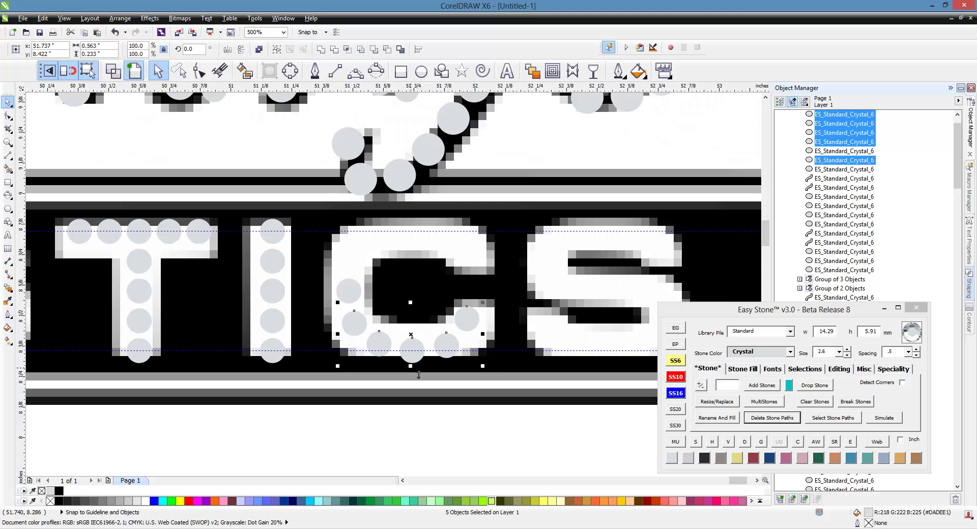
left_click_drag(411, 367, 415, 285)
right_click(415, 285)
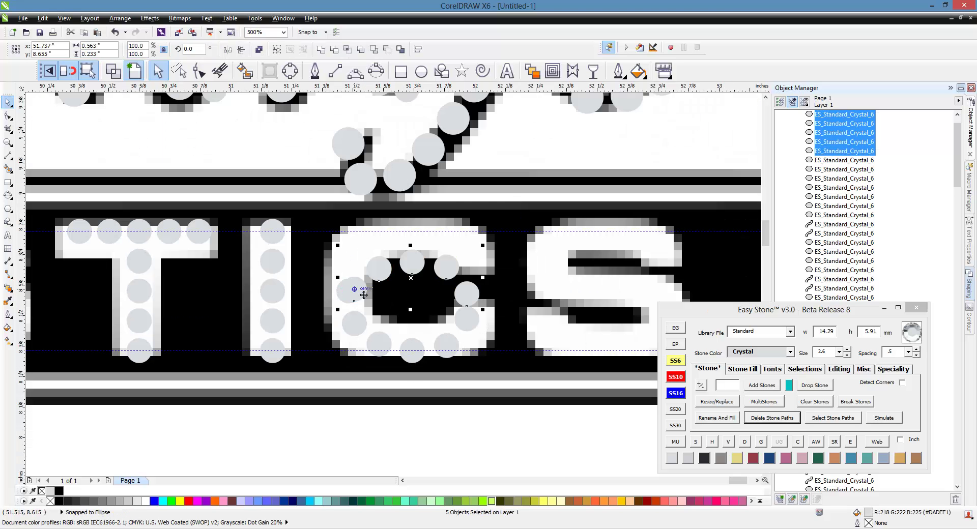
key("ctrl+z")
Step: Mirror a copy of the C's six stones vertically and position it on the upper half, overlapping at the left-middle stone
left_click_drag(315, 267, 509, 385)
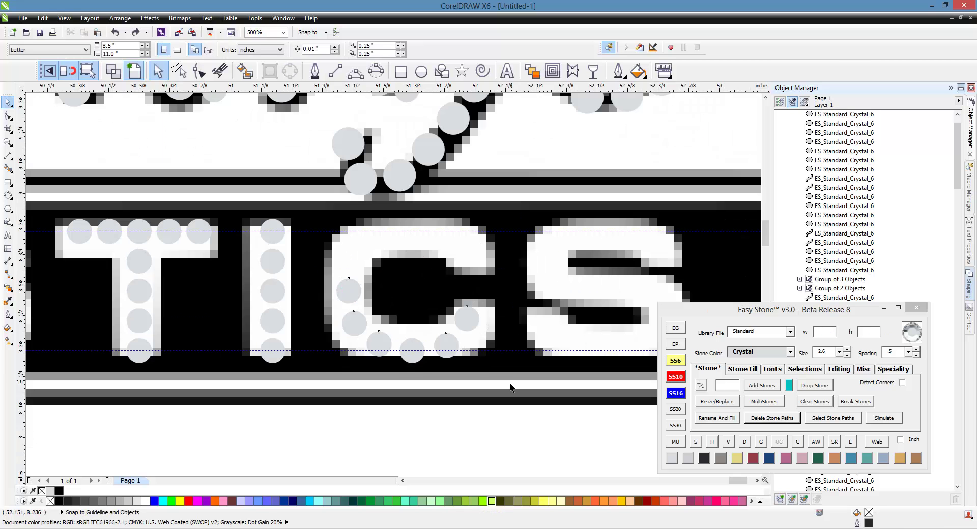
left_click_drag(417, 374, 356, 300)
right_click(413, 273)
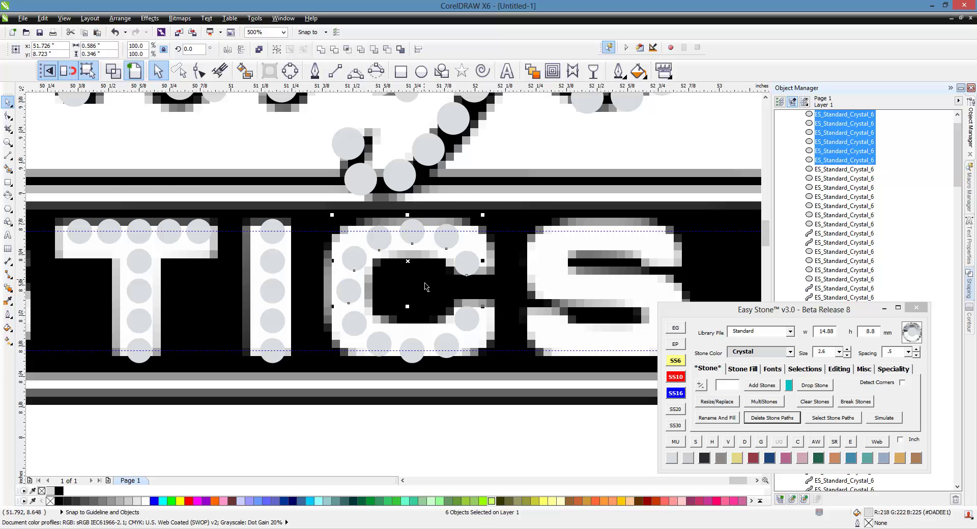
left_click(425, 283)
Step: Copy the I's bottom and top stones to the bottom and top center of the final S
scroll(425, 283, "down", 1)
scroll(509, 283, "up", 1)
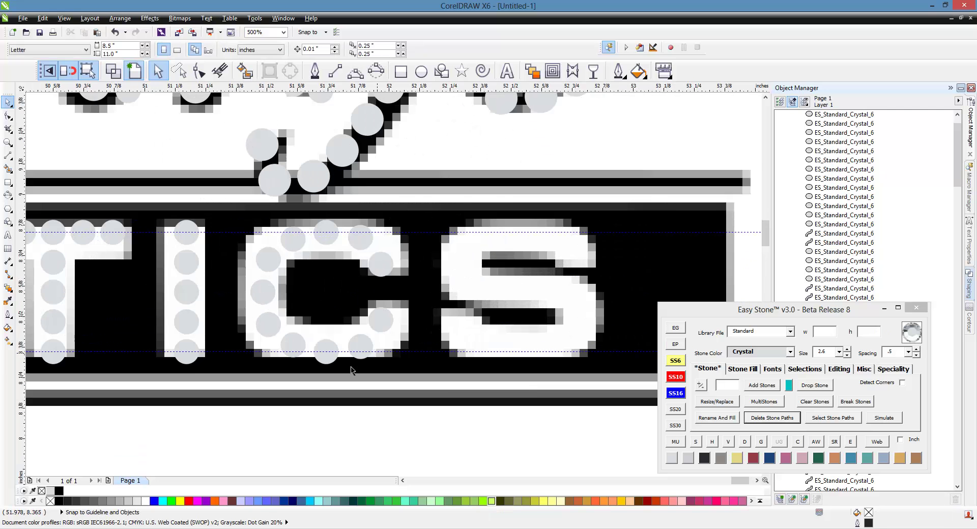
left_click_drag(190, 358, 524, 359)
right_click(525, 386)
left_click_drag(188, 240, 522, 277)
right_click(522, 275)
left_click(522, 351, "shift")
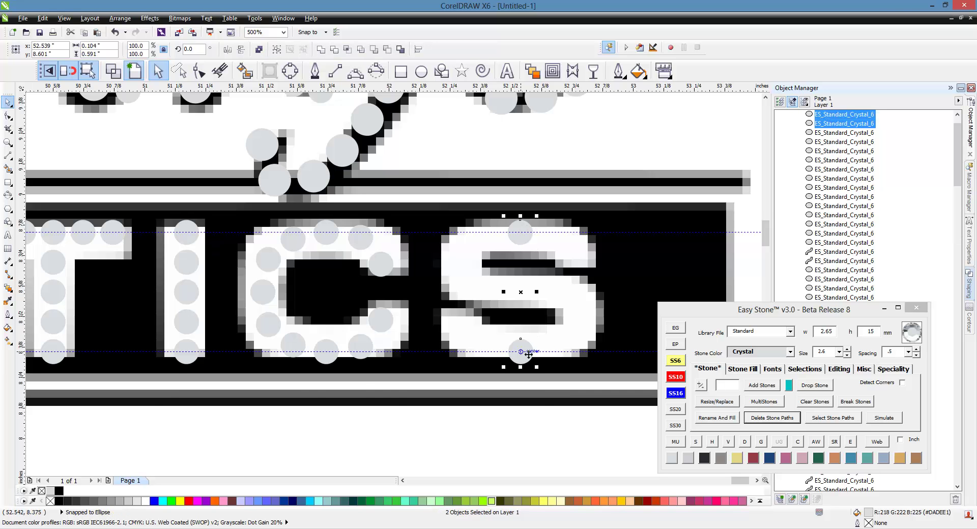
left_click(547, 425)
Step: Copy the final S's top stone to two positions along its upper-right curve, ending at the upper tip
scroll(559, 218, "up", 1)
left_click_drag(471, 260, 586, 302)
right_click(532, 268)
right_click(588, 296)
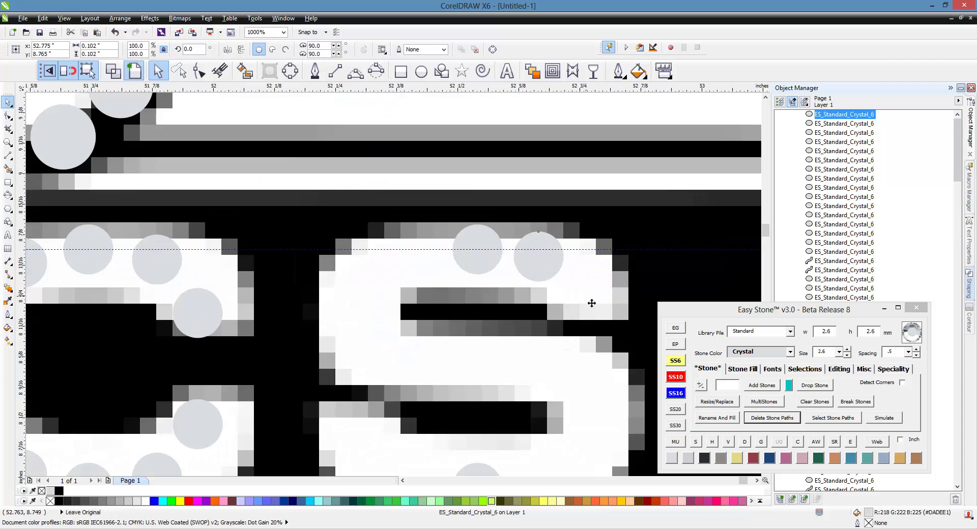
Step: Place copied stones around the final S's upper-left curve, across its middle bar and onto its lower-right bend
left_click_drag(478, 268, 560, 390)
right_click(417, 268)
right_click(371, 309)
right_click(372, 368)
right_click(426, 378)
right_click(500, 390)
right_click(559, 390)
left_click_drag(559, 391, 592, 418)
right_click(592, 418)
Step: Copy two stones along the final S's lower-right curve and adjust their spacing toward the bottom center stone
scroll(553, 340, "down", 2)
scroll(575, 366, "up", 2)
left_click_drag(591, 350, 507, 415)
right_click(569, 407)
right_click(507, 414)
left_click_drag(568, 397, 578, 396)
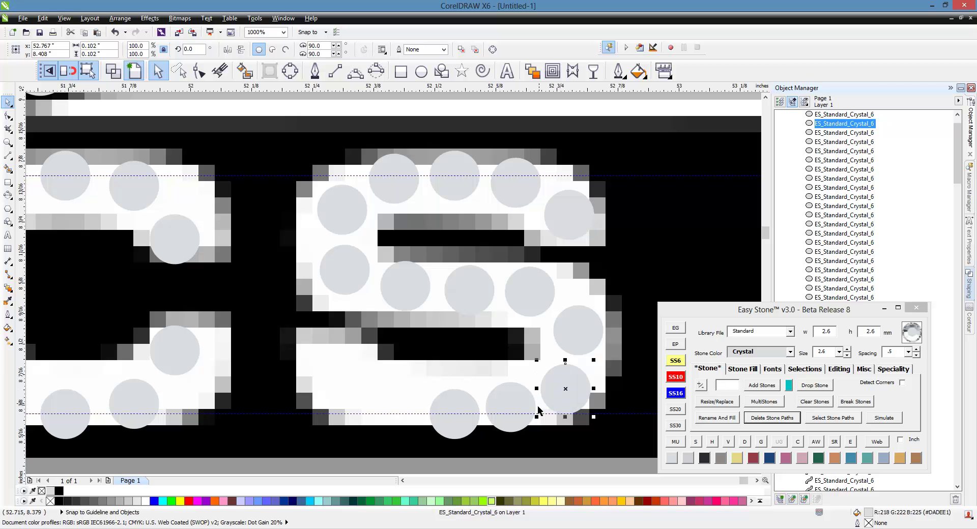
Step: Copy two stones along the final S's lower-left curve, ending at its lower tip
left_click_drag(460, 407, 350, 362)
right_click(400, 390)
right_click(342, 368)
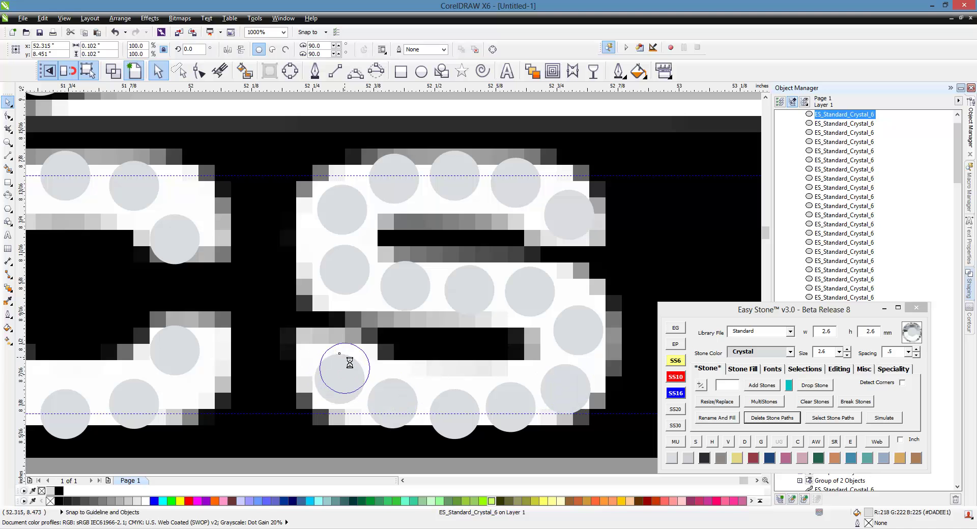
Step: Copy all stones of the final S onto the first S of GYMNASTICS
scroll(585, 305, "down", 5)
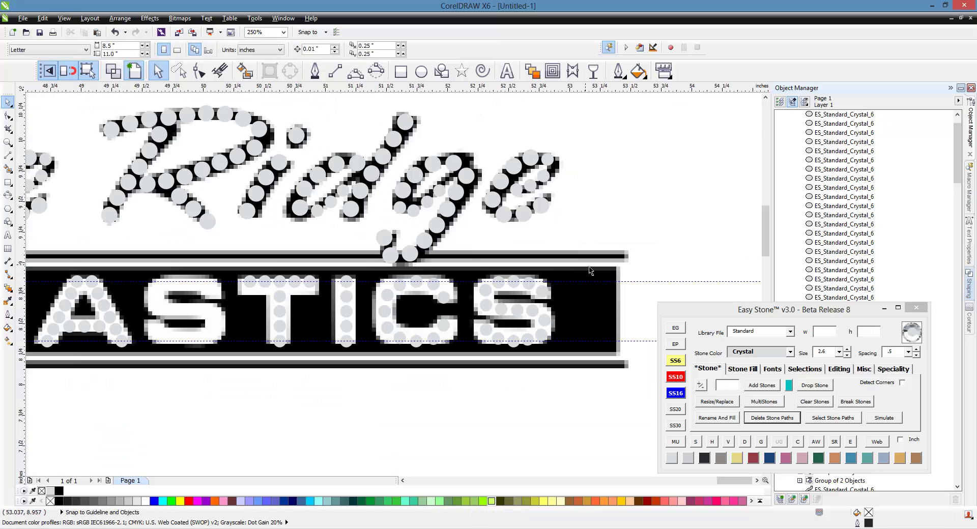
left_click_drag(591, 263, 477, 371)
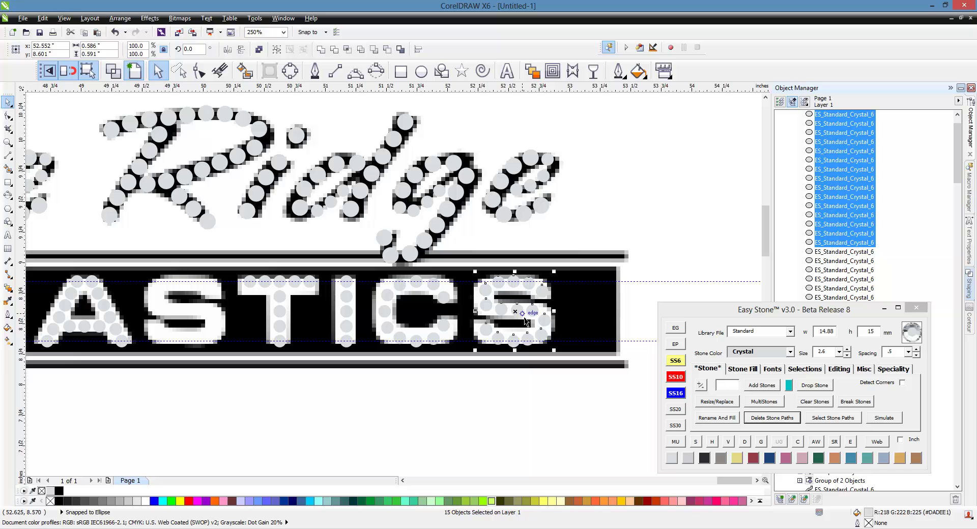
left_click_drag(527, 321, 204, 332)
left_click(370, 280)
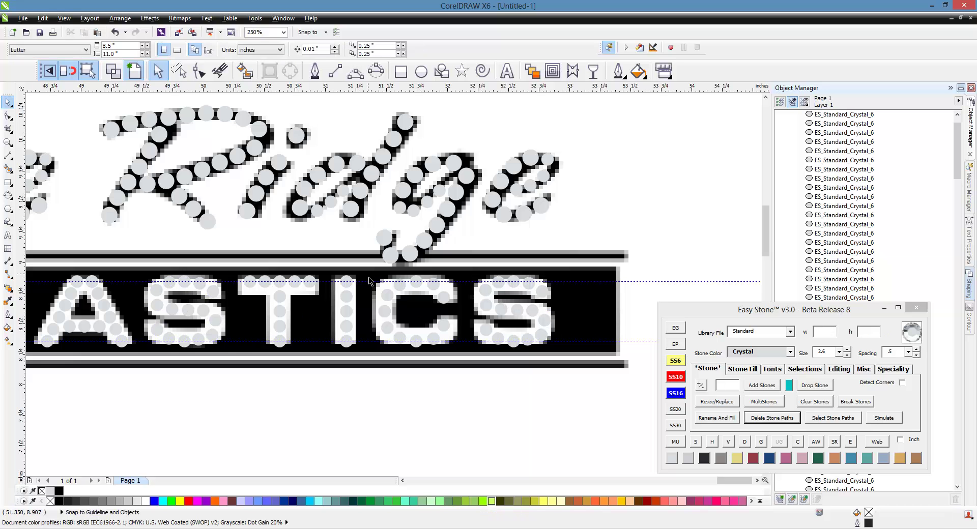
Step: Copy all of the C's stones onto the G and shift the copy slightly right to fit the letter
left_click_drag(369, 278, 468, 359)
key("F3")
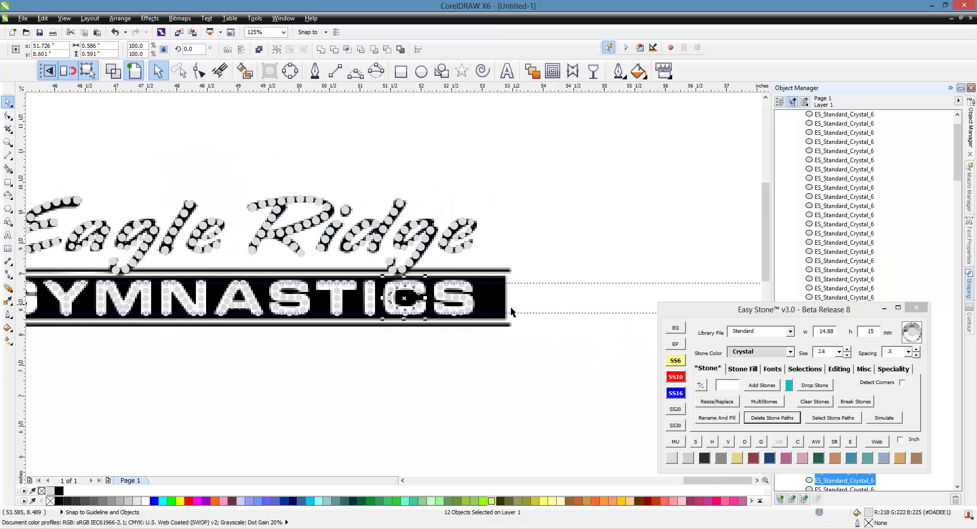
scroll(629, 325, "down", 1)
scroll(439, 323, "up", 1)
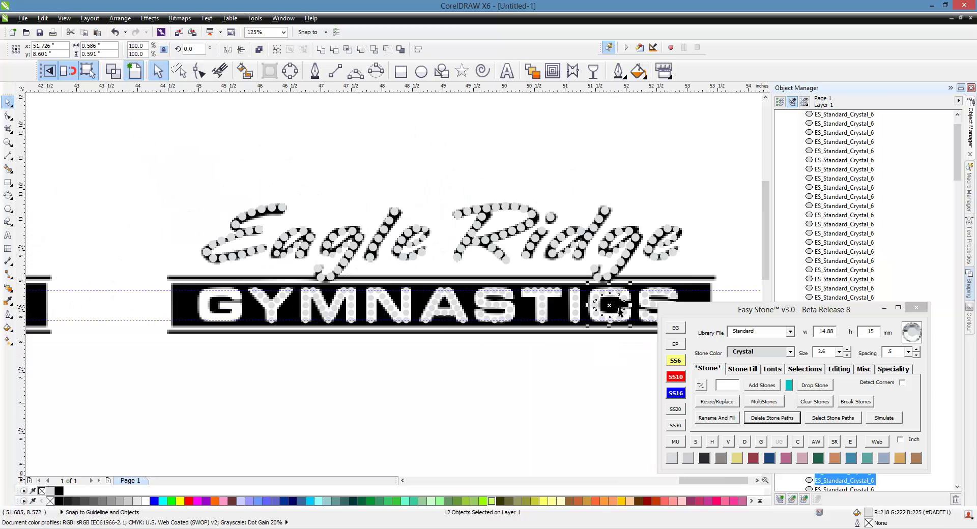
left_click_drag(614, 312, 223, 328)
scroll(223, 325, "up", 3)
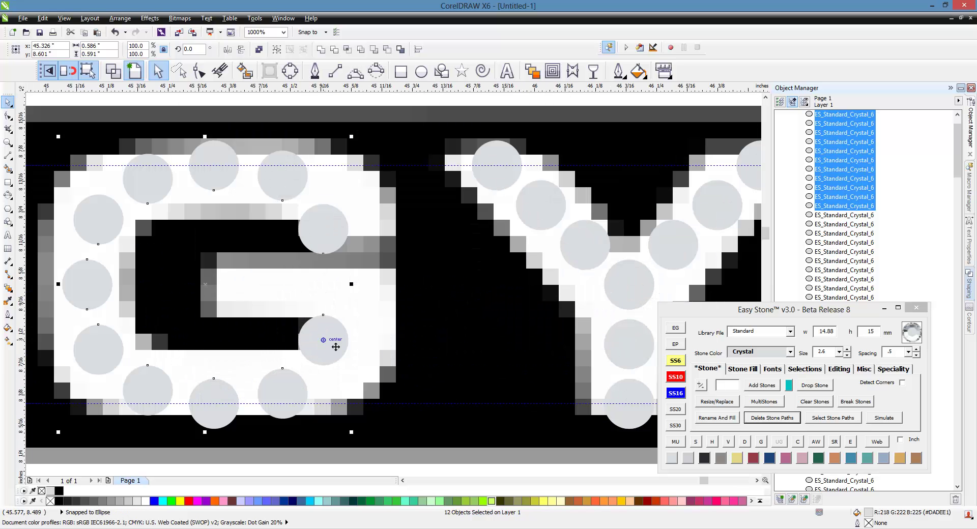
mouse_move(331, 348)
left_mouse_down()
mouse_move(346, 349)
mouse_move(322, 346)
left_mouse_up()
scroll(387, 295, "down", 1)
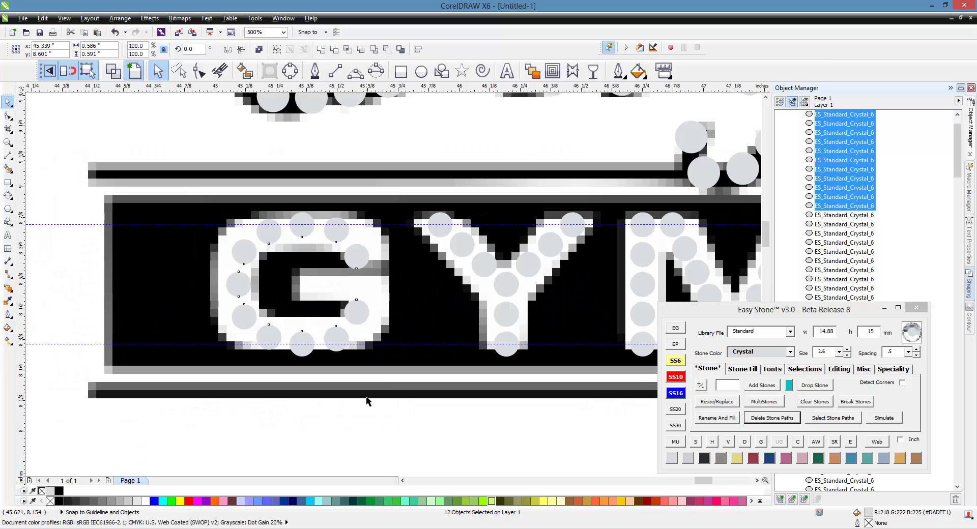
Step: Fit the G's lower-right stone to its curve, copy it to the crossbar's right end, and add two copies leftward at a 3.1 mm offset
key("Escape")
scroll(359, 346, "up", 1)
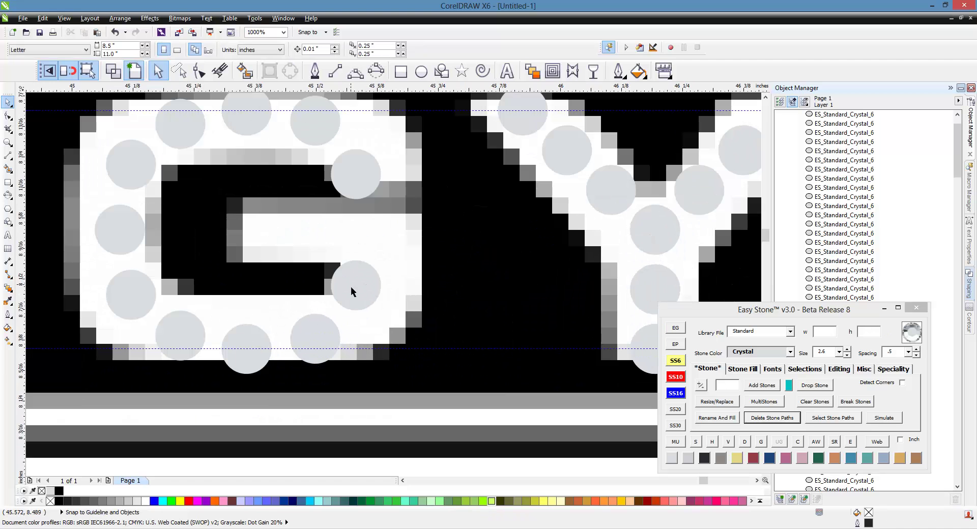
left_click_drag(363, 293, 397, 260)
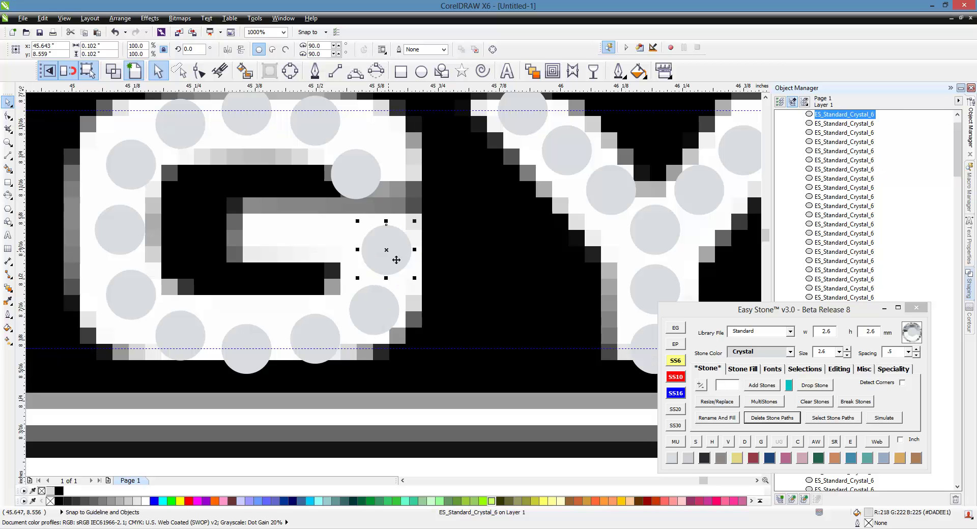
left_click(747, 376)
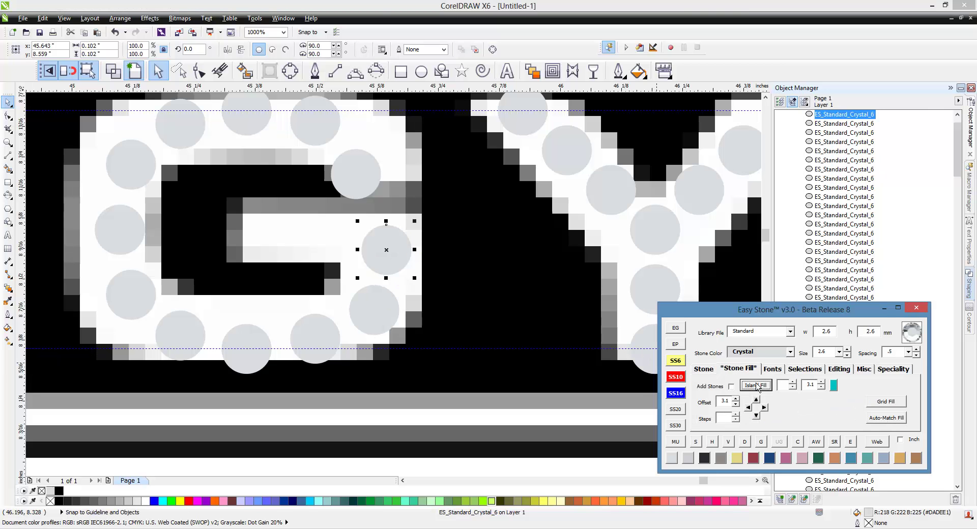
left_click(748, 408)
left_click(749, 407)
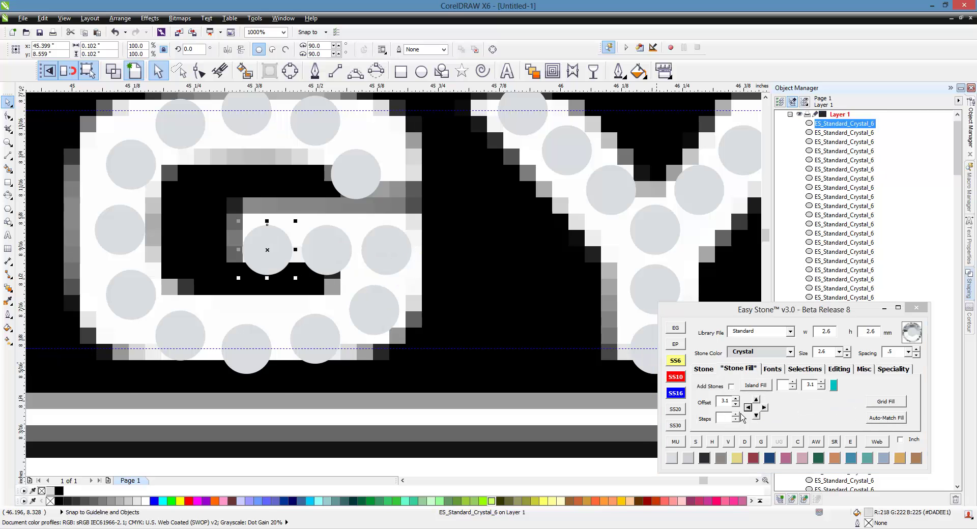
Step: Move the G's upper-right end stone outward into the white of the letter and fine-tune its position
left_click(508, 303)
scroll(361, 160, "up", 1)
left_click_drag(361, 162, 392, 139)
scroll(371, 166, "down", 1)
scroll(321, 142, "up", 1)
left_click_drag(344, 182, 342, 178)
left_click_drag(450, 235, 445, 229)
scroll(387, 219, "down", 2)
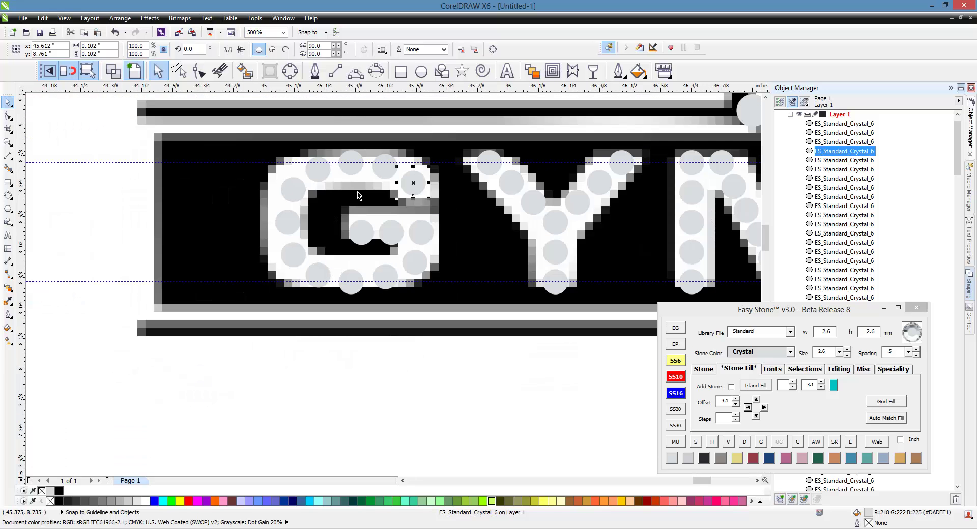
key("Escape")
scroll(424, 200, "up", 1)
scroll(274, 286, "down", 1)
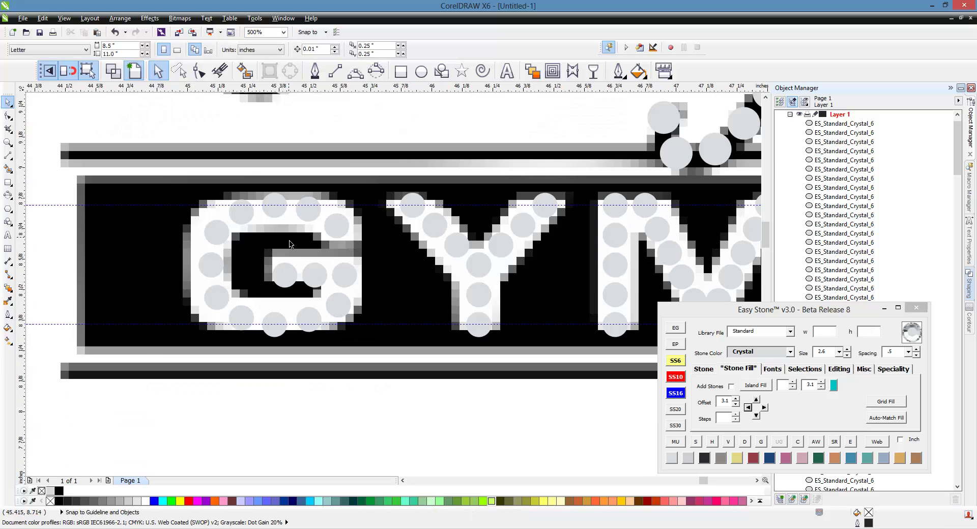
scroll(291, 245, "up", 1)
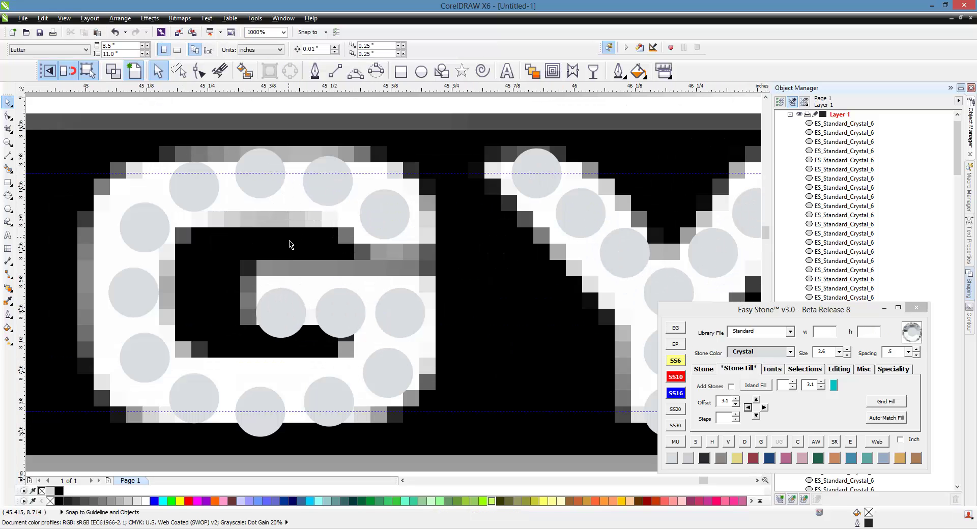
Step: Re-space the G's outline stones evenly, from the upper-right end around to the crossbar's right stone
left_click(391, 224)
left_click(329, 198, "shift")
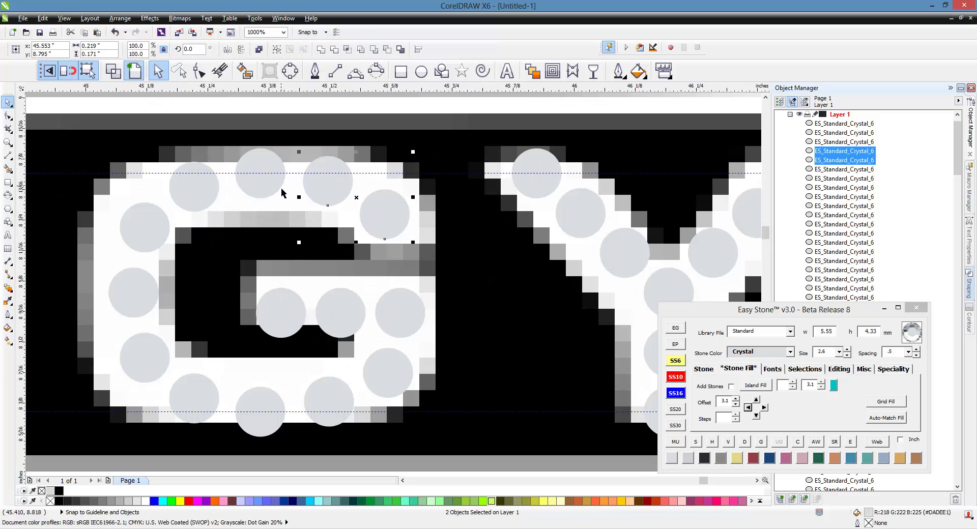
left_click(275, 192, "shift")
left_click(194, 194, "shift")
left_click(150, 232, "shift")
left_click(145, 301, "shift")
left_click(152, 354, "shift")
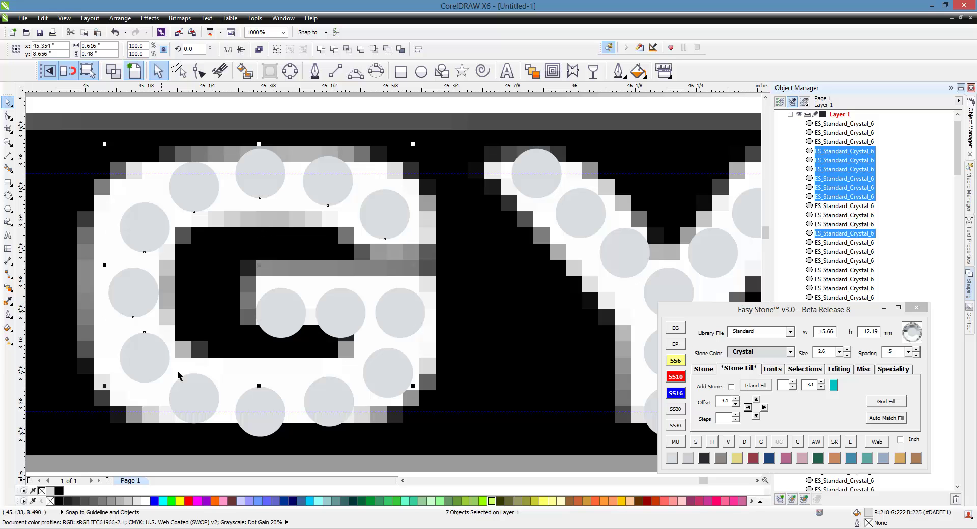
left_click(204, 395, "shift")
left_click(259, 410, "shift")
left_click(328, 402, "shift")
left_click(392, 373, "shift")
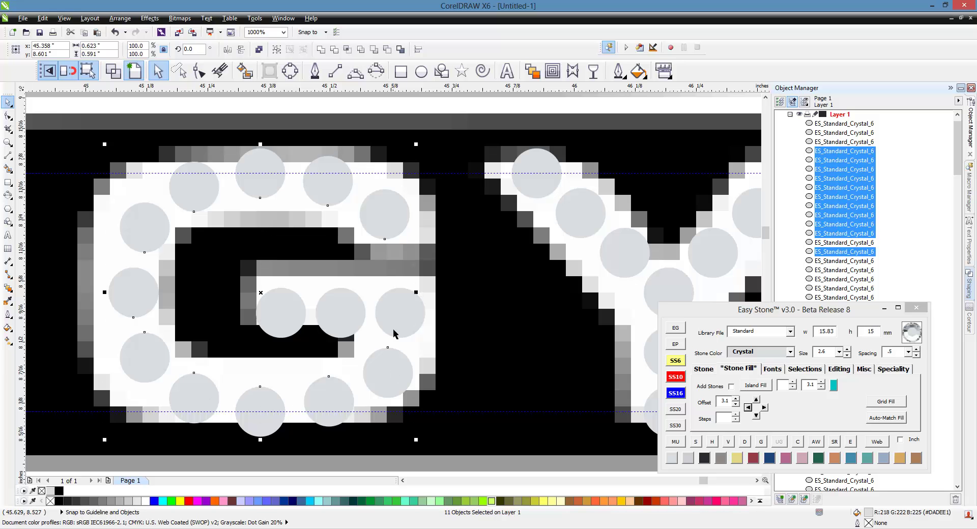
left_click(406, 327, "shift")
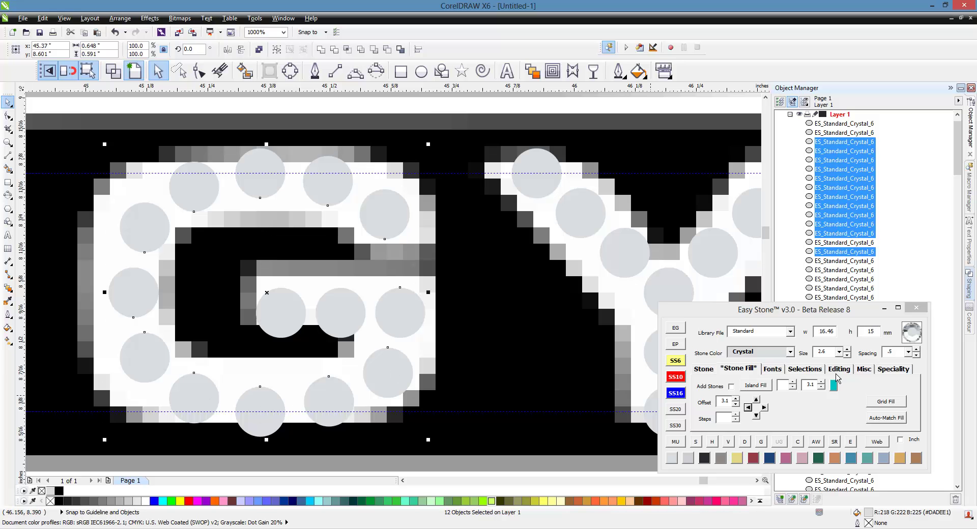
left_click(837, 377)
left_click(741, 403)
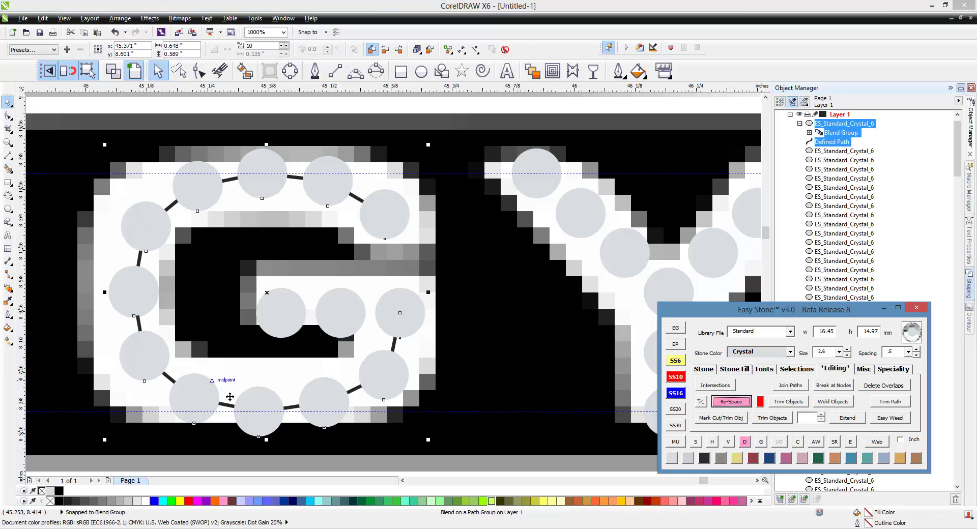
Step: Adjust the number of re-spaced stones around the G to 11 blend steps
left_click(705, 408)
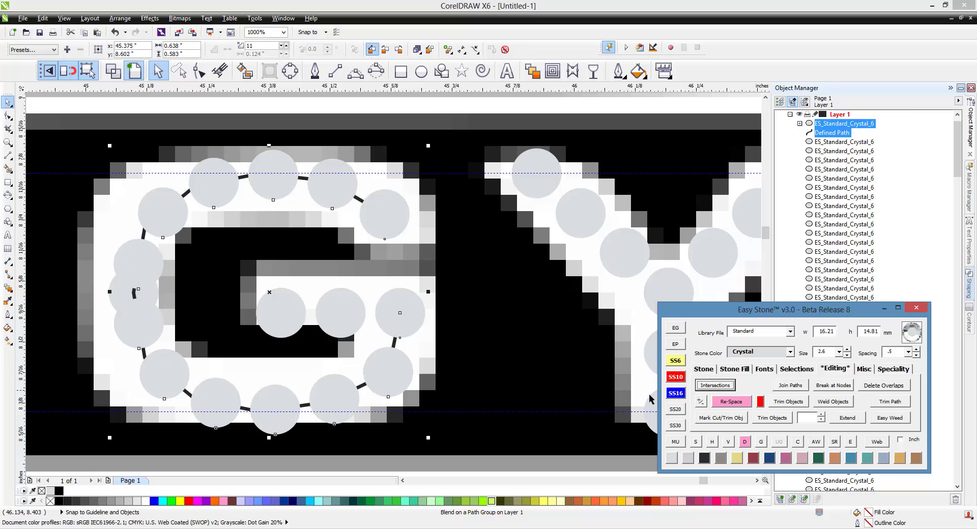
left_click(700, 402)
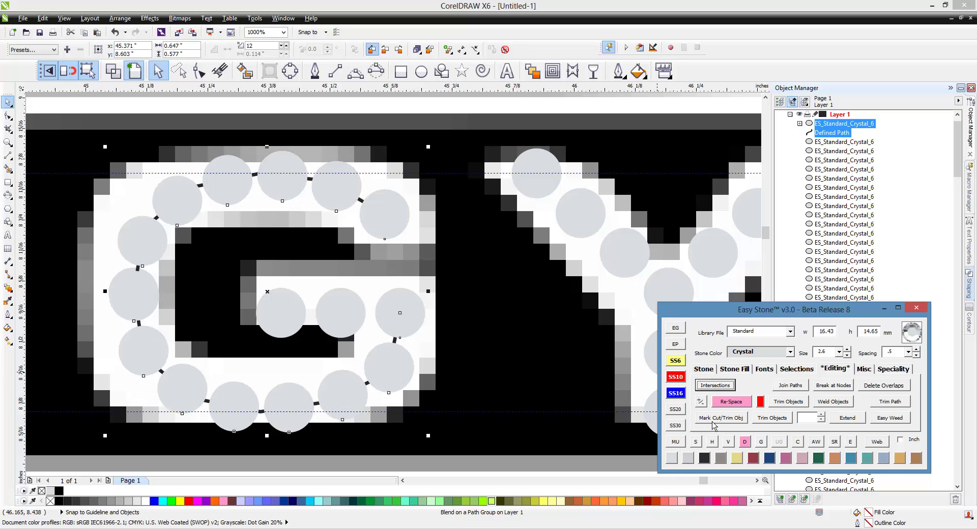
left_click(705, 405)
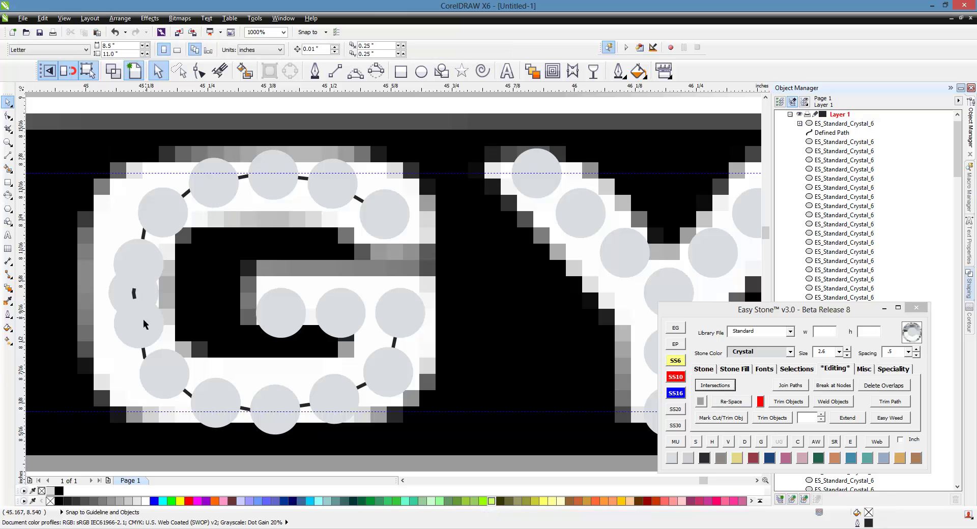
Step: Delete the overlapping stone on the G's left side and remove the path linking the G's re-spaced stones
left_click(120, 309)
key("Delete")
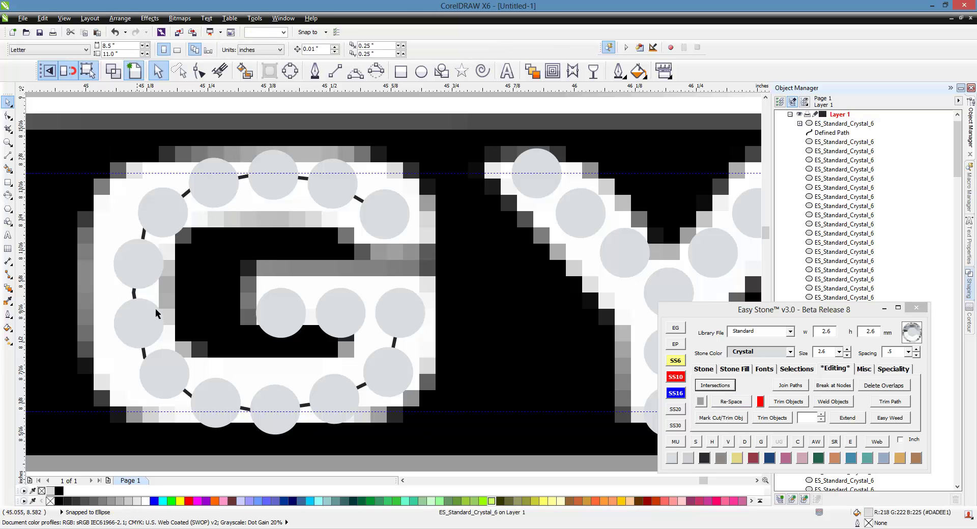
left_click(153, 282)
left_click(745, 441)
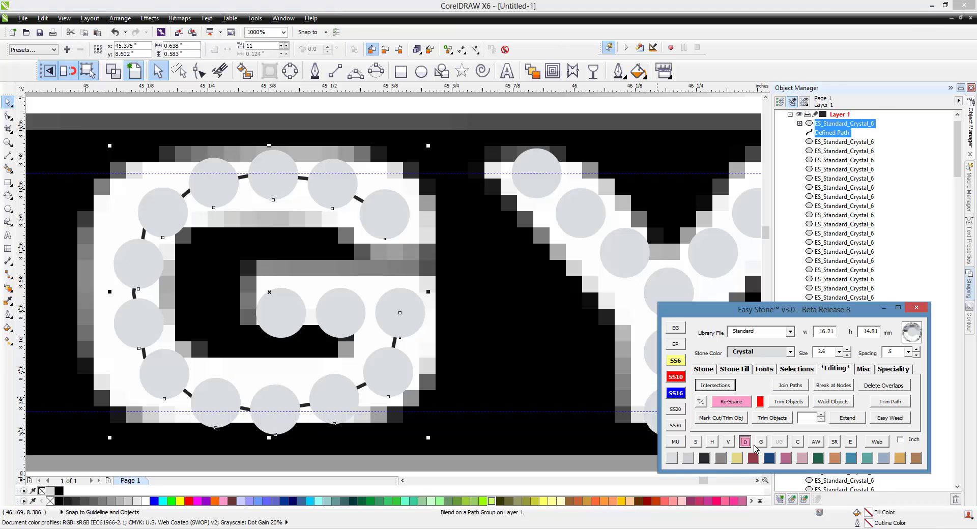
Step: Re-space the C's stones evenly with 11 blend steps and remove their stone path
scroll(206, 306, "down", 1)
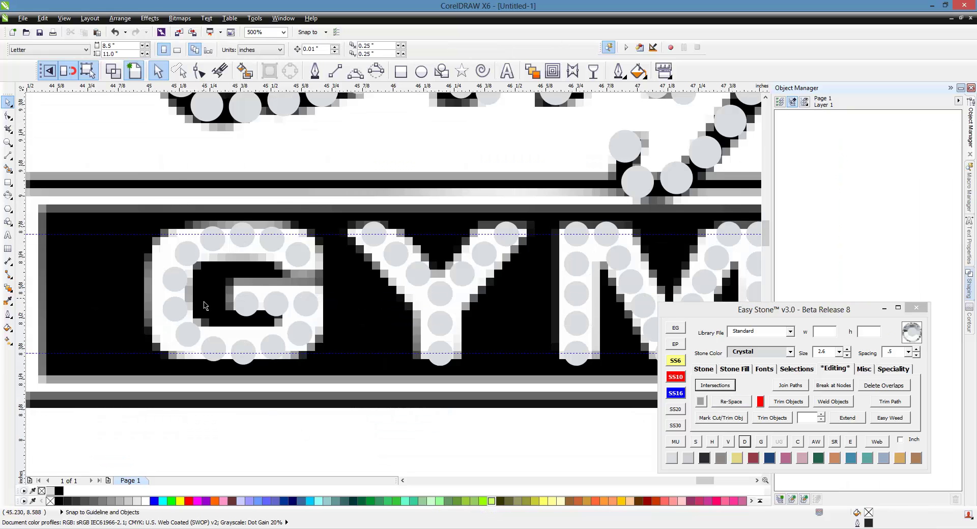
scroll(115, 273, "down", 2)
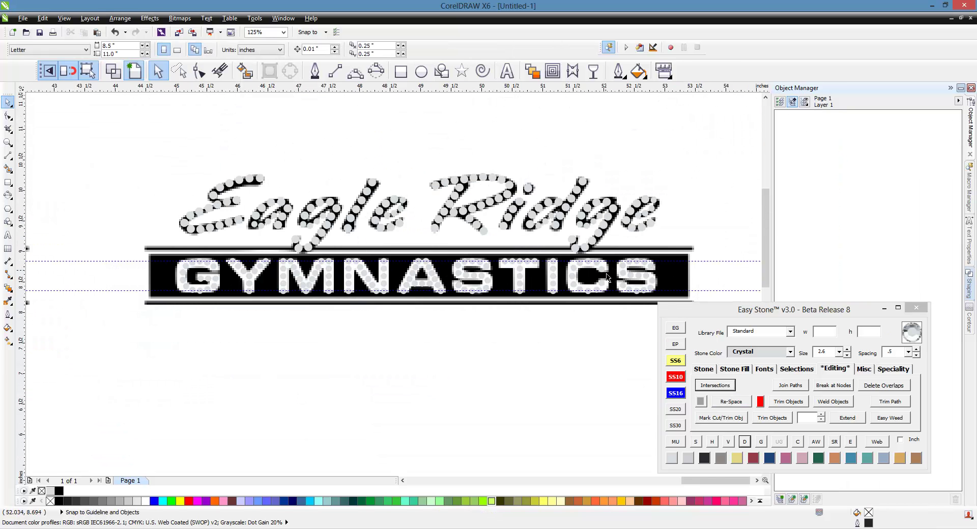
scroll(607, 278, "up", 2)
left_click_drag(597, 233, 448, 367)
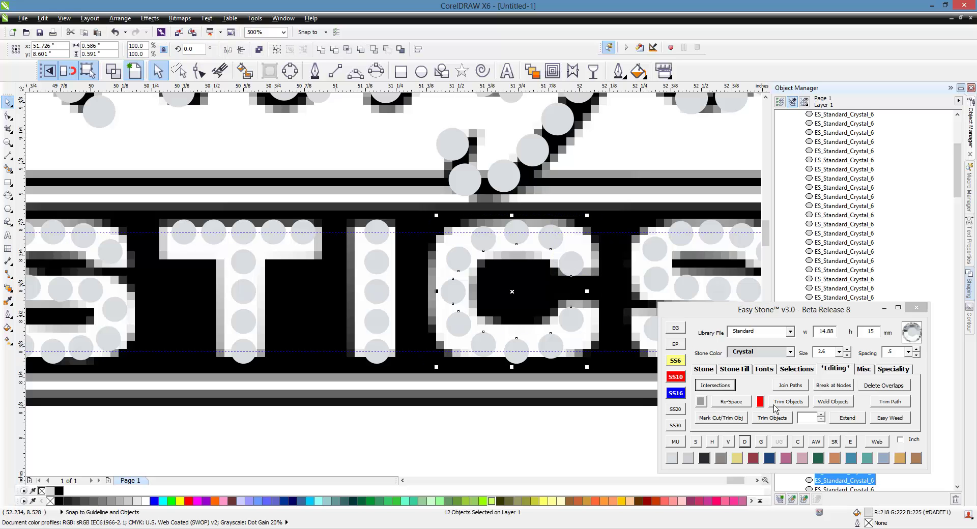
left_click(732, 402)
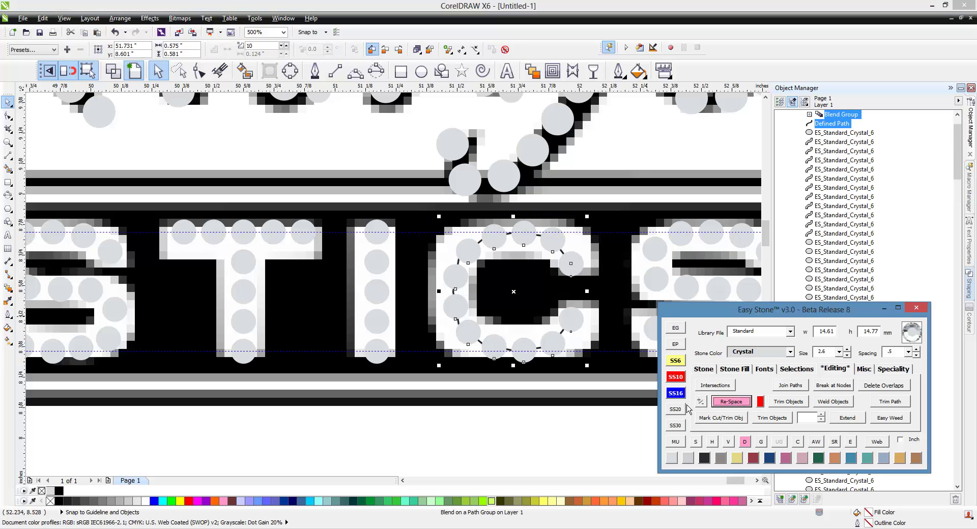
left_click(707, 407)
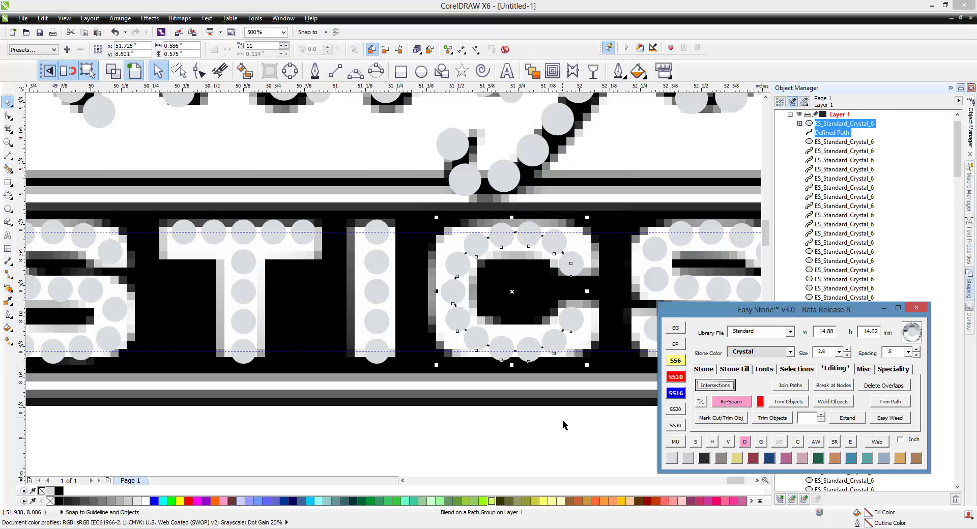
left_click(746, 445)
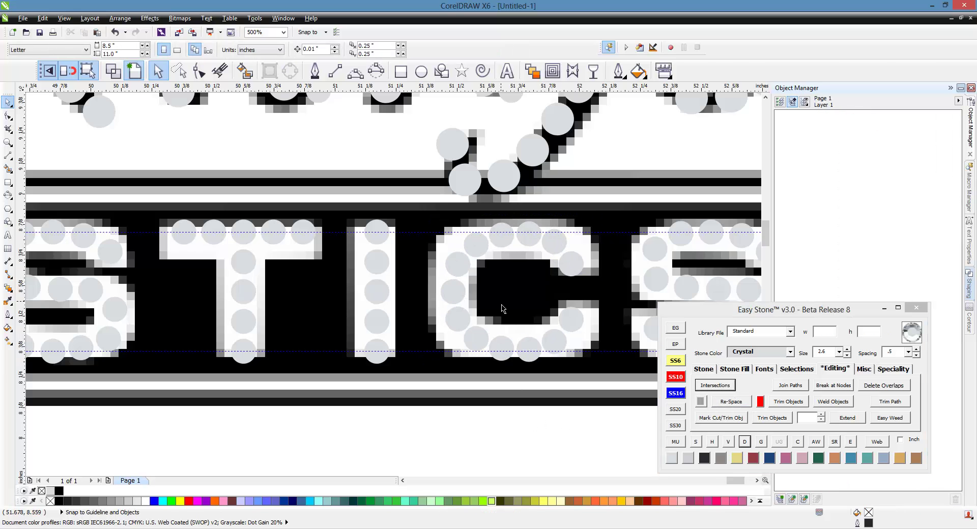
Step: Drop one SS10 crystal stone on the left end of the line below the GYMNASTICS banner
scroll(502, 308, "down", 3)
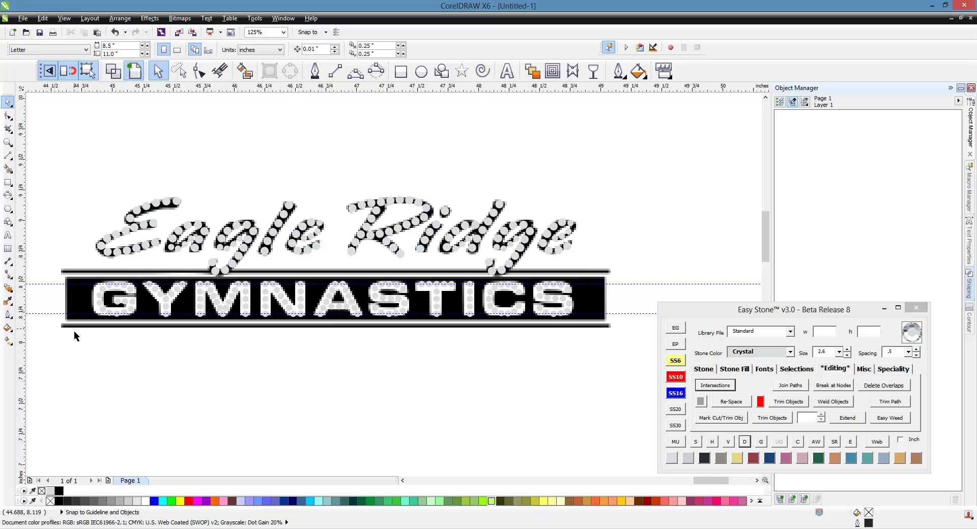
scroll(74, 331, "up", 1)
scroll(102, 326, "down", 1)
scroll(120, 322, "up", 1)
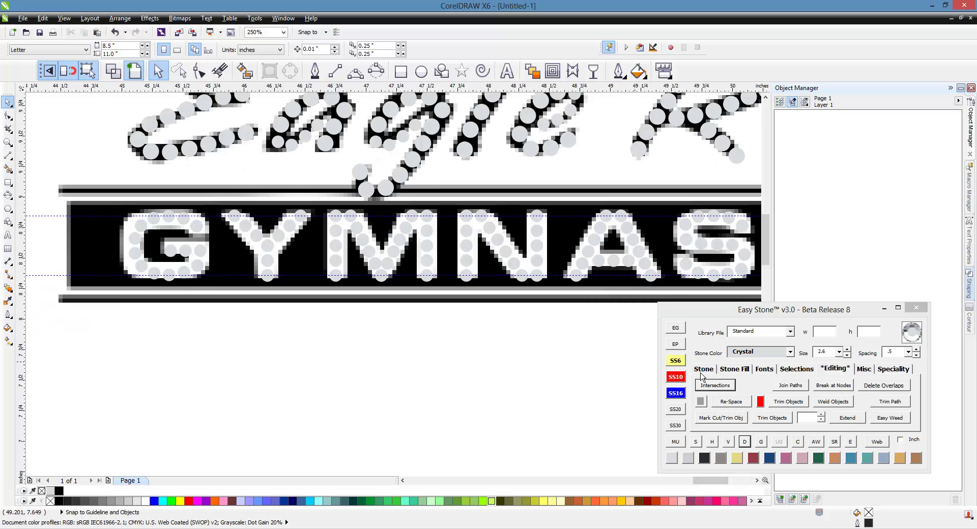
left_click(684, 382)
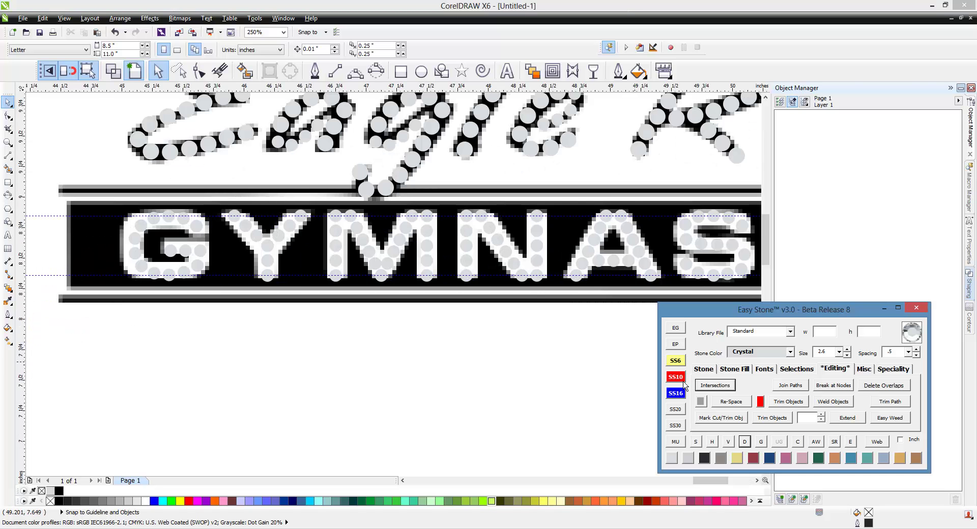
left_click(708, 370)
left_click(812, 386)
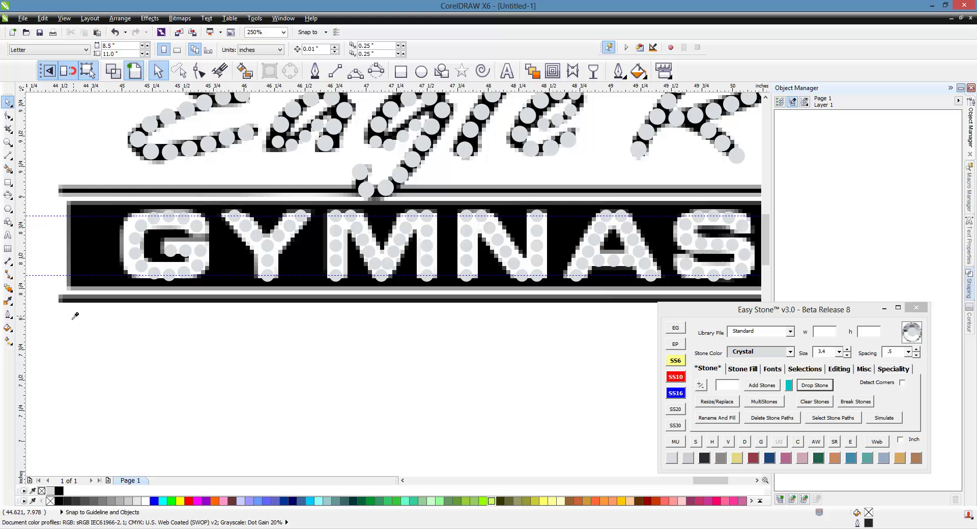
left_click(66, 304)
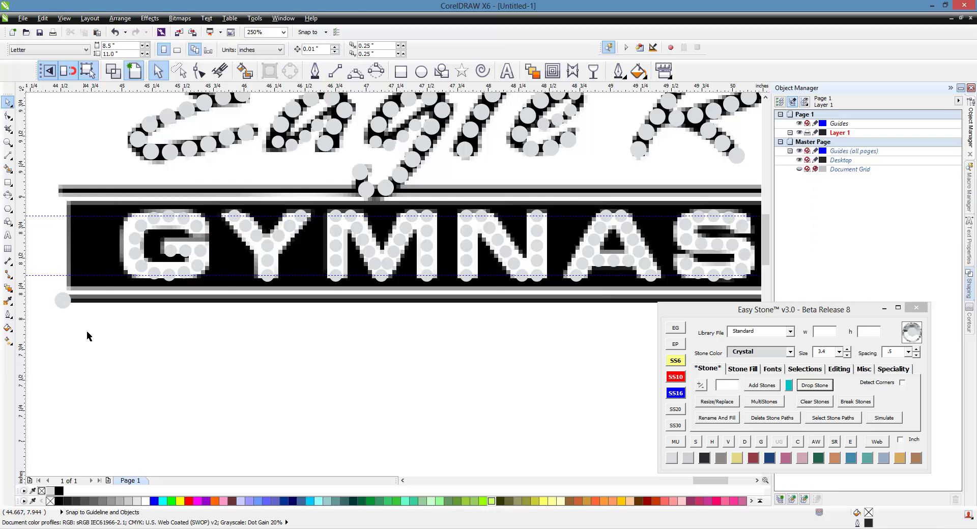
Step: Copy the SS10 stone to the lower line's right end, fill the line between them with stones, and delete the stone path
scroll(76, 311, "down", 2)
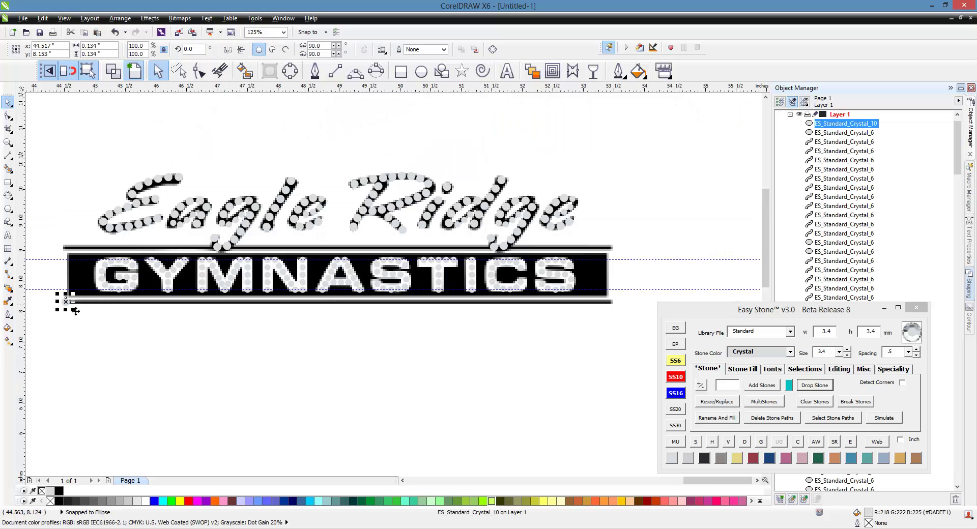
left_click_drag(72, 310, 608, 322)
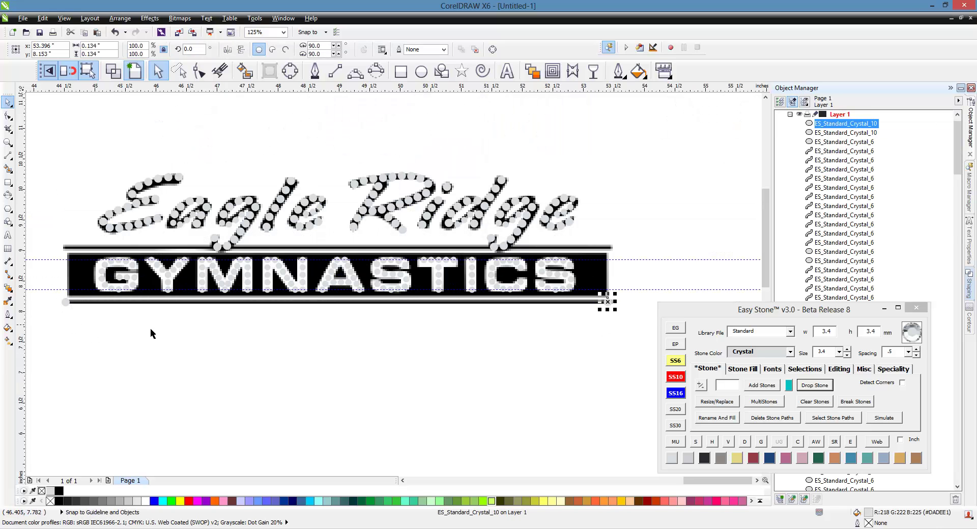
left_click_drag(47, 328, 643, 299)
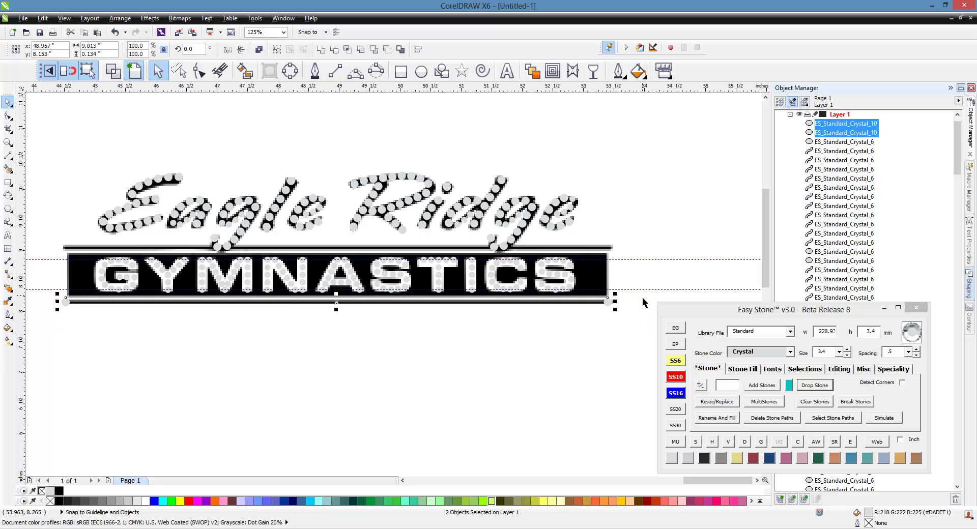
left_click(773, 401)
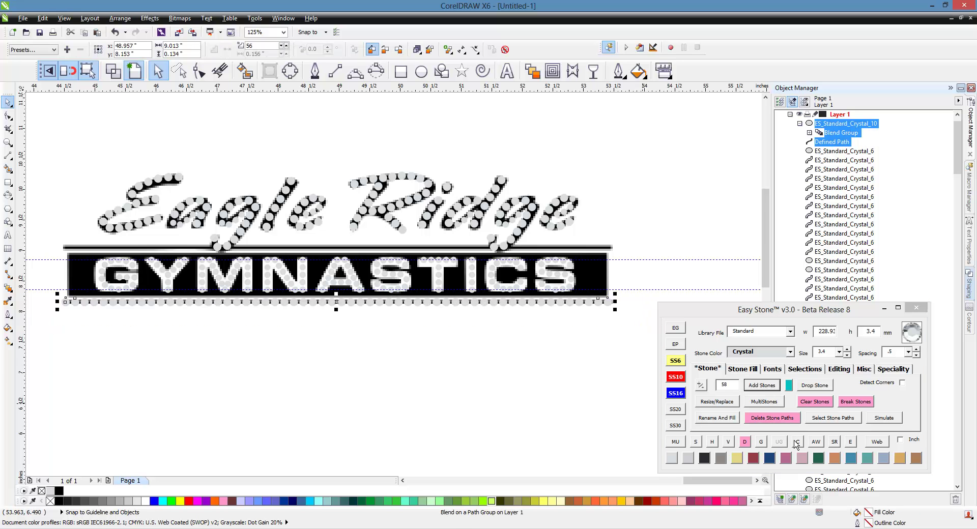
left_click(52, 324)
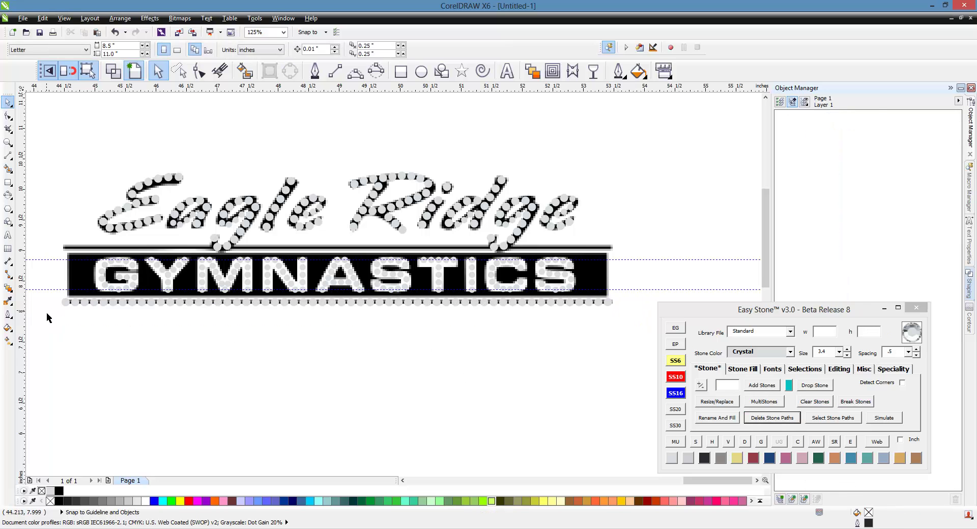
Step: Copy the complete row of SS10 stones from the lower line onto the line above the GYMNASTICS banner
left_click_drag(47, 313, 638, 292)
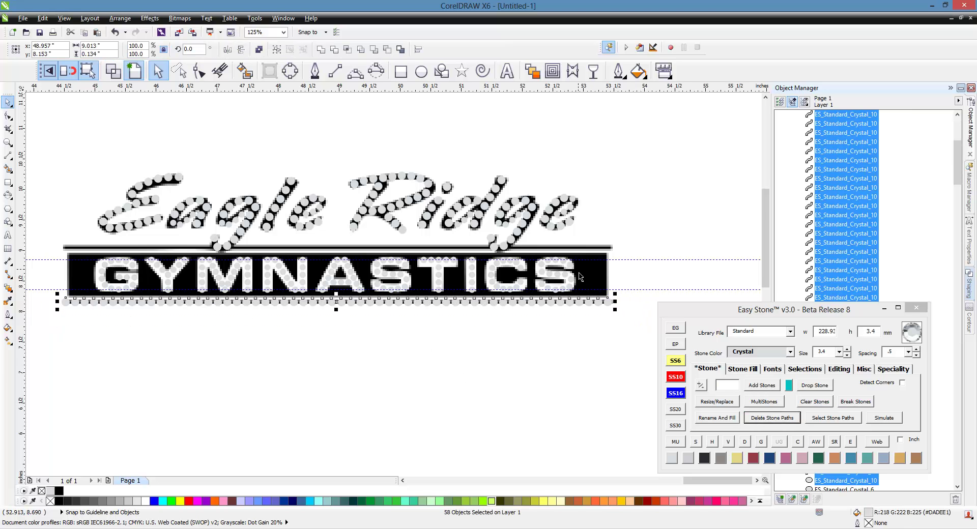
scroll(580, 277, "up", 2)
left_click_drag(545, 336, 537, 225)
left_click(507, 208)
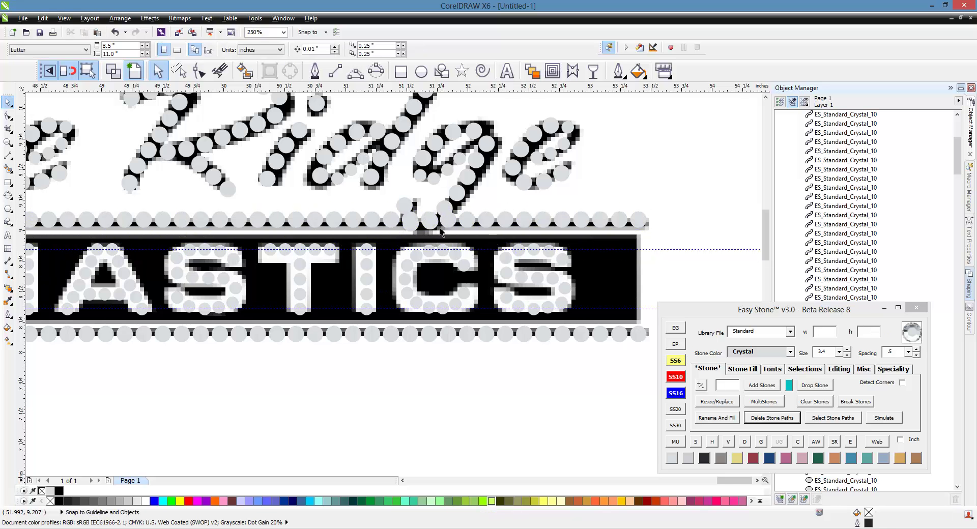
Step: Move the upper-line stones on both sides of Ridge's g tail clear of it and delete one of the doubled stones on the tail
scroll(440, 229, "up", 4)
left_click(473, 222)
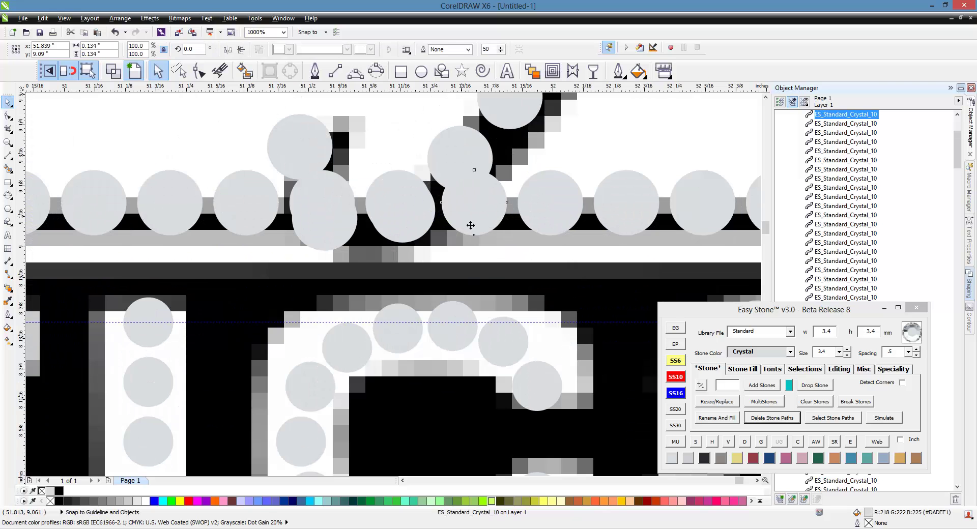
left_click_drag(470, 225, 520, 225)
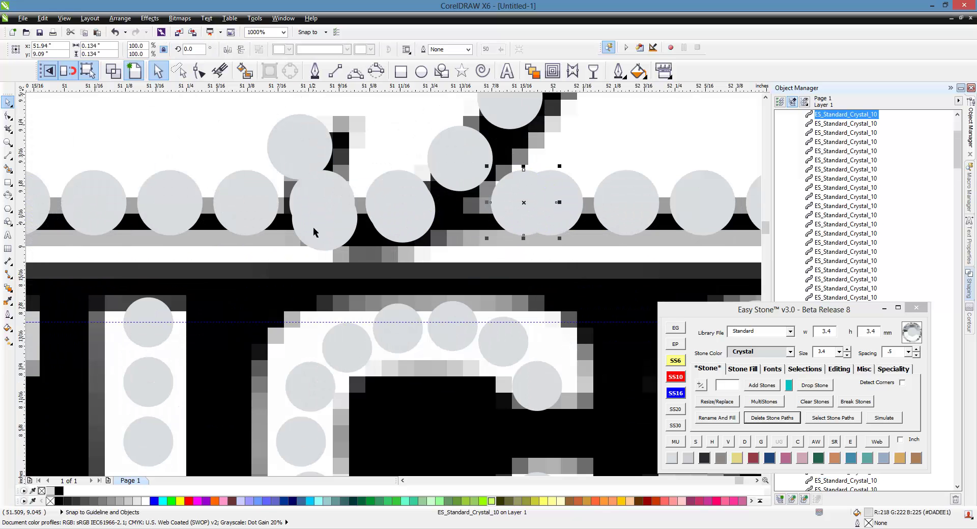
left_click(336, 194)
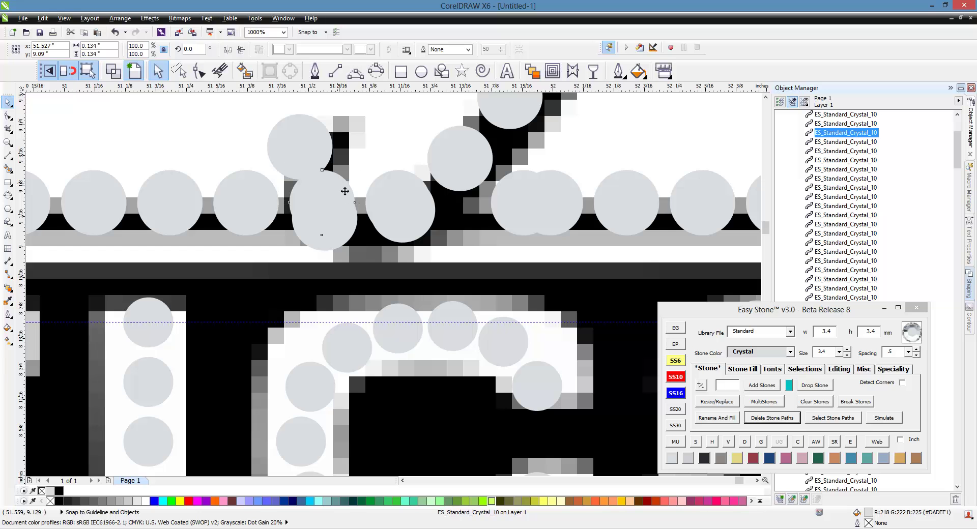
left_click_drag(345, 191, 253, 209)
left_click(438, 211)
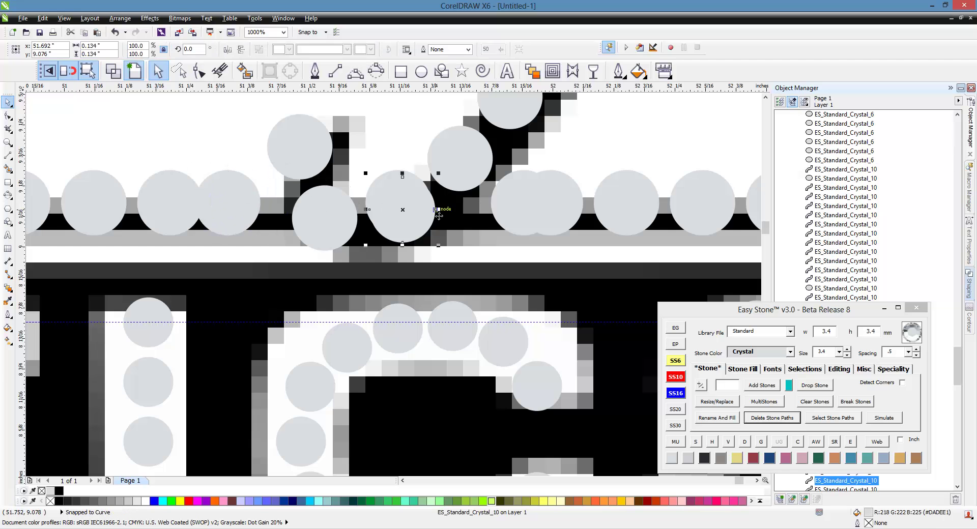
key("Delete")
left_click(503, 215)
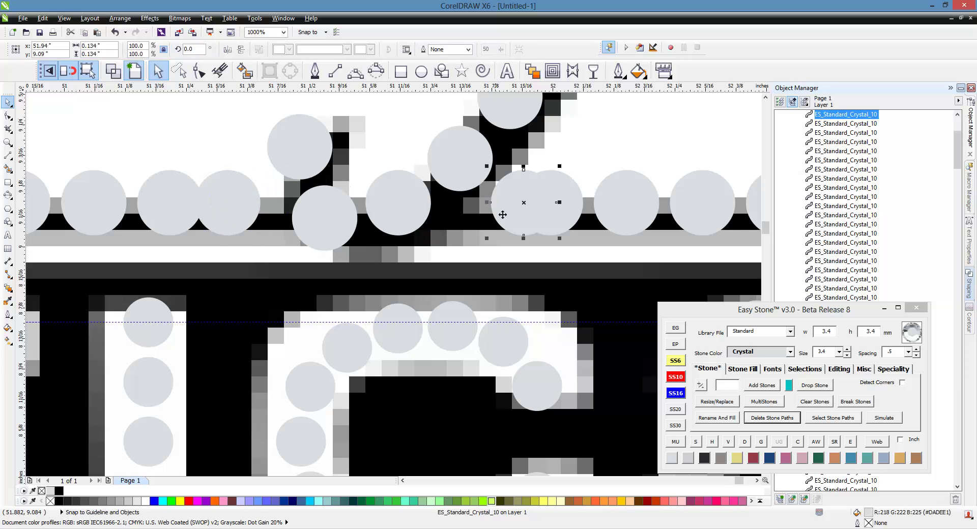
left_click_drag(503, 215, 519, 219)
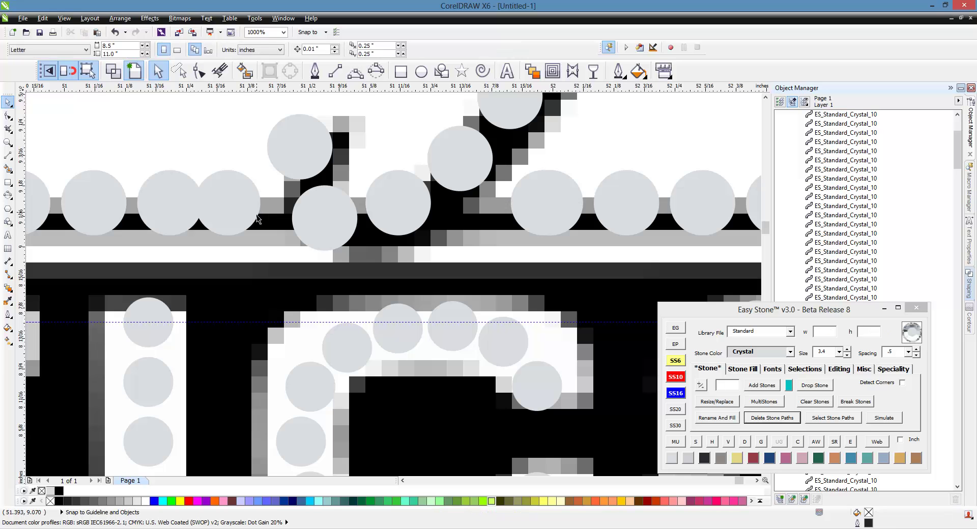
Step: Remove the doubled stone just right of Ridge's g tail and distribute the remaining ten stones evenly to the upper line's right end
left_click(234, 214)
scroll(360, 208, "down", 3)
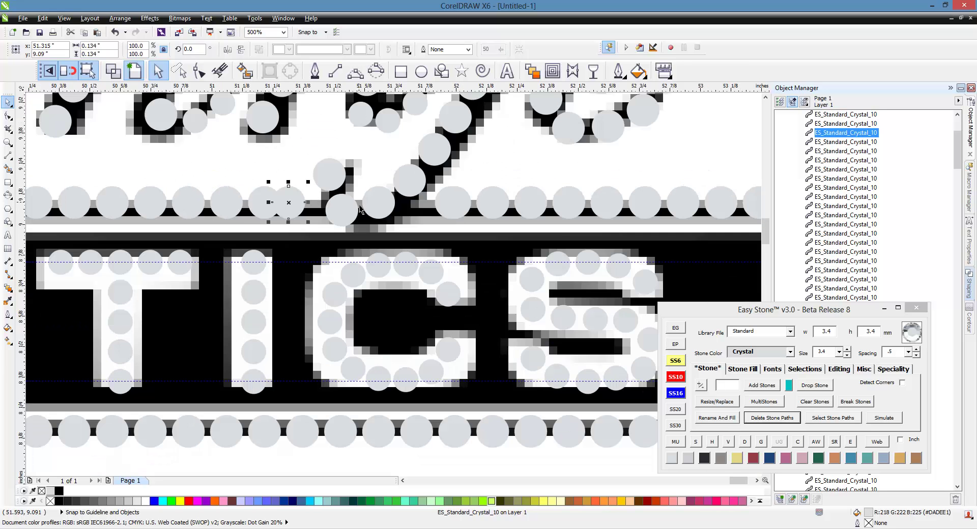
scroll(387, 208, "up", 2)
left_click(387, 204)
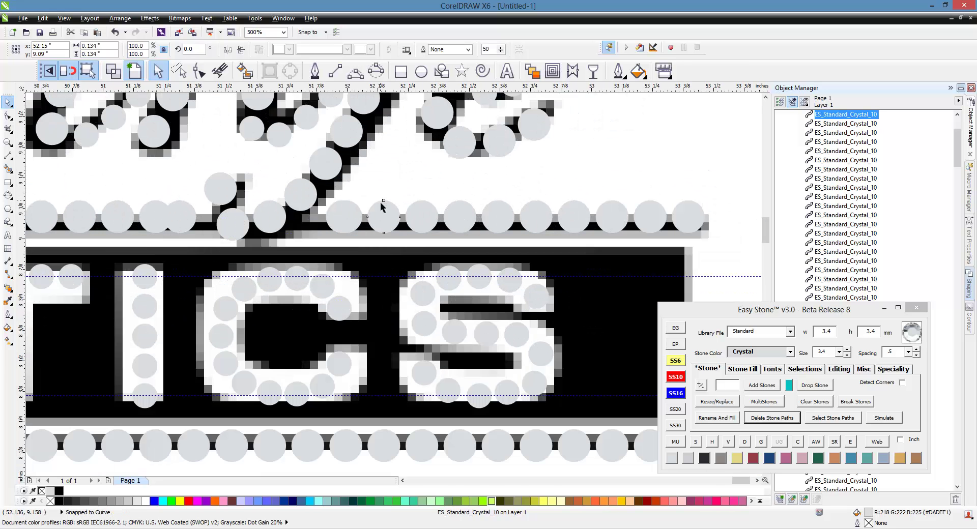
left_click(356, 218)
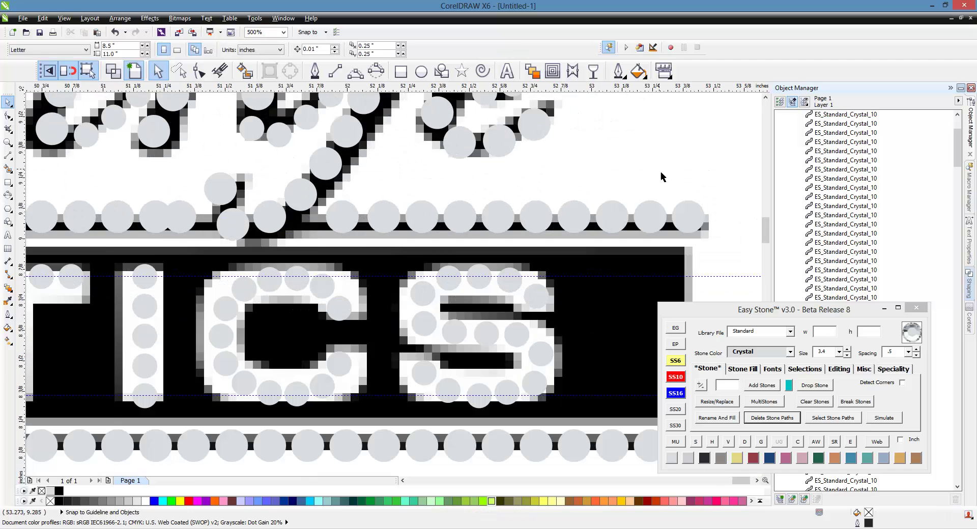
left_click_drag(742, 186, 318, 246)
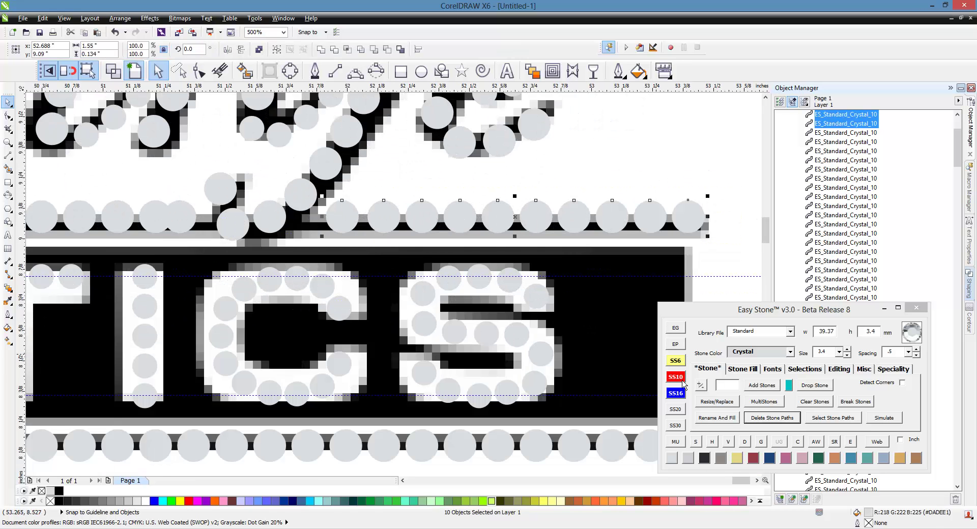
left_click(713, 443)
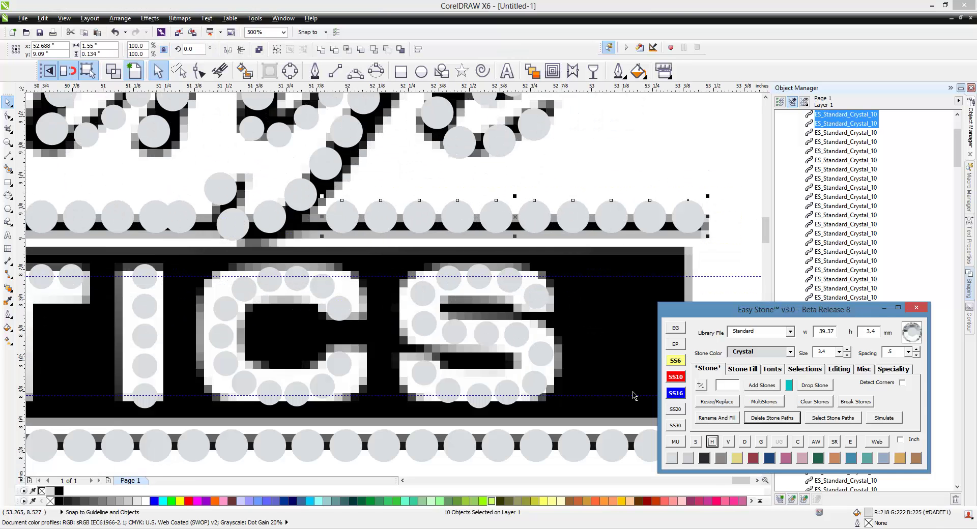
left_click(702, 191)
scroll(701, 191, "down", 4)
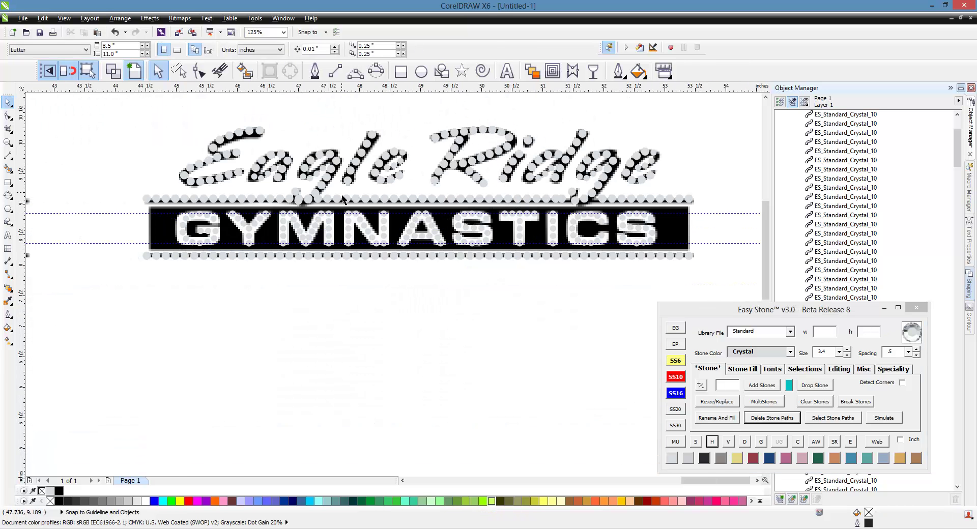
Step: Pull the upper-line stone crowding Eagle's g tail away to the right and remove the doubled stone there
scroll(343, 198, "up", 6)
left_click(295, 220)
left_click_drag(295, 221, 356, 225)
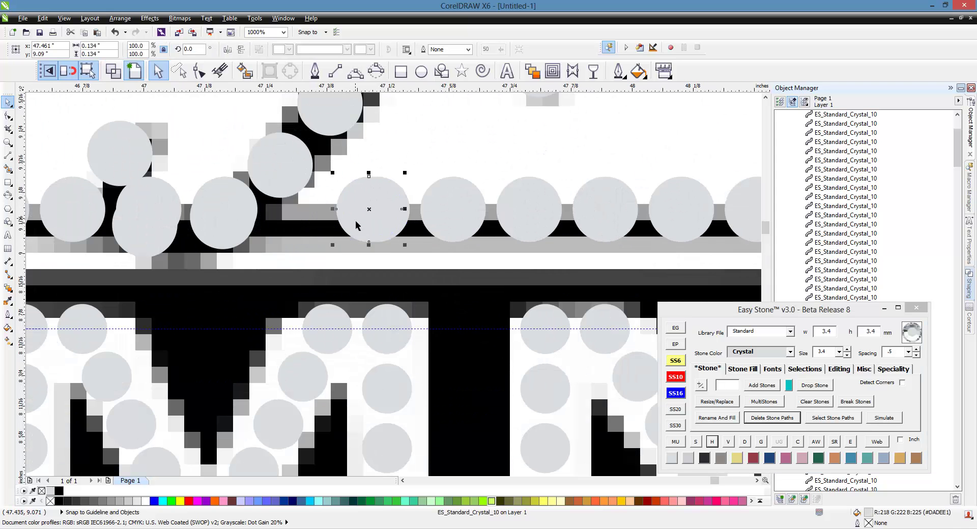
key("Escape")
Step: Select every upper-line stone between the two g tails and distribute them evenly in the horizontal direction
scroll(275, 196, "down", 3)
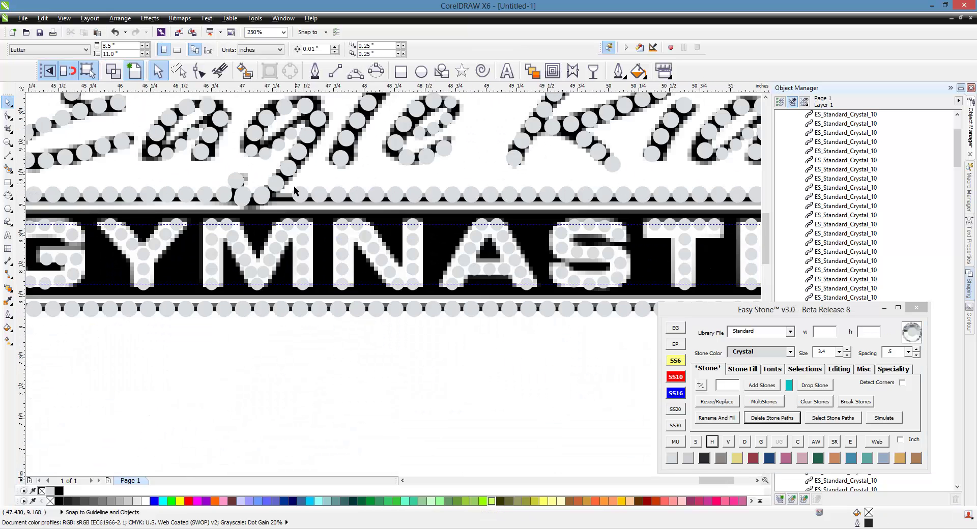
scroll(295, 190, "down", 1)
scroll(372, 187, "up", 1)
left_click(223, 202)
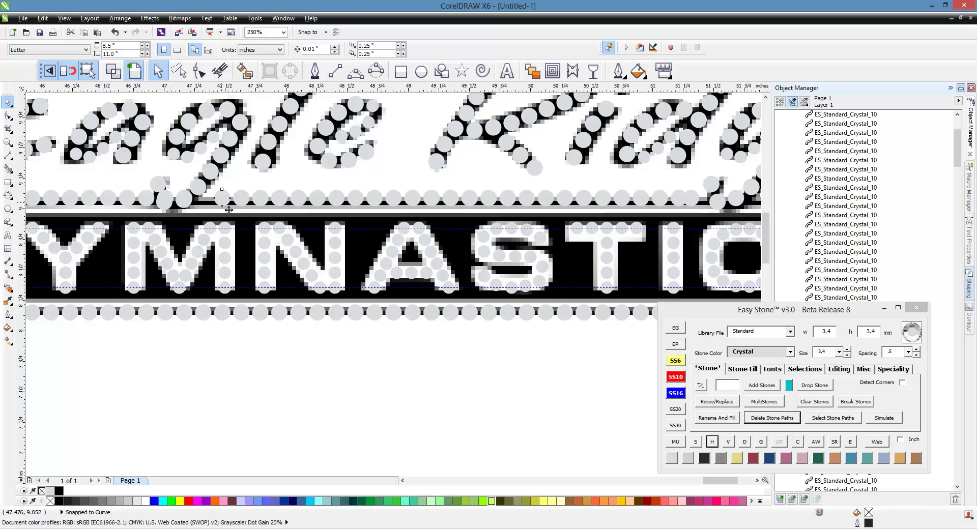
left_click(698, 202, "shift")
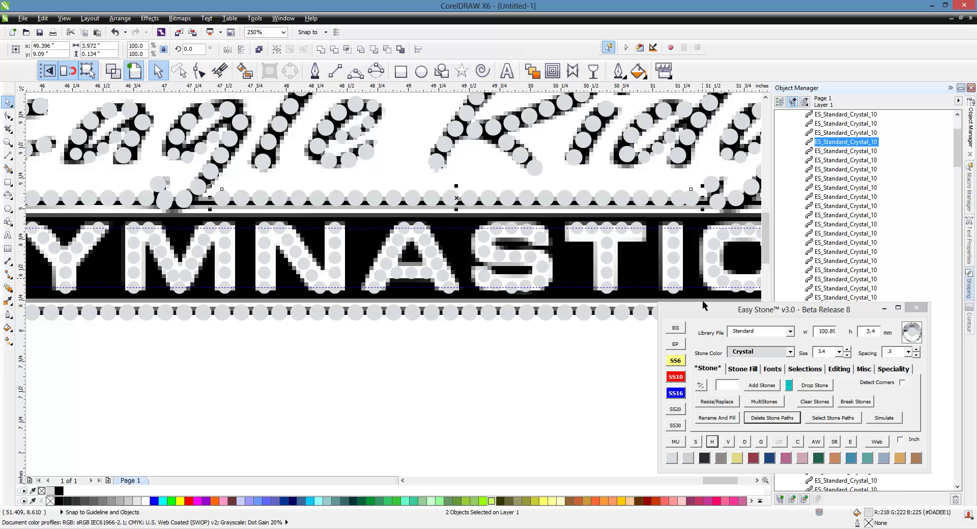
left_click(696, 442)
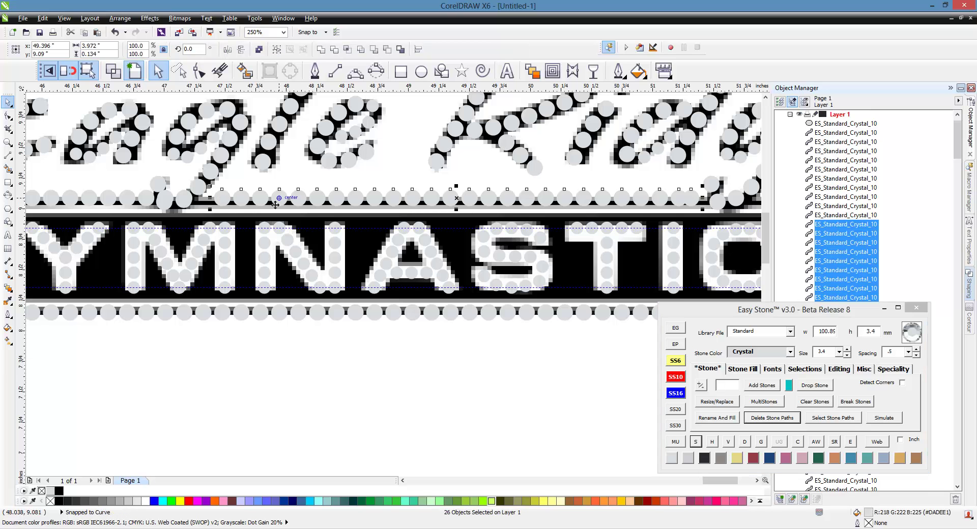
left_click(712, 442)
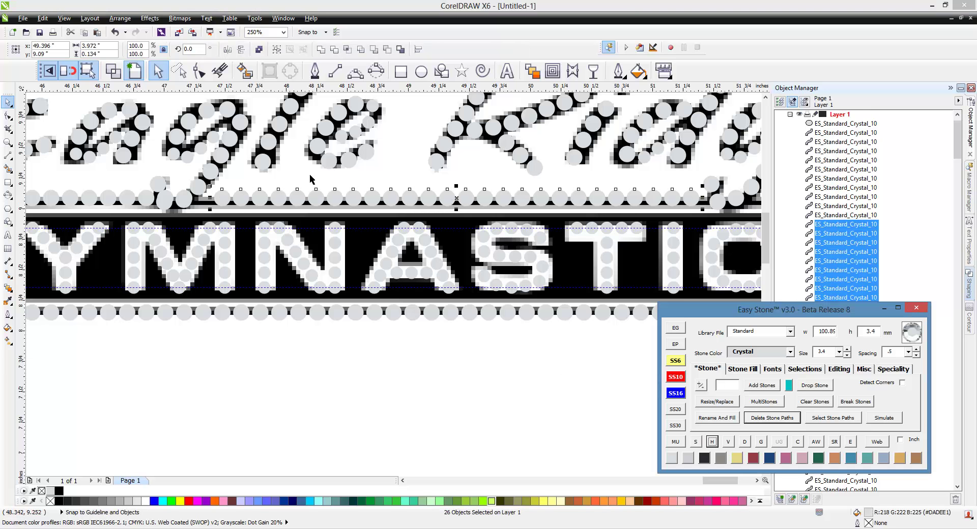
left_click(467, 372)
Step: Delete the upper-line stone overlapping Eagle's g tail and shift the stone left of the tail further left
scroll(467, 372, "down", 2)
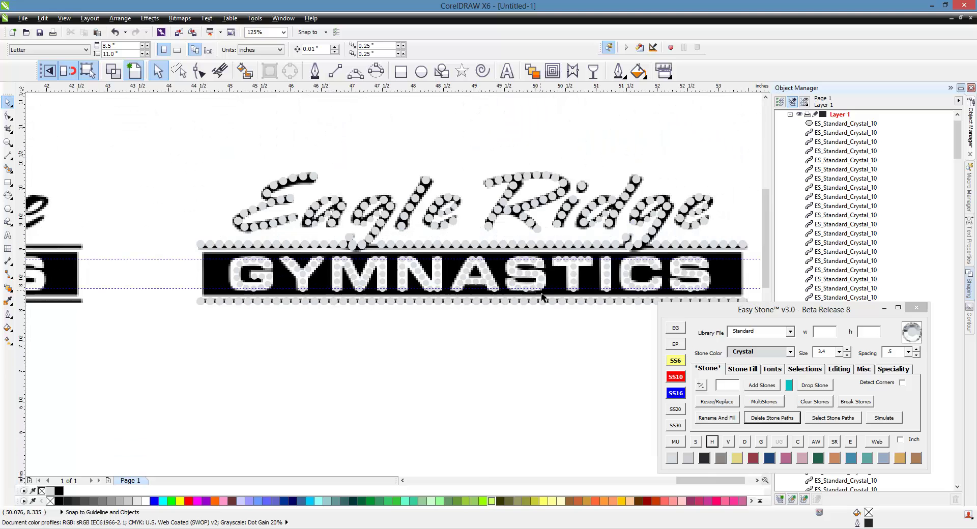
scroll(437, 292, "up", 3)
scroll(512, 229, "up", 2)
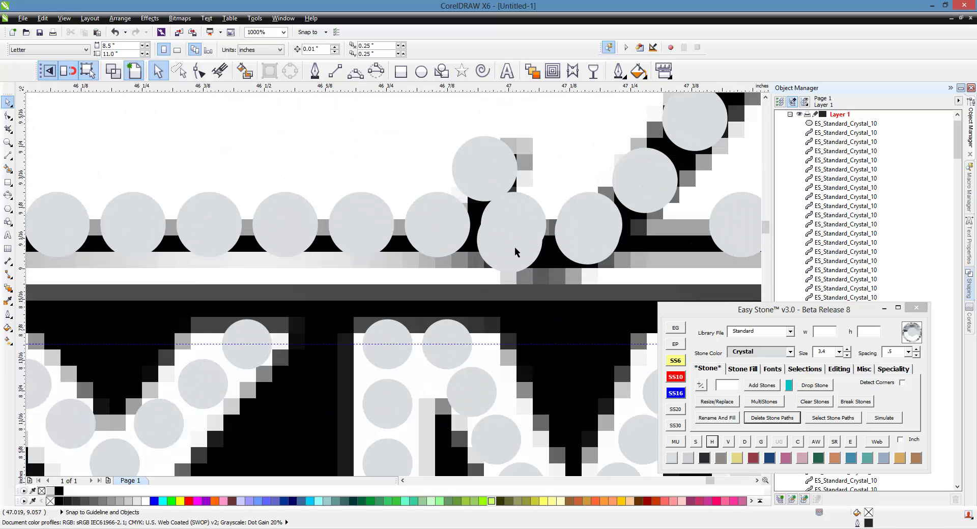
left_click(514, 250)
key("Delete")
left_click_drag(452, 230, 393, 230)
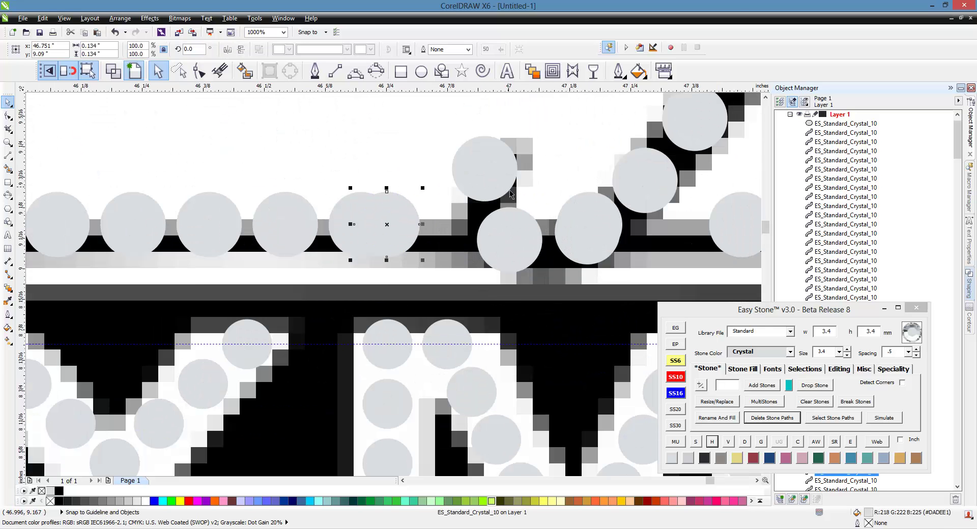
Step: Evenly space the upper-line stones from the line's left end to the shifted stone beside Eagle's g tail
scroll(526, 222, "down", 2)
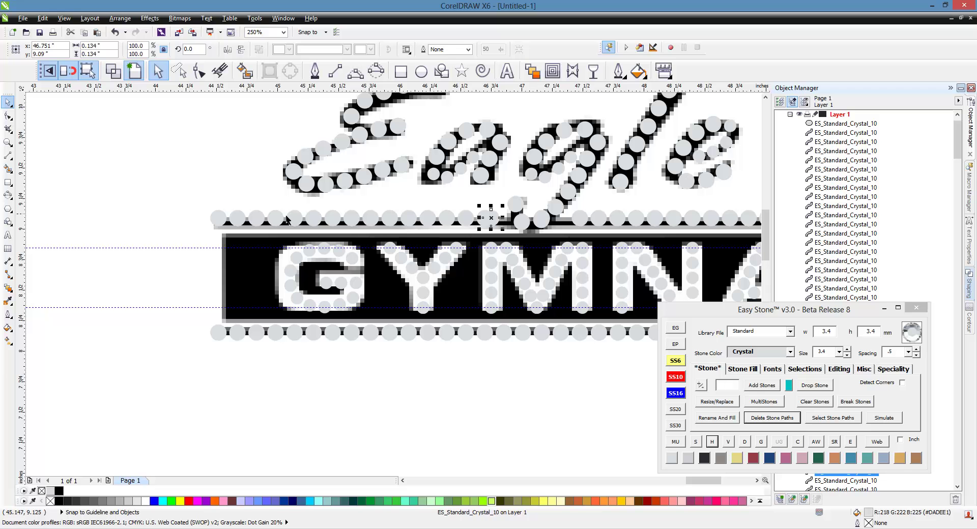
left_click(228, 225, "shift")
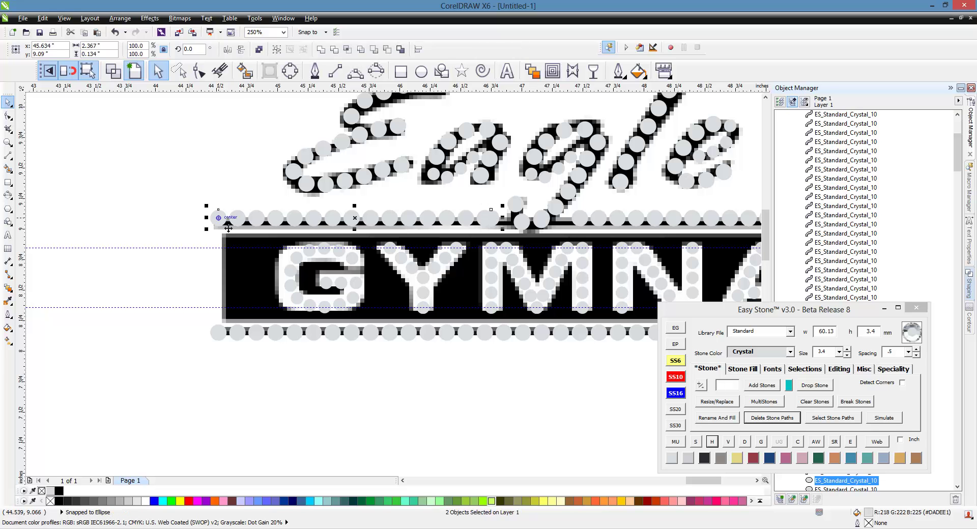
left_click(712, 441)
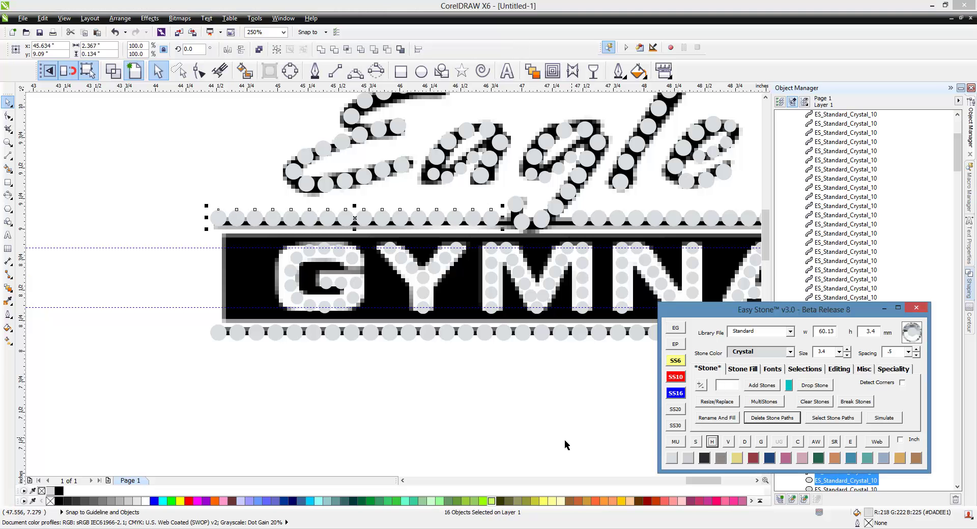
left_click(515, 439)
Step: Select all the stones of the logo without the bitmap and place a copy of them below the original
scroll(211, 203, "down", 4)
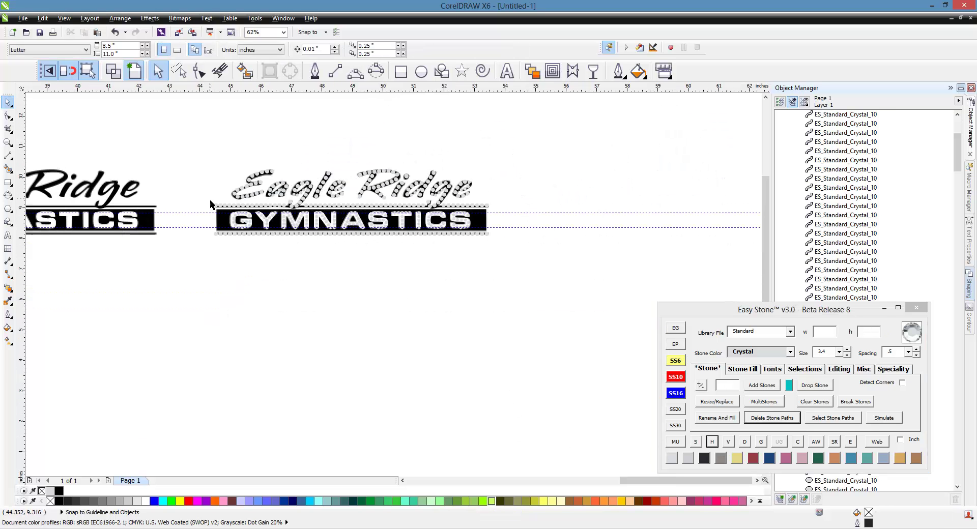
left_click_drag(199, 157, 479, 272)
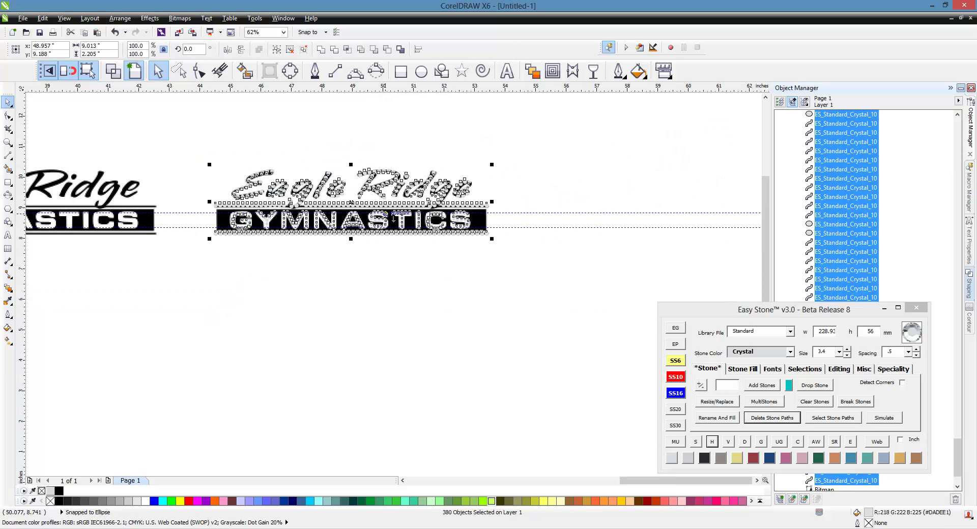
left_click_drag(381, 193, 396, 330)
left_click(377, 414)
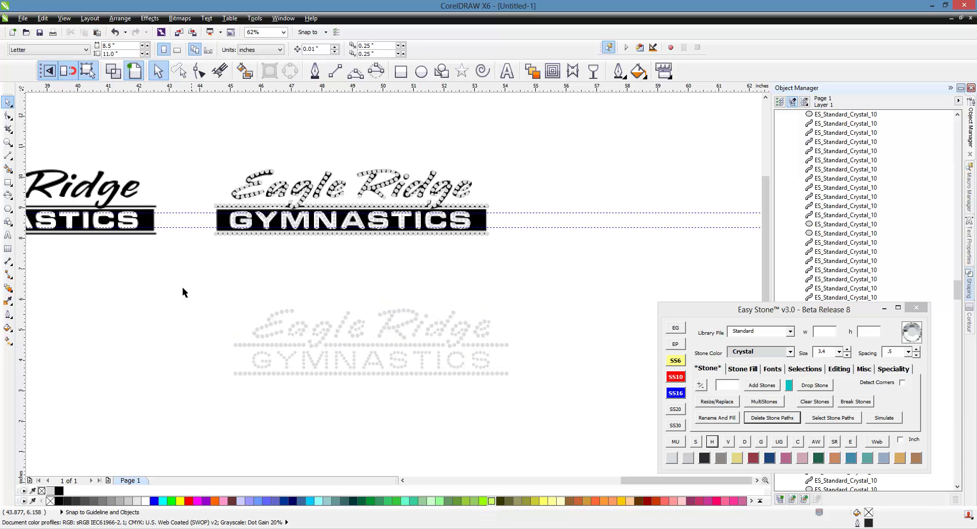
Step: Check the copied stone design for overlapping stones, ungrouping grouped shapes and deleting the duplicates
left_click_drag(173, 279, 537, 408)
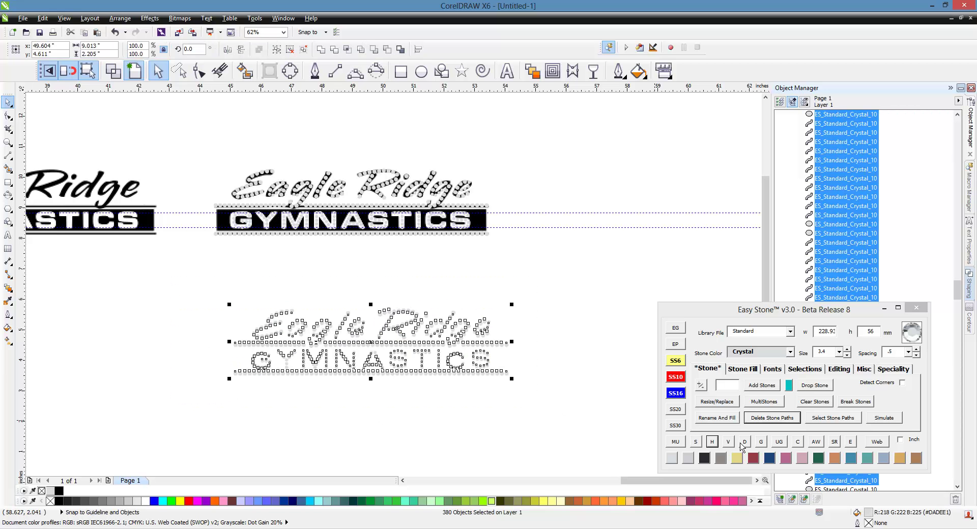
left_click(798, 441)
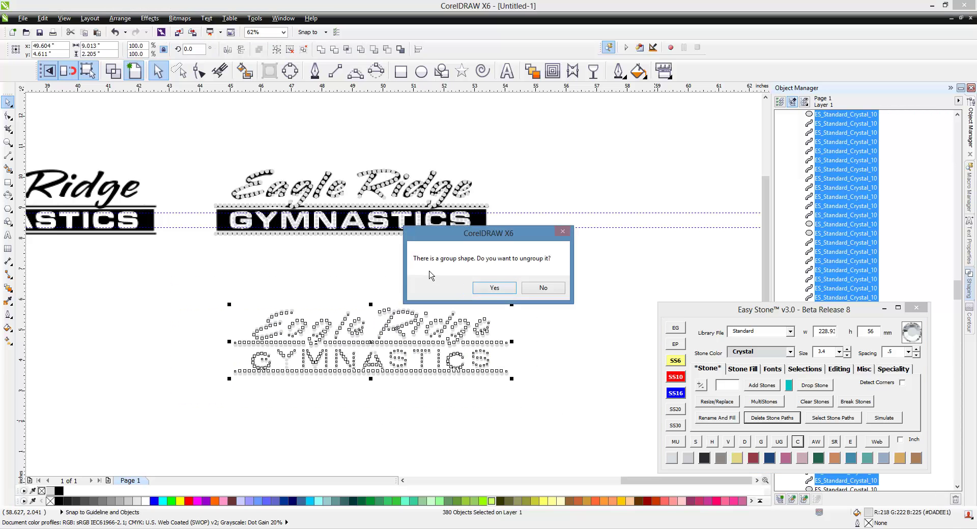
left_click(496, 292)
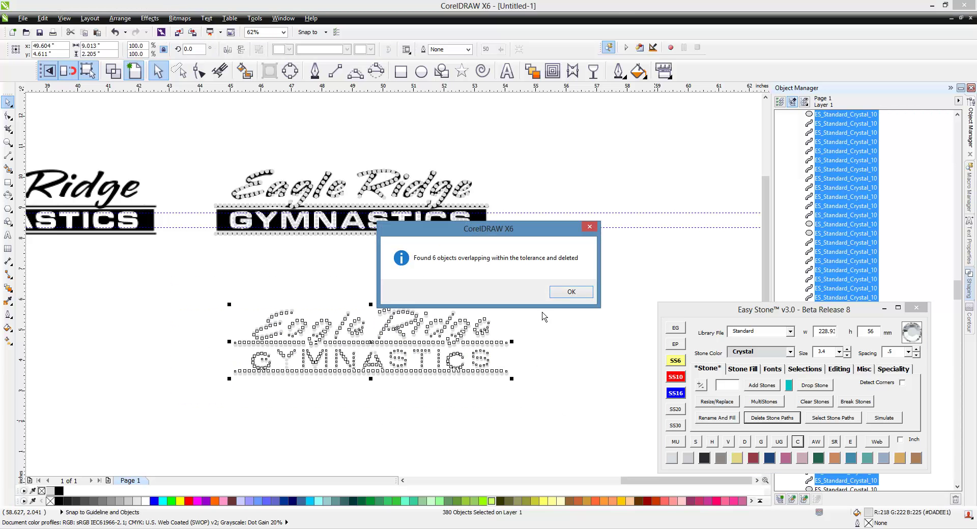
left_click(571, 291)
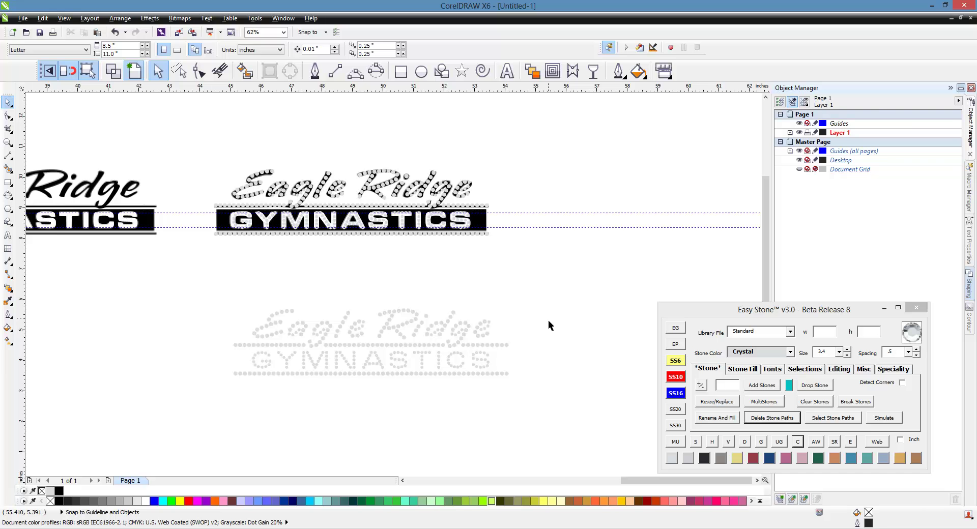
Step: Add a black weed box around the cleaned copy of the stone design
left_click_drag(558, 301, 199, 390)
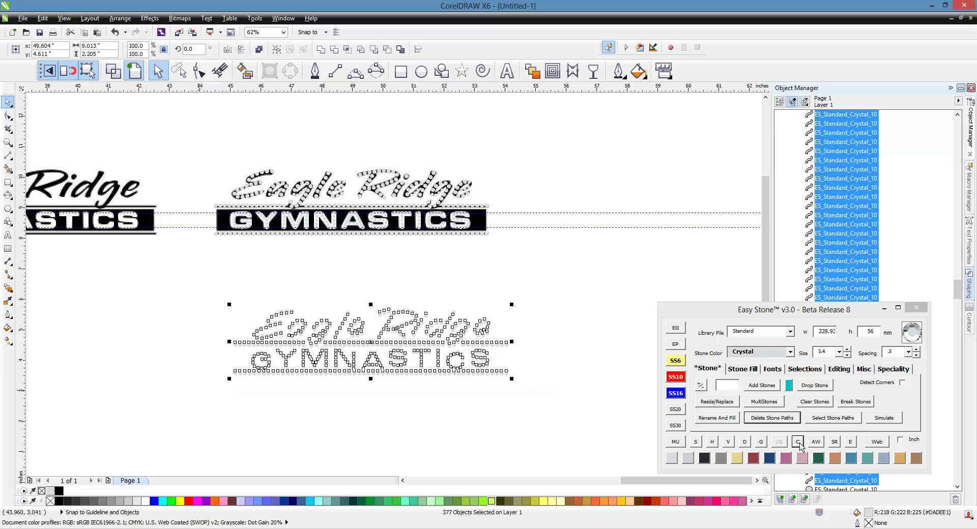
left_click(816, 444)
left_click(582, 390)
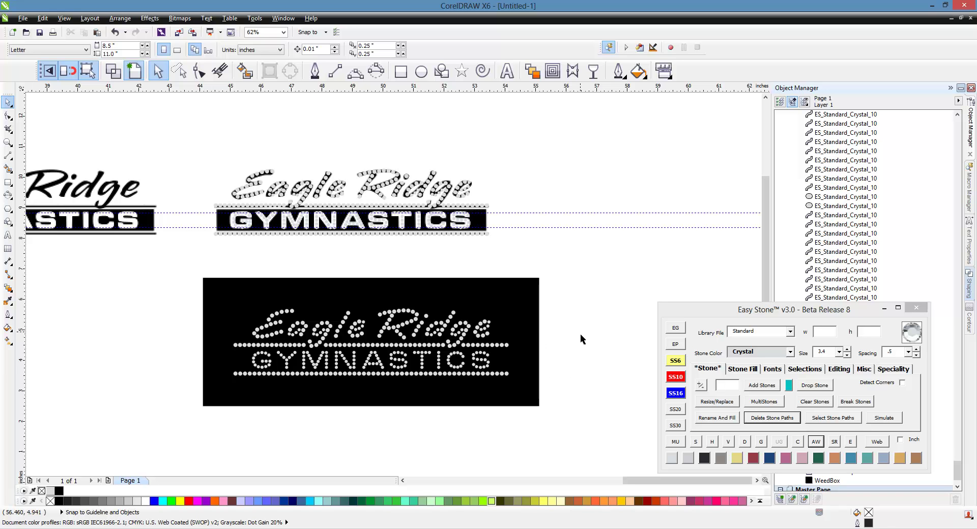
Step: Copy the weed box together with its stones to the empty area right of the boxed design
left_click_drag(563, 266, 159, 432)
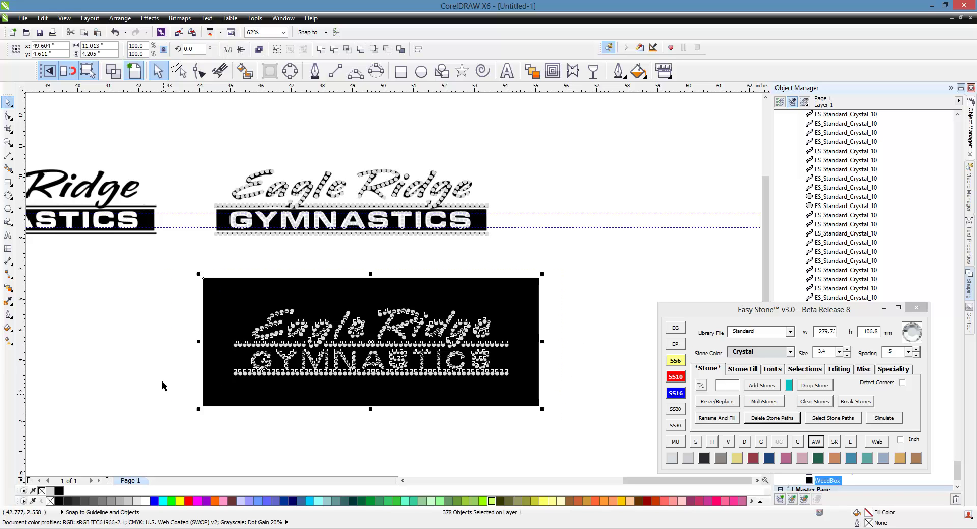
scroll(129, 359, "down", 2)
left_click_drag(328, 338, 522, 364)
scroll(522, 369, "up", 2)
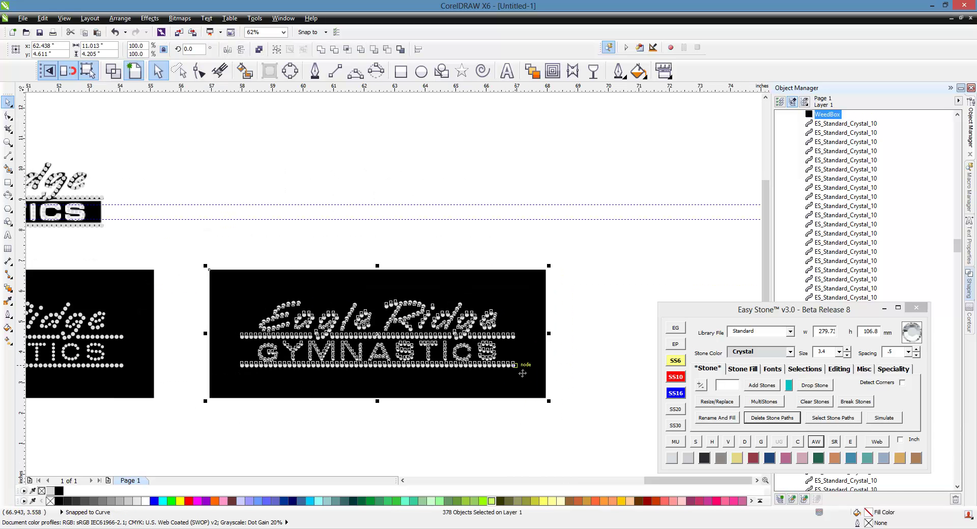
Step: Simulate the stones of the copied boxed design and add six bling sparkles on its letters and lower border line
left_click(698, 443)
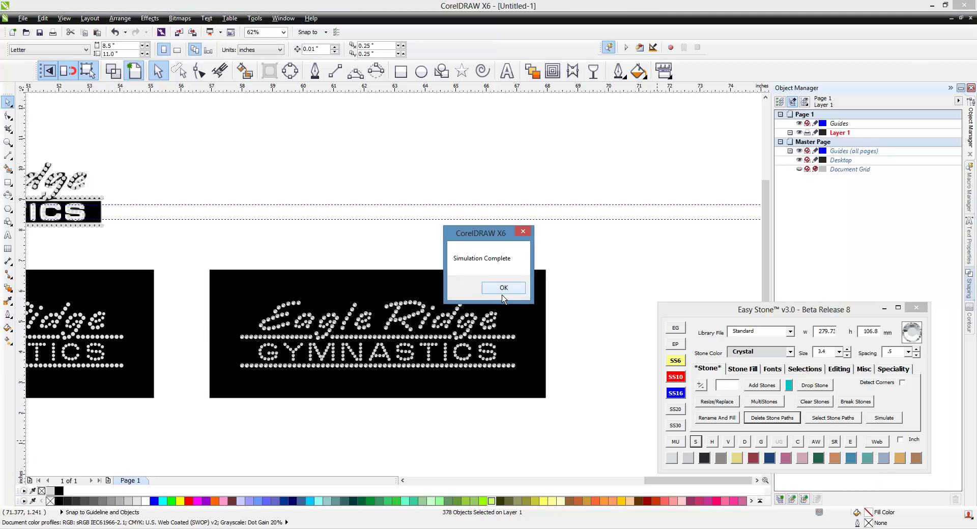
left_click(504, 288)
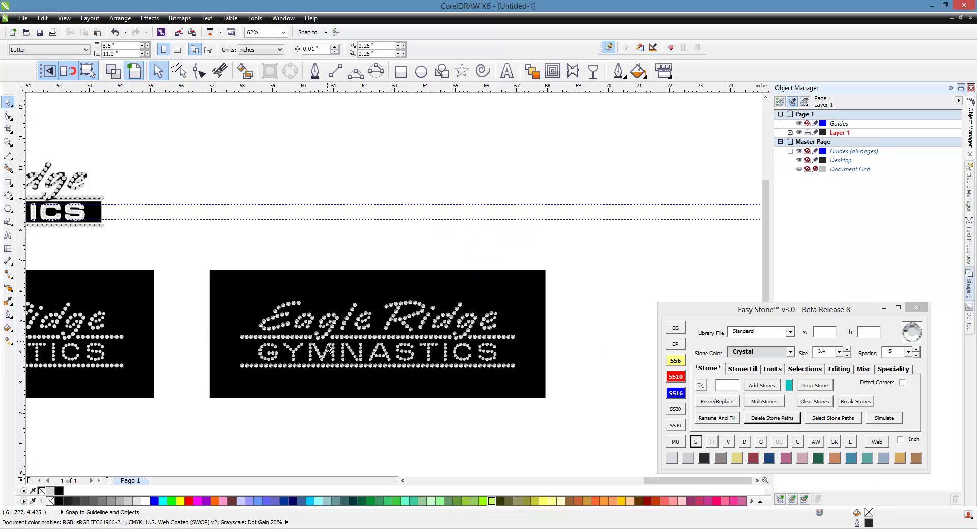
left_click(863, 369)
left_click(804, 385)
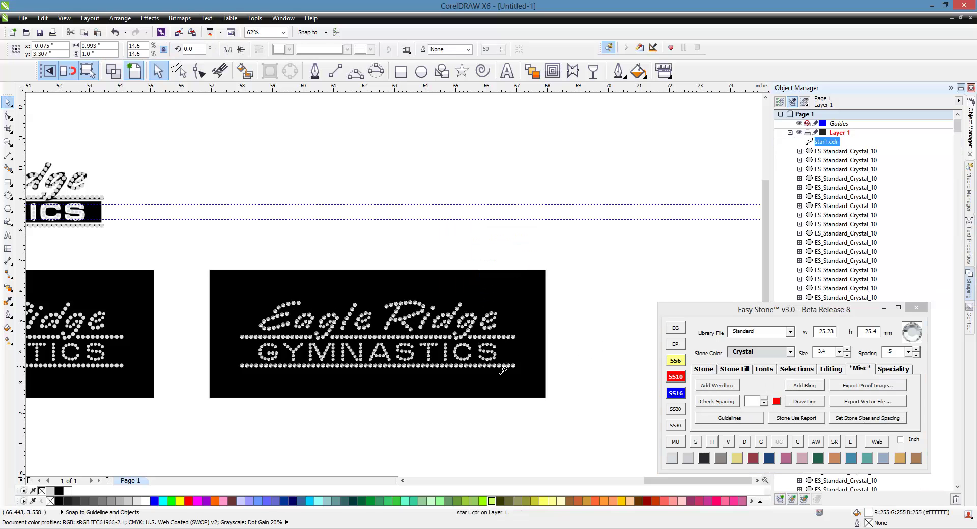
left_click(501, 368)
left_click(459, 355)
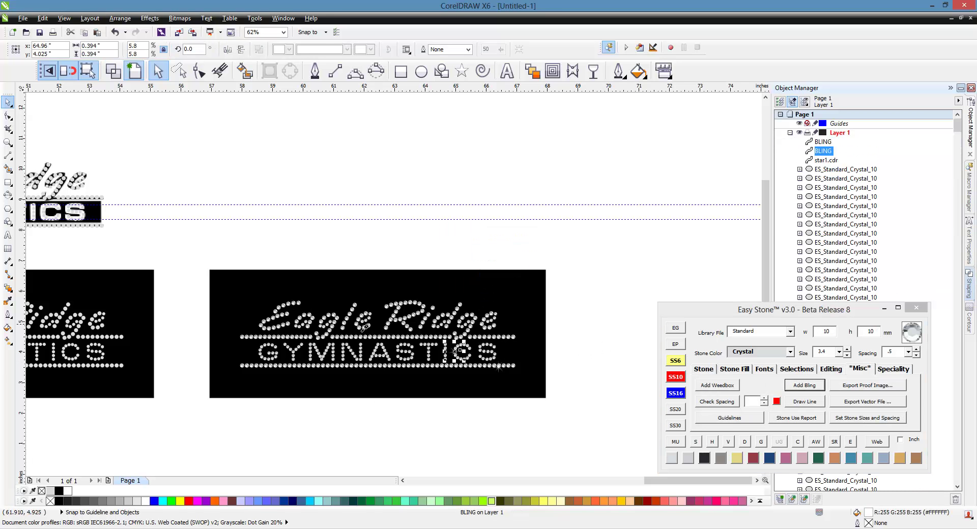
left_click(362, 326)
left_click(286, 319)
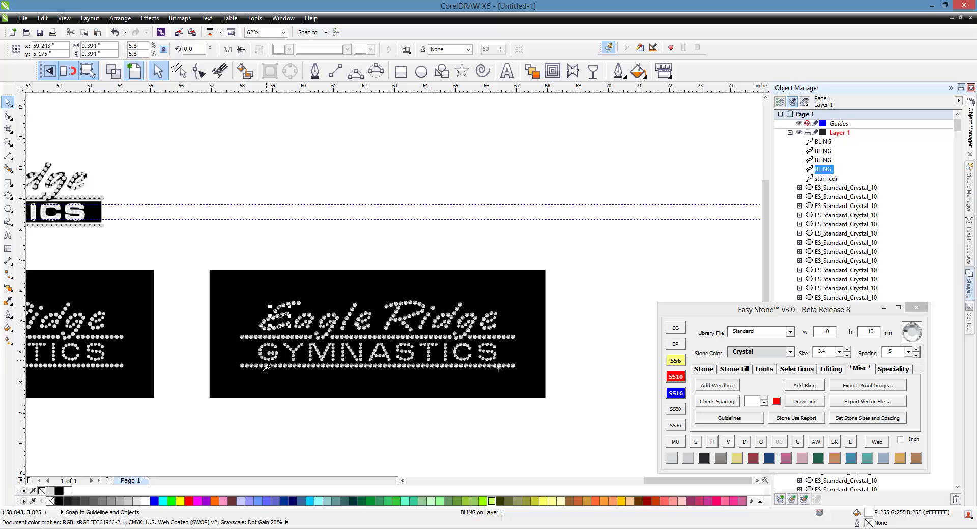
left_click(248, 369)
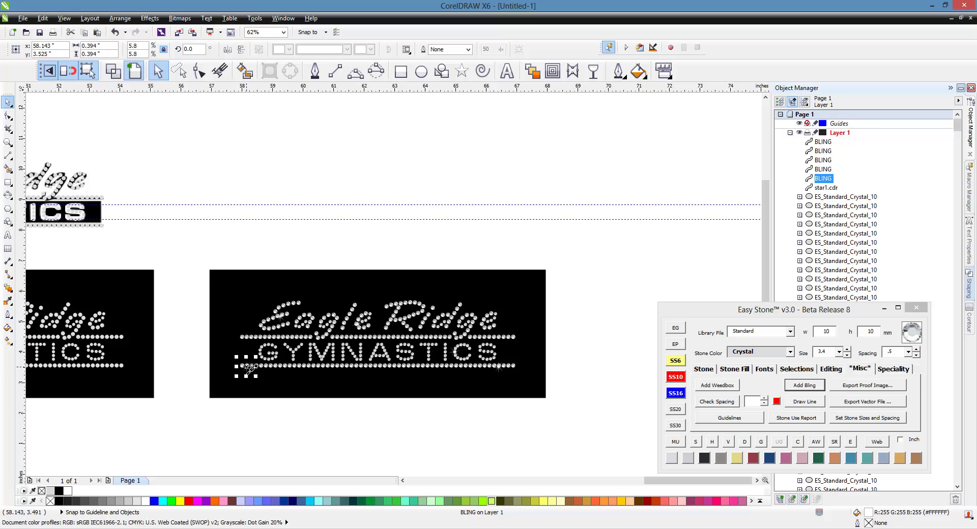
left_click(268, 351)
key("Escape")
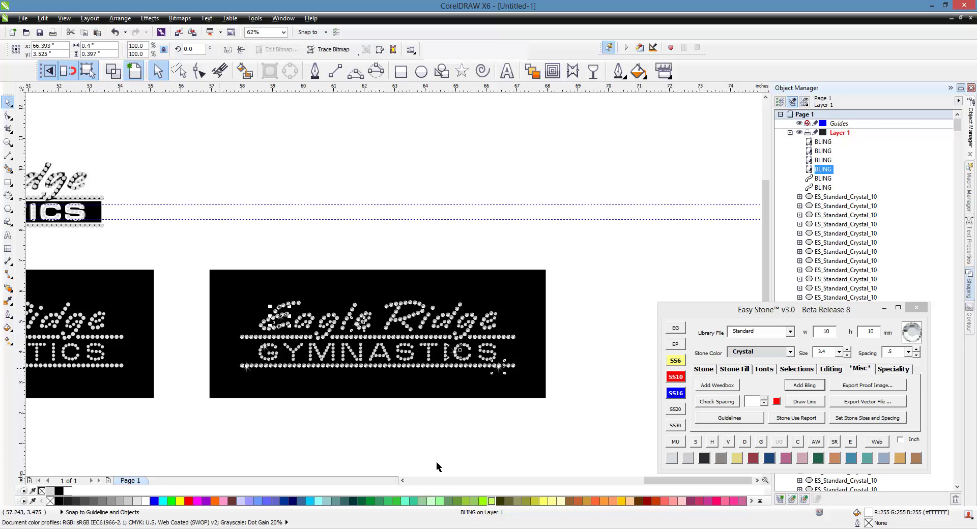
left_click(436, 455)
Step: Create a watermarked mockup of the sparkling design with its size text and move that text slightly down
left_click_drag(593, 246, 182, 417)
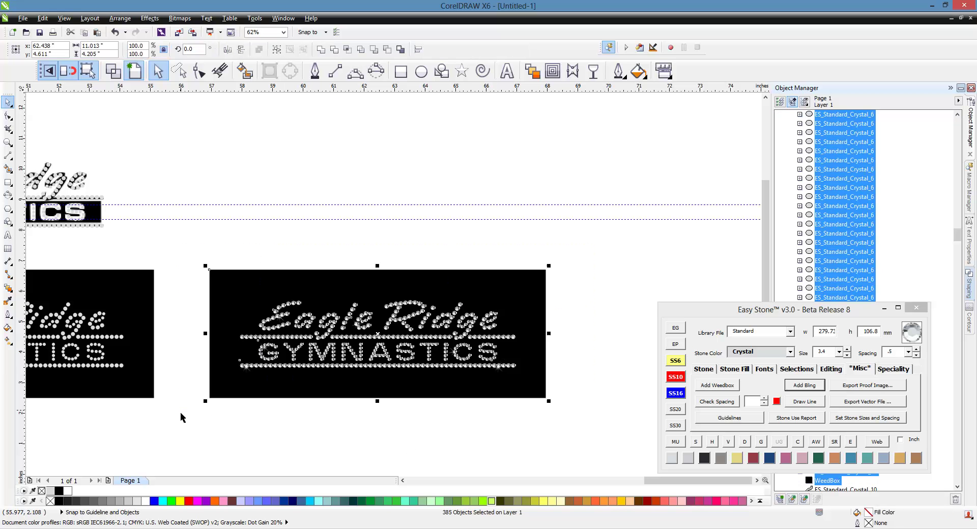
left_click(677, 442)
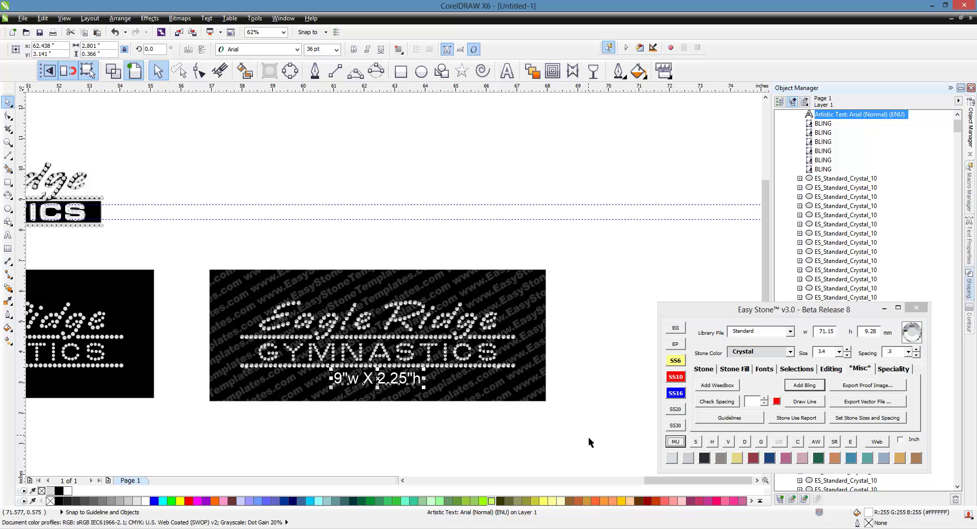
left_click(414, 446)
scroll(387, 379, "up", 1)
left_click(377, 381)
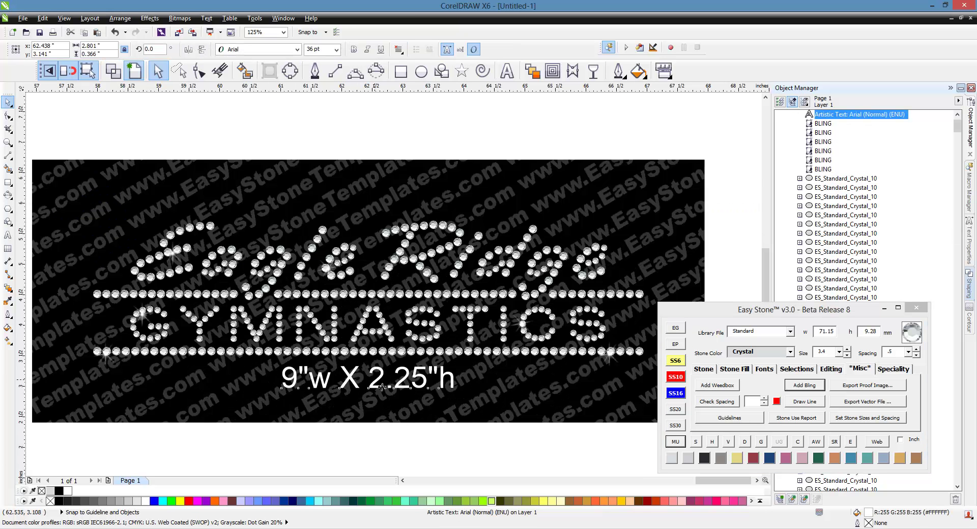
scroll(368, 430, "down", 1)
left_click(367, 436)
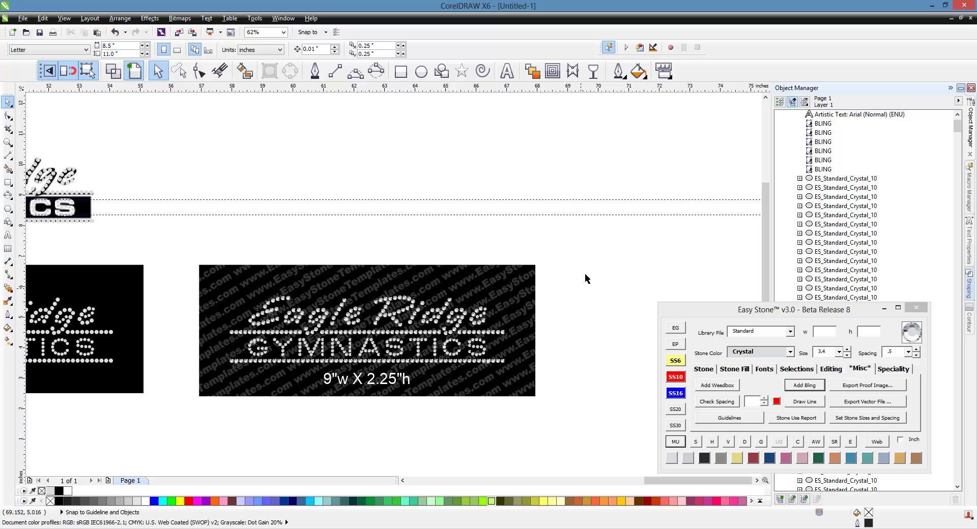
Step: Export the watermarked mockup as a 1200-pixel JPG proof image named Eagle Ridge, saving the CDR as well
left_click_drag(594, 237, 173, 428)
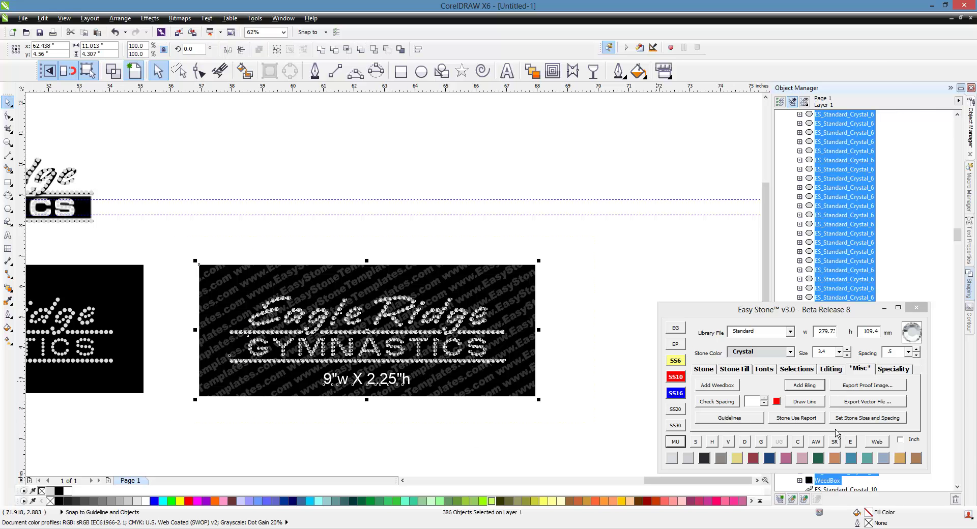
left_click(868, 385)
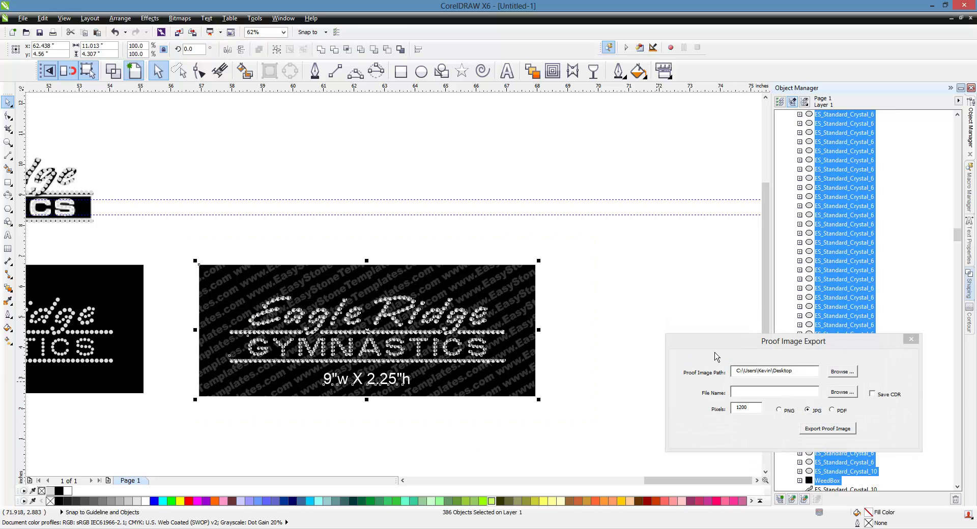
left_click(770, 397)
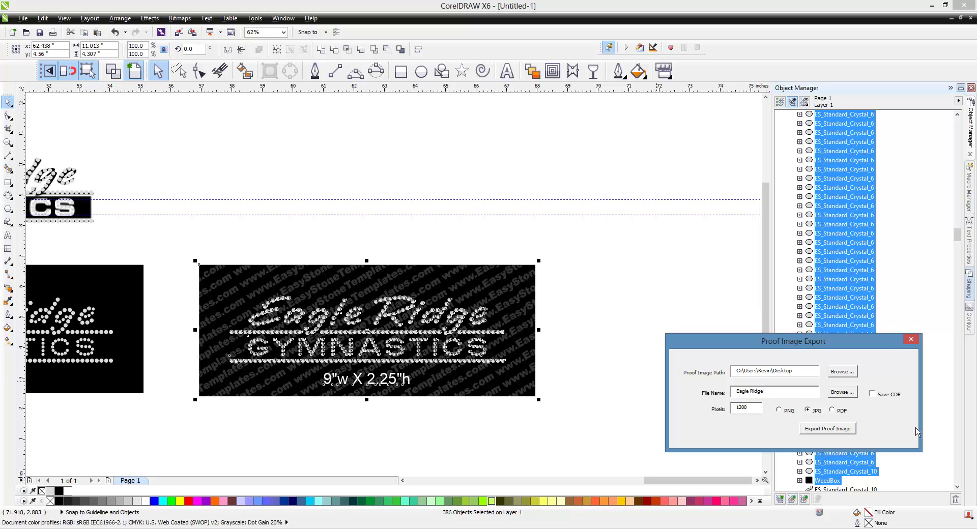
left_click(889, 398)
left_click(826, 433)
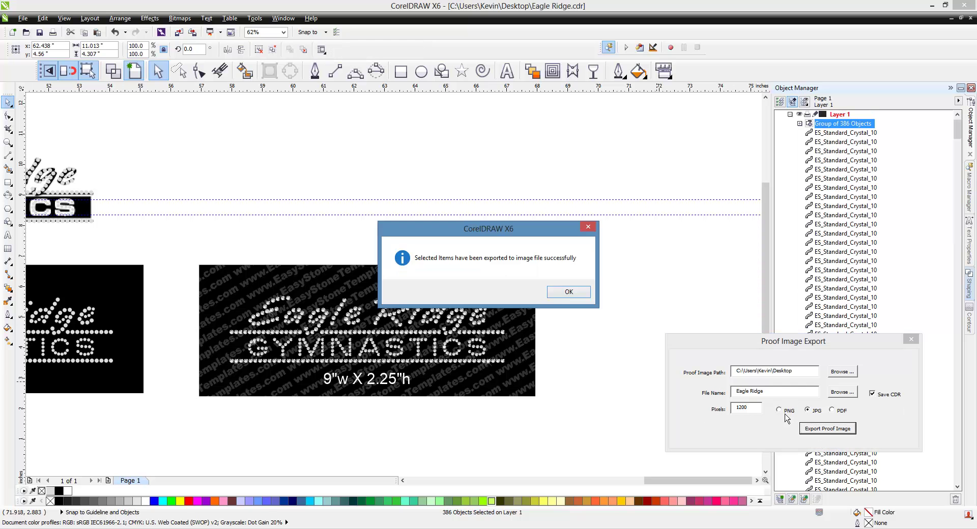
left_click(570, 295)
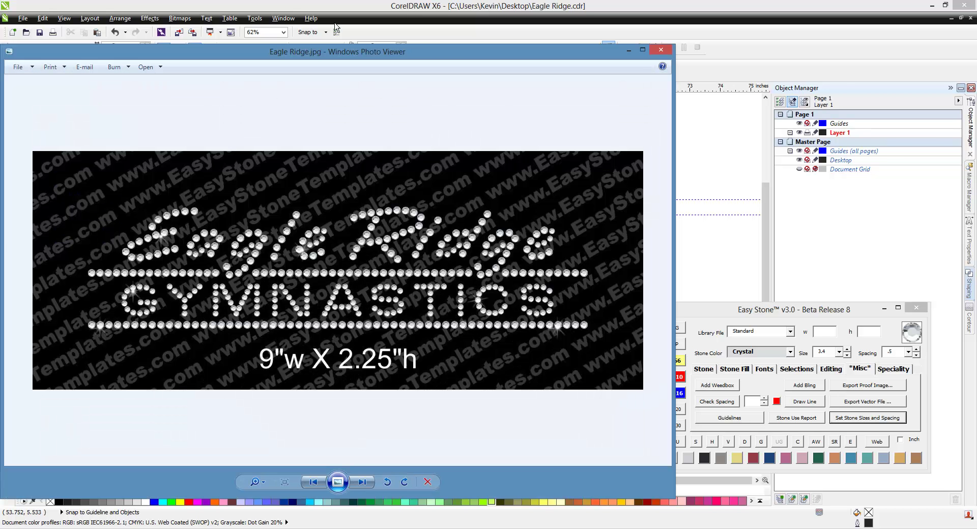
Step: Inspect the exported Eagle Ridge.jpg proof image and close the image viewer
left_click_drag(326, 61, 492, 60)
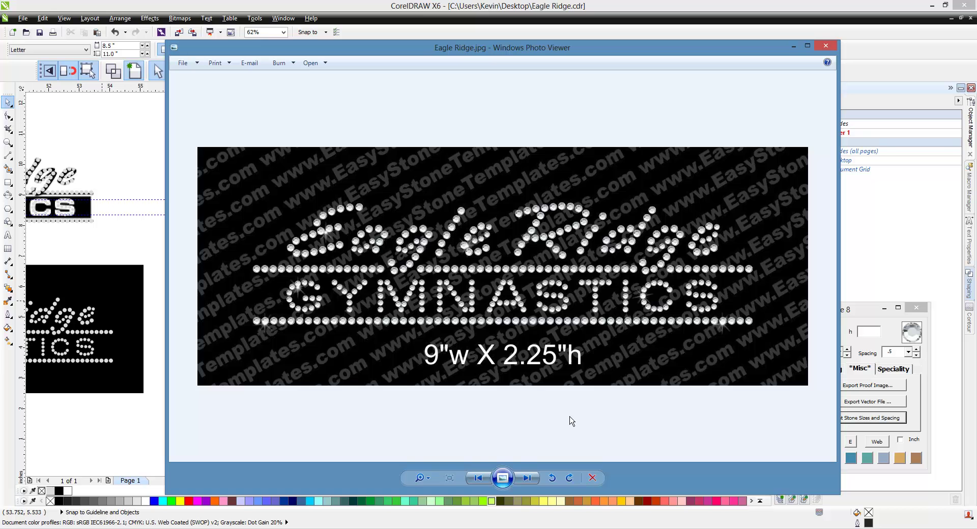
left_click(825, 45)
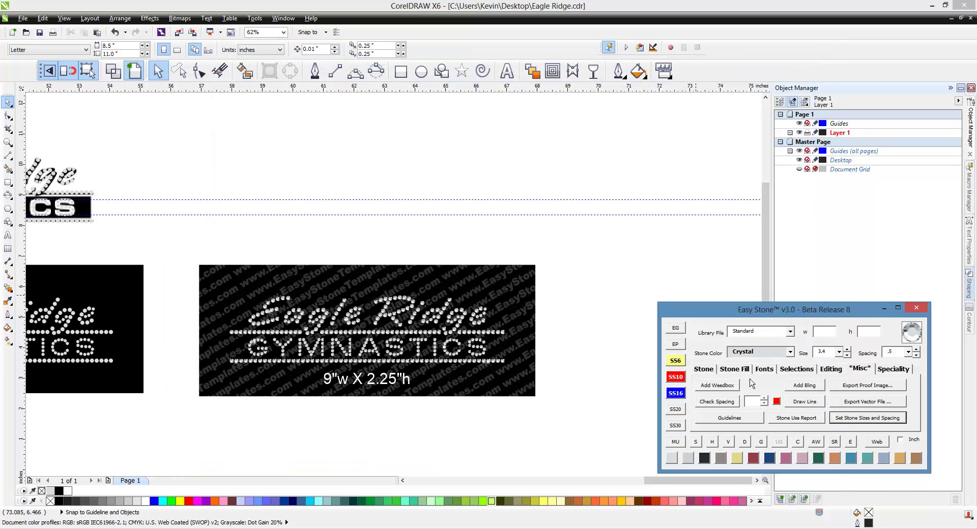
left_click(586, 332)
scroll(586, 332, "down", 3)
scroll(371, 314, "up", 3)
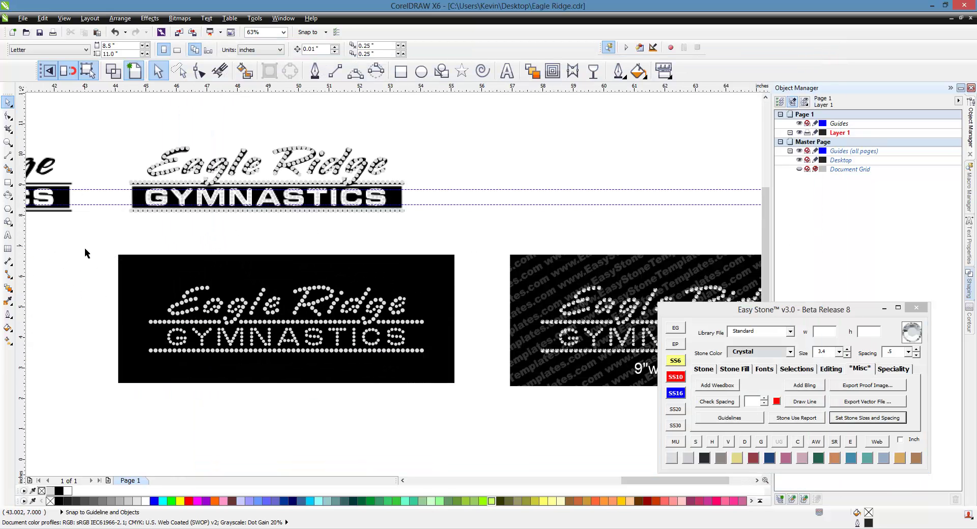
left_click_drag(85, 249, 475, 412)
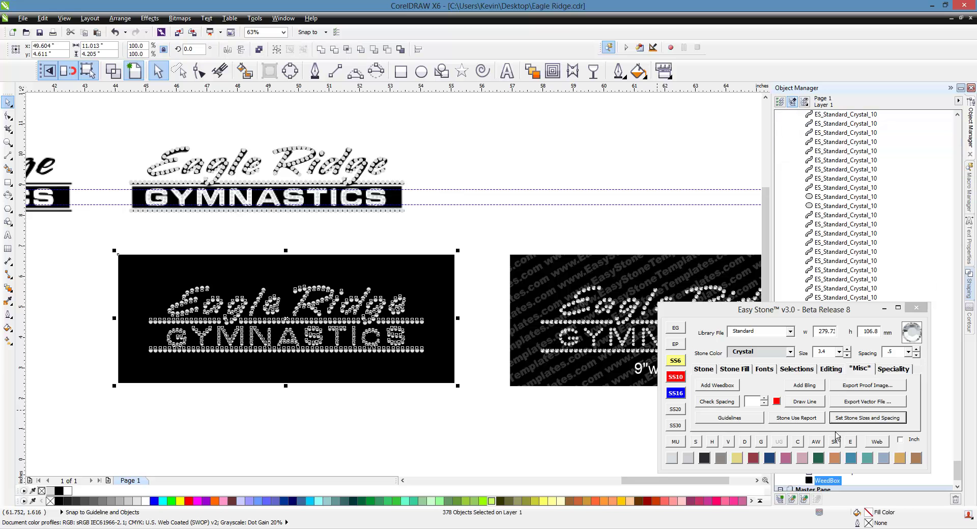
left_click(857, 443)
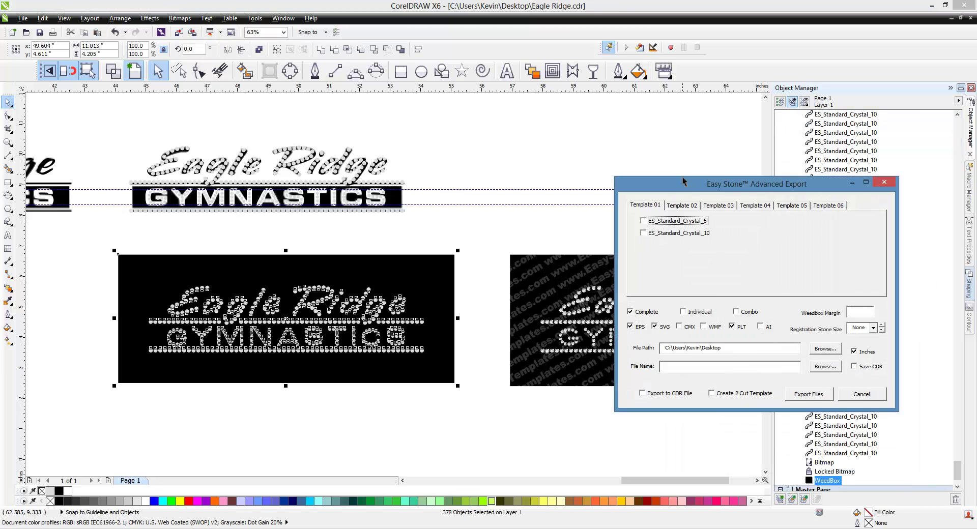
left_click_drag(686, 193, 555, 140)
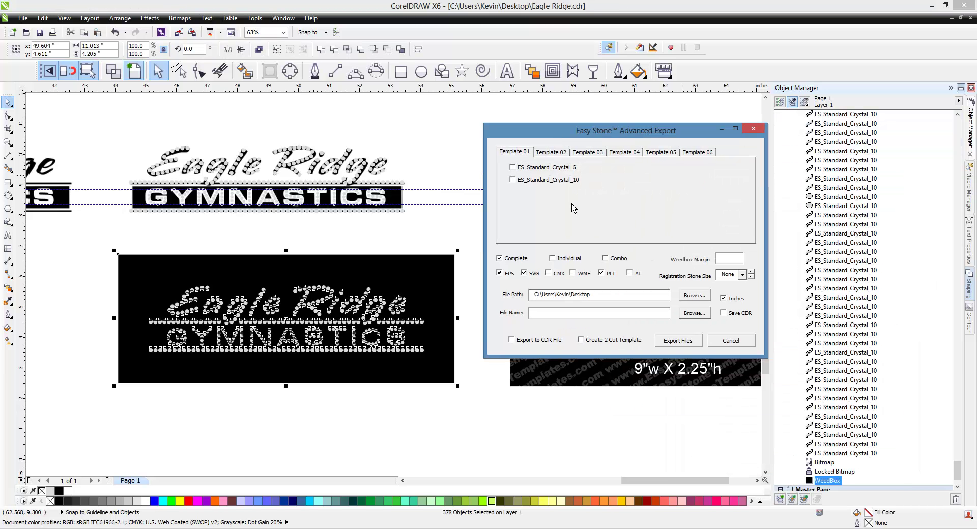
left_click(521, 182)
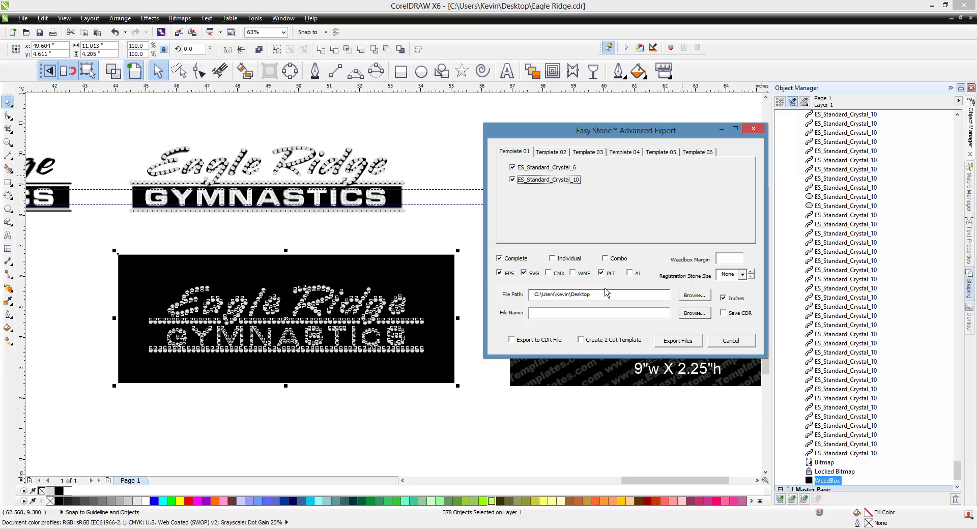
left_click(738, 348)
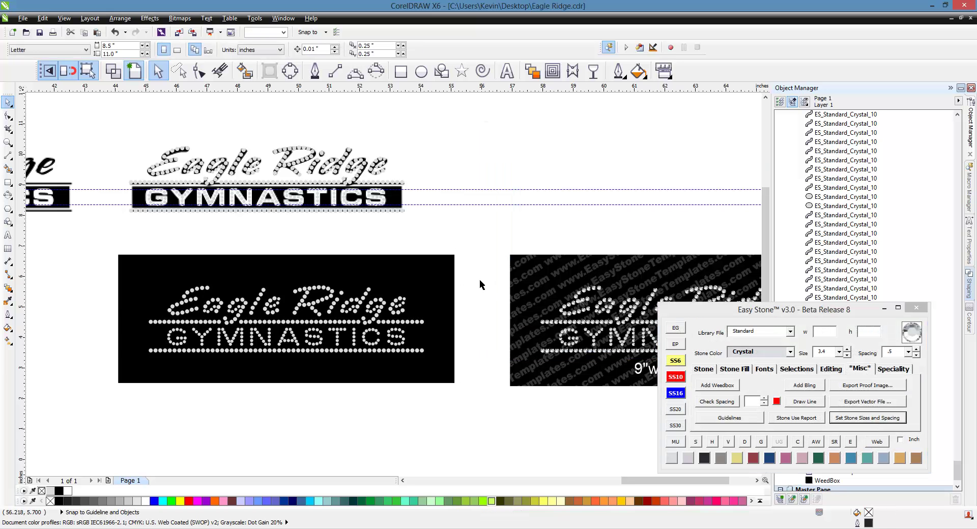
Step: Generate the stone count report for the cleaned design's stones without the weed box and calculate the stone price
left_click_drag(477, 266, 99, 372)
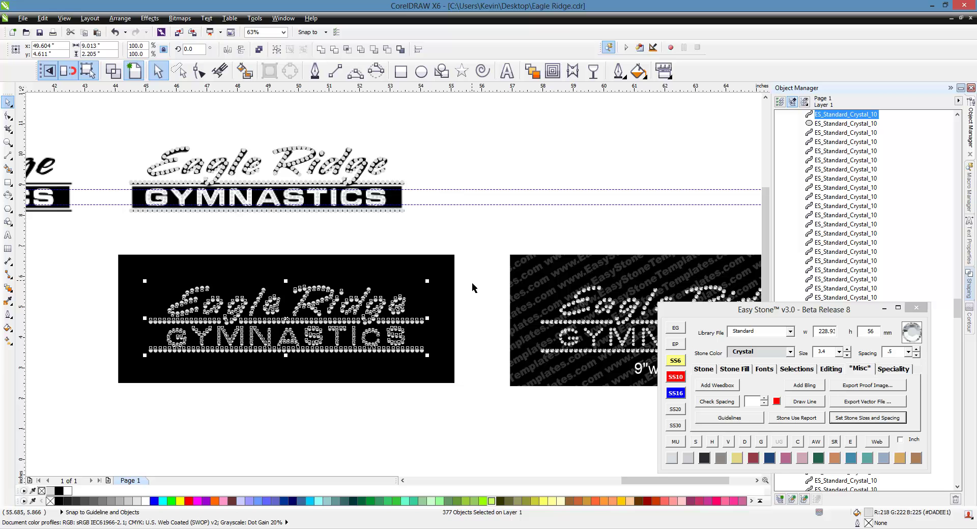
left_click_drag(478, 269, 100, 382)
left_click(834, 441)
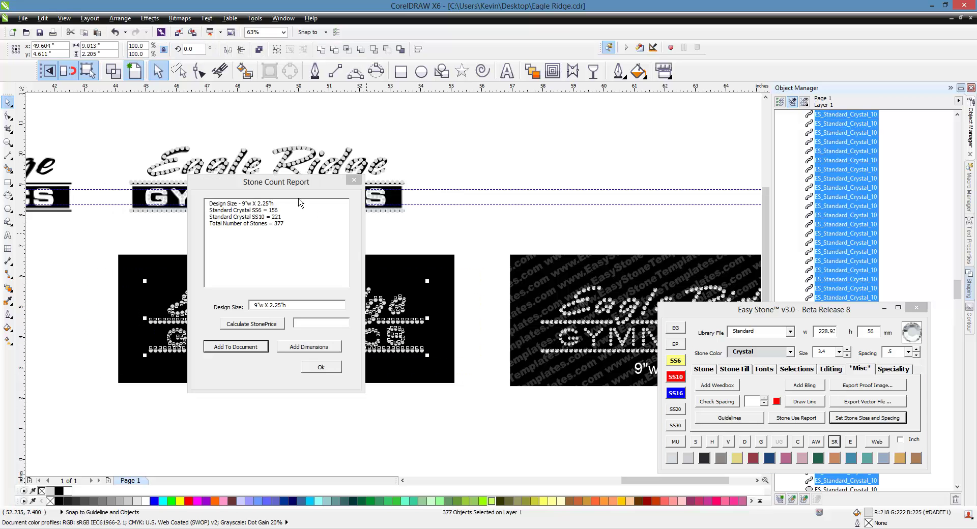
left_click_drag(299, 189, 645, 171)
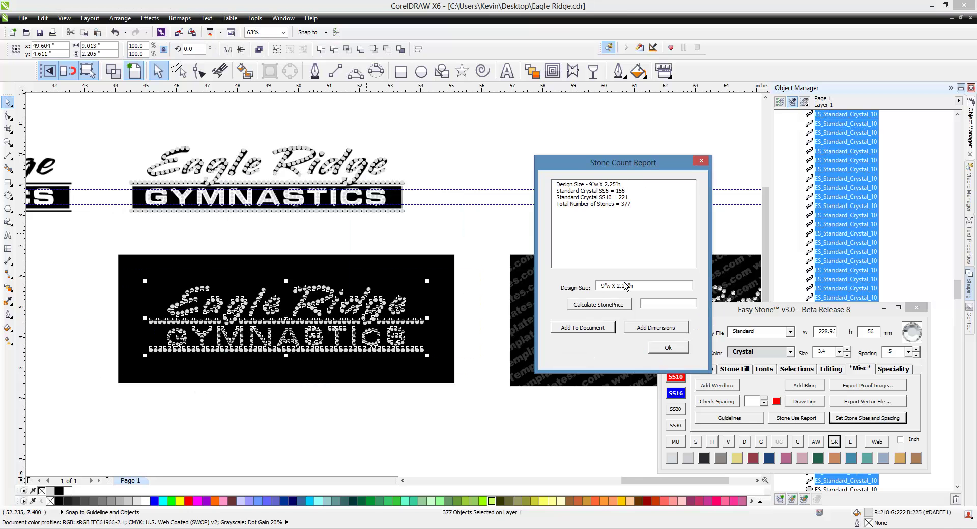
left_click(608, 308)
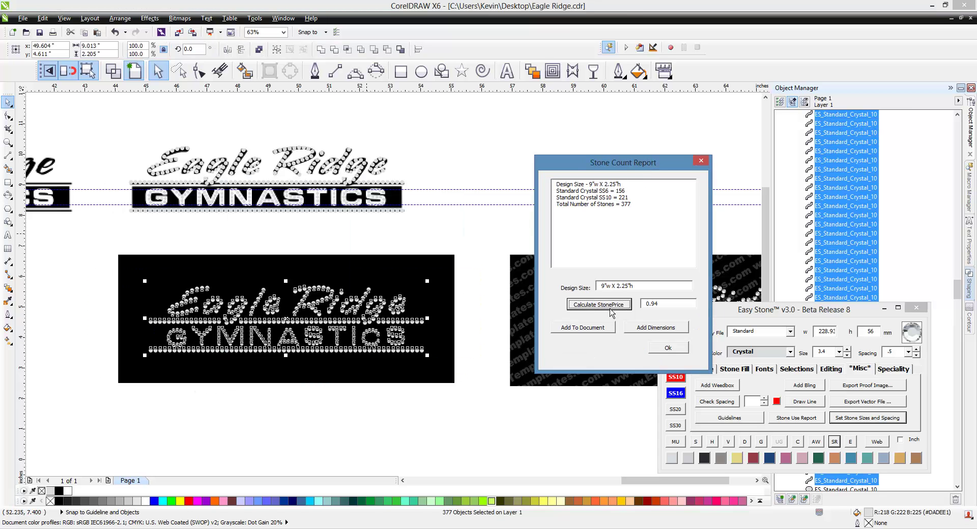
left_click_drag(665, 306, 641, 307)
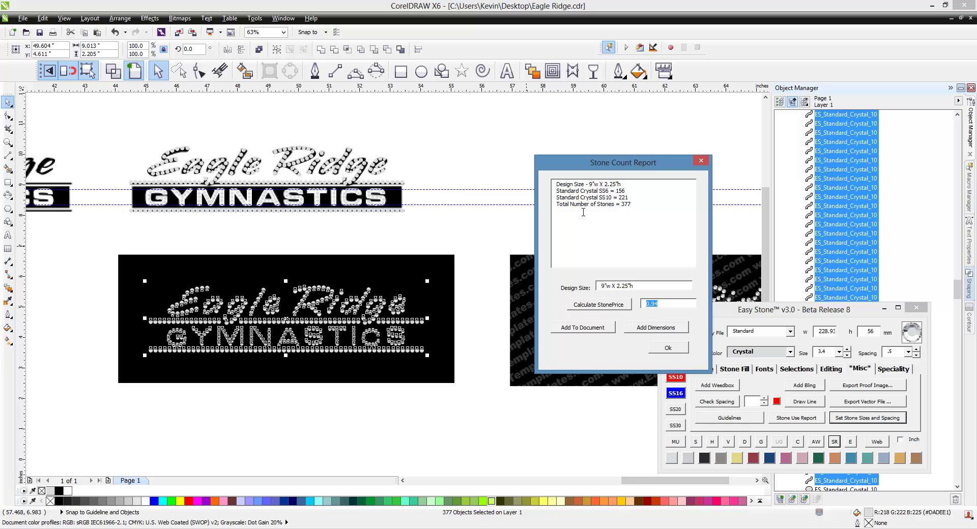
left_click(685, 353)
left_click(478, 322)
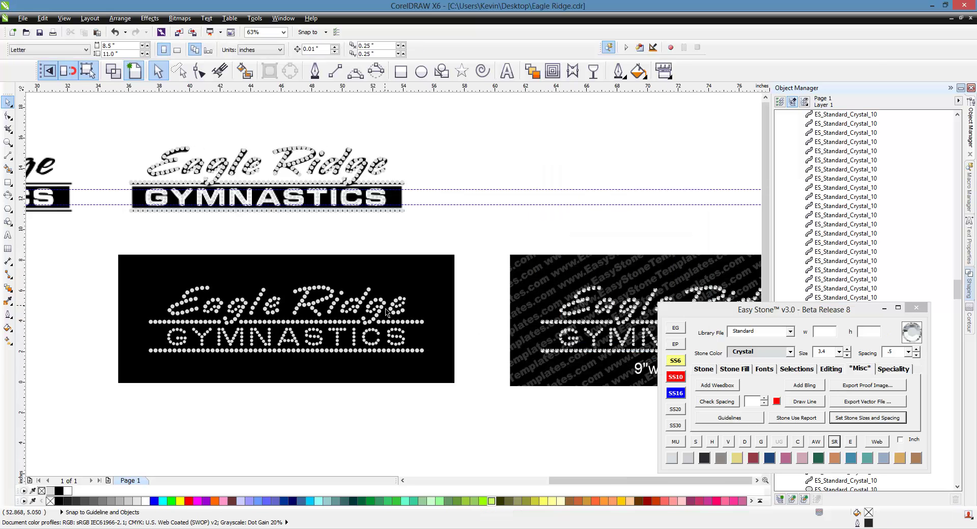
Step: Ungroup the watermarked mockup so its stones can be selected separately from the black background
scroll(387, 308, "down", 1)
scroll(630, 315, "up", 1)
scroll(390, 282, "down", 1)
scroll(460, 297, "up", 1)
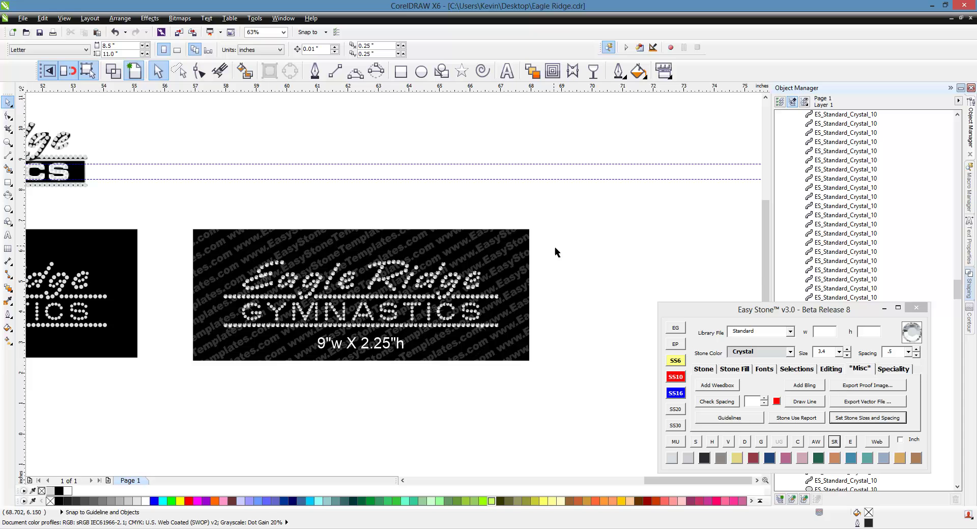
left_click_drag(589, 244, 185, 349)
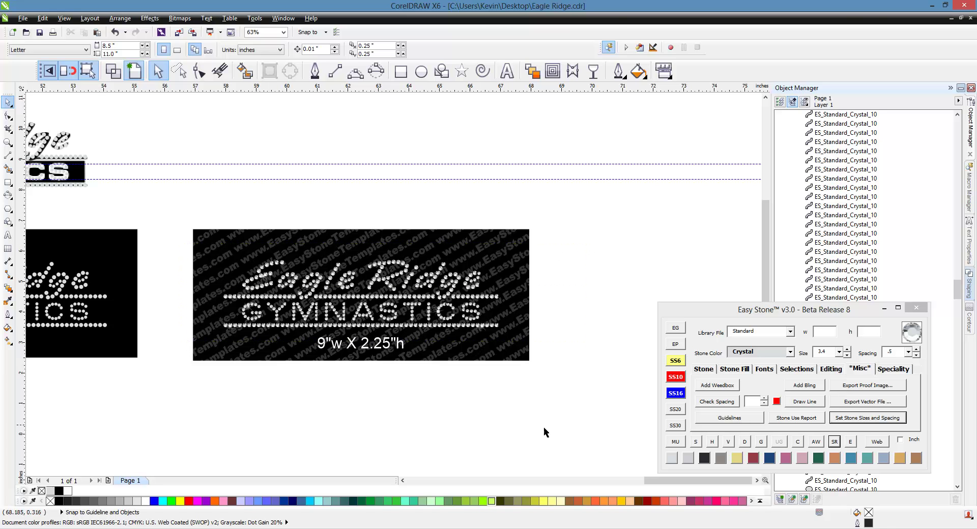
right_click(501, 282)
left_click(555, 62)
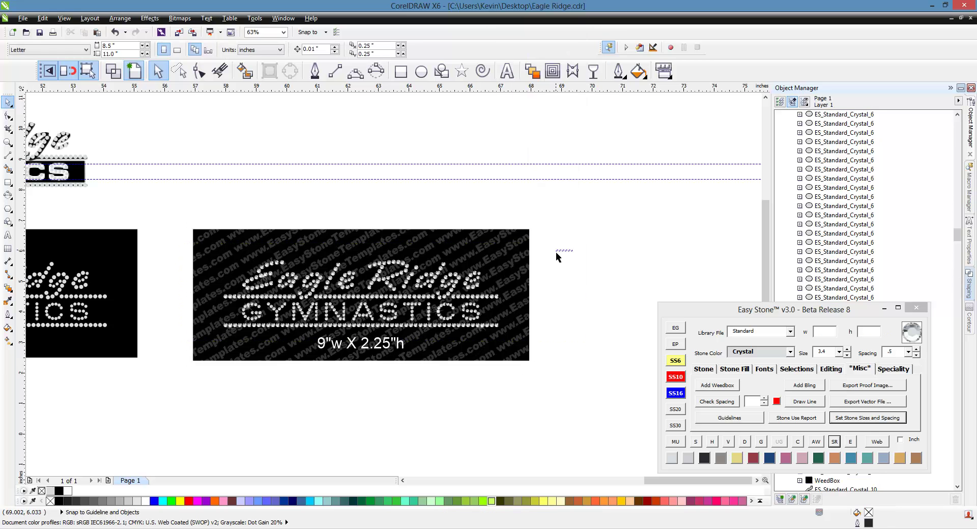
Step: Select the mockup's stones and sparkles and create a proof sheet from the Proof T-Shirt MockUp Template with design size and total stone count
left_click_drag(572, 255, 175, 351)
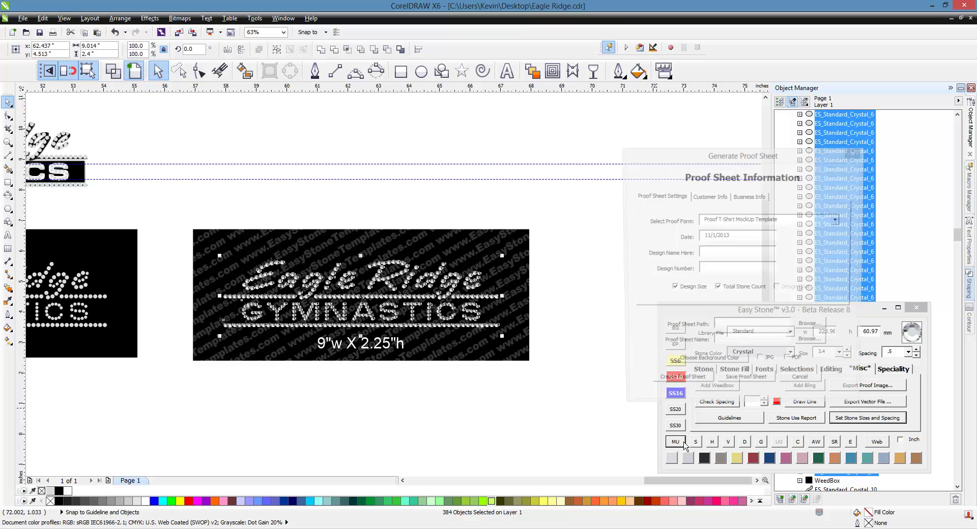
left_click(804, 222)
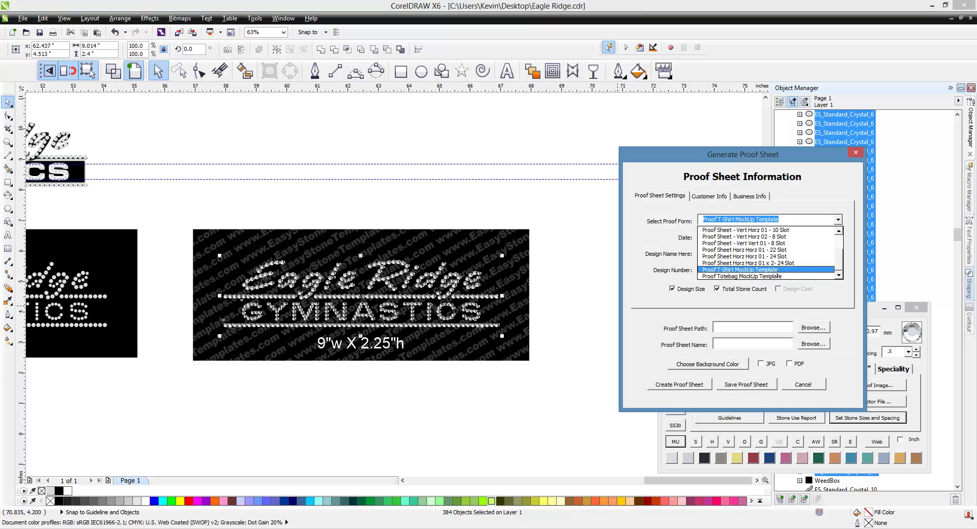
left_click(779, 269)
left_click(688, 384)
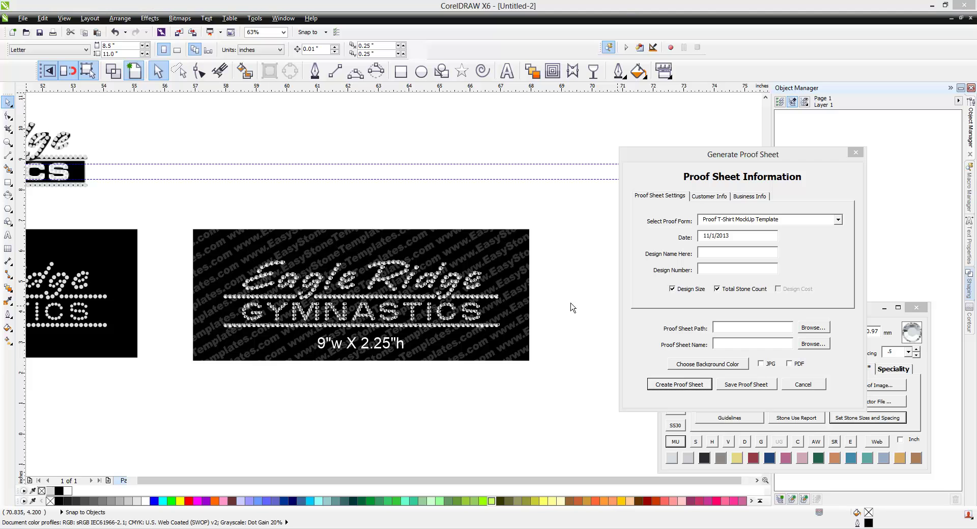
left_click(539, 301)
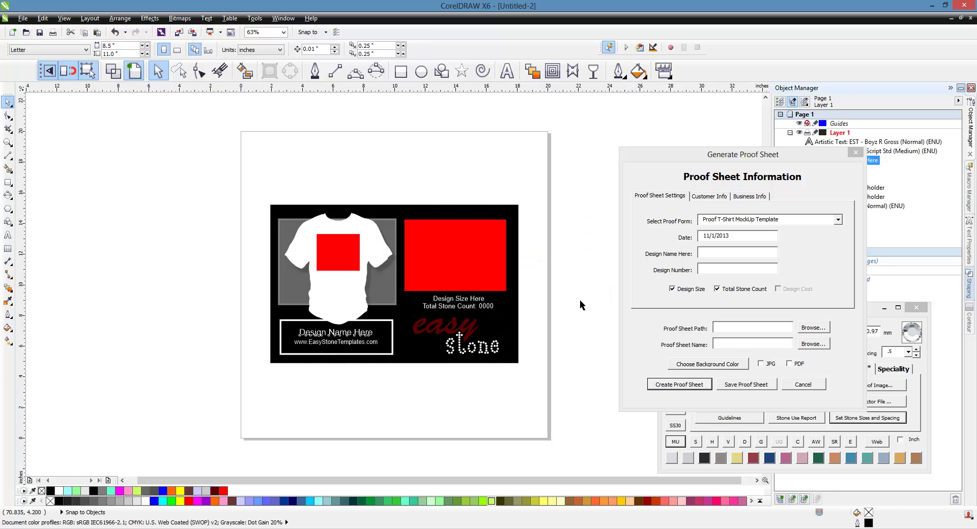